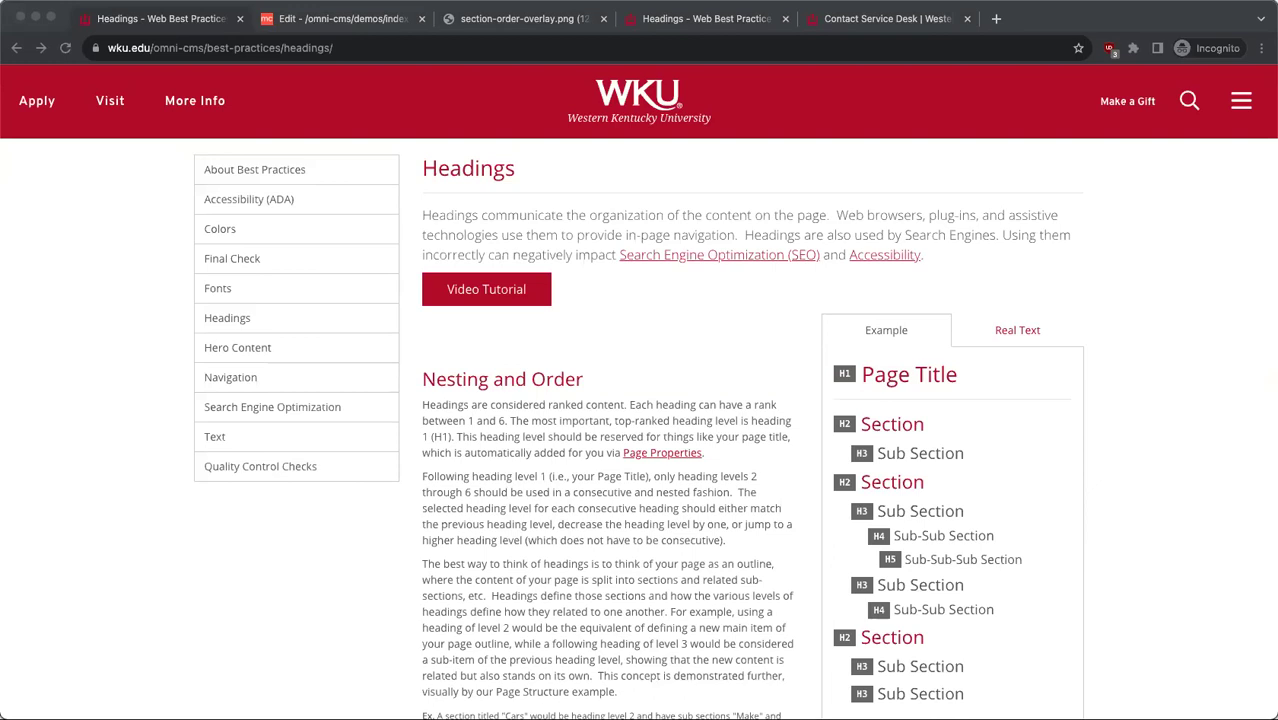
# Step: Switch to the page open for editing in Omni CMS and insert three blank lines above the "Example Section (H2)" heading
pyautogui.click(335, 18)
pyautogui.scroll(-5, 549, 489)
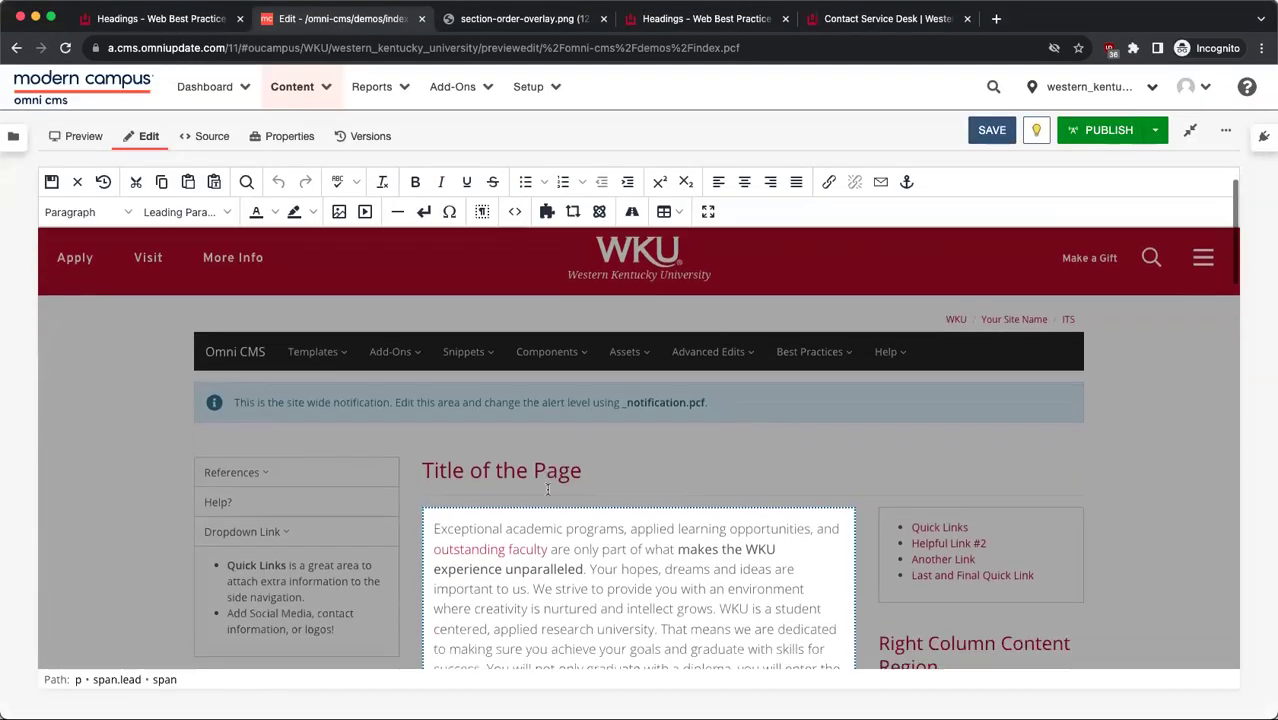
pyautogui.scroll(-3, 549, 489)
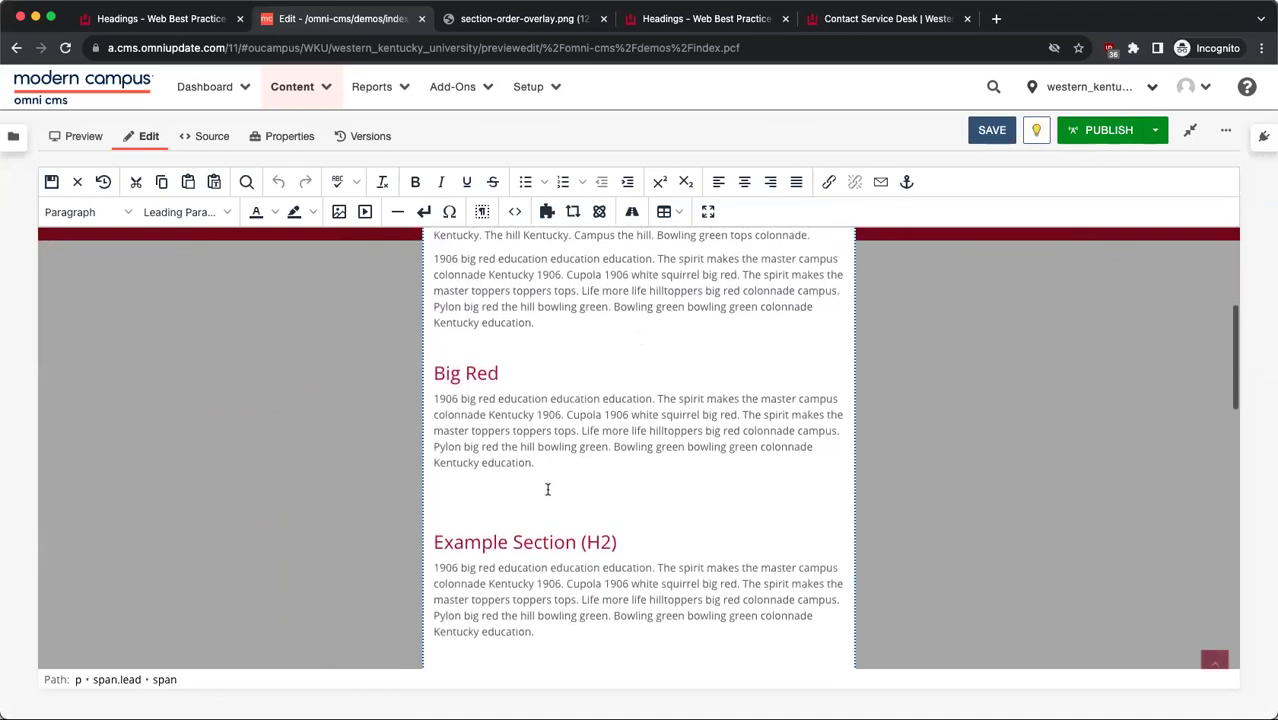
pyautogui.click(463, 507)
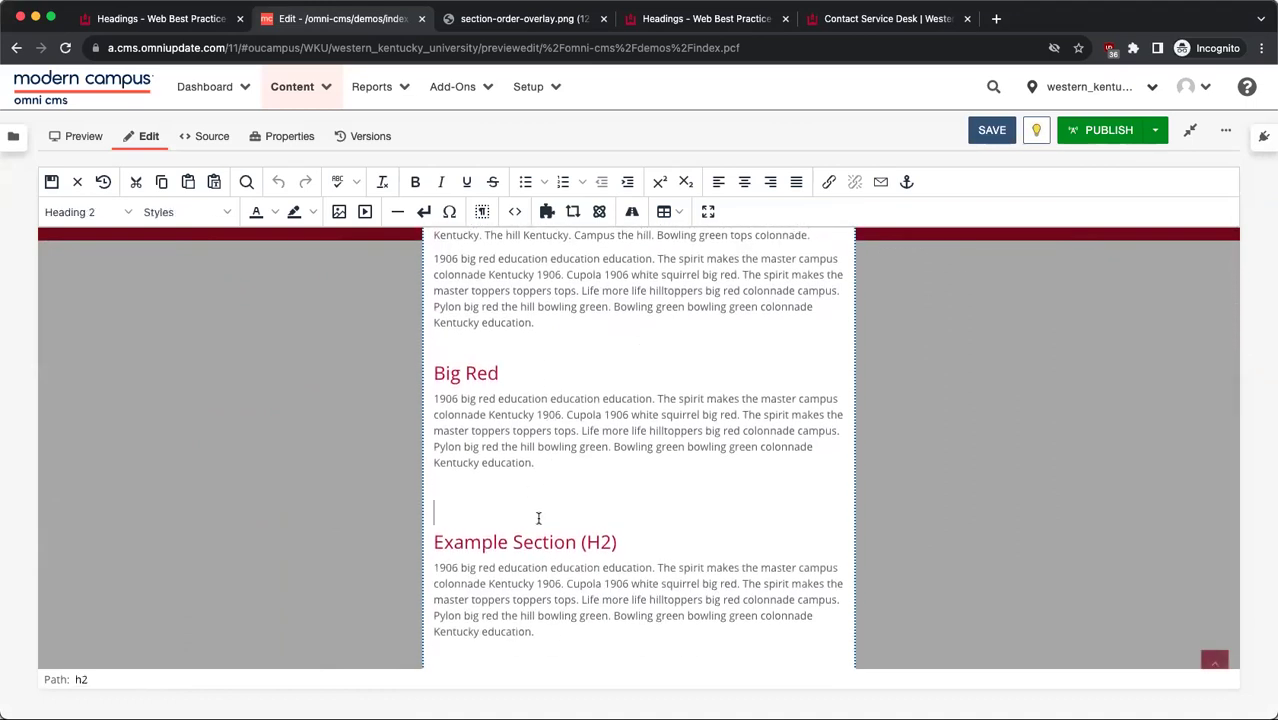
pyautogui.scroll(-2, 538, 518)
pyautogui.press('Return')
pyautogui.press('Return')
pyautogui.press('Return')
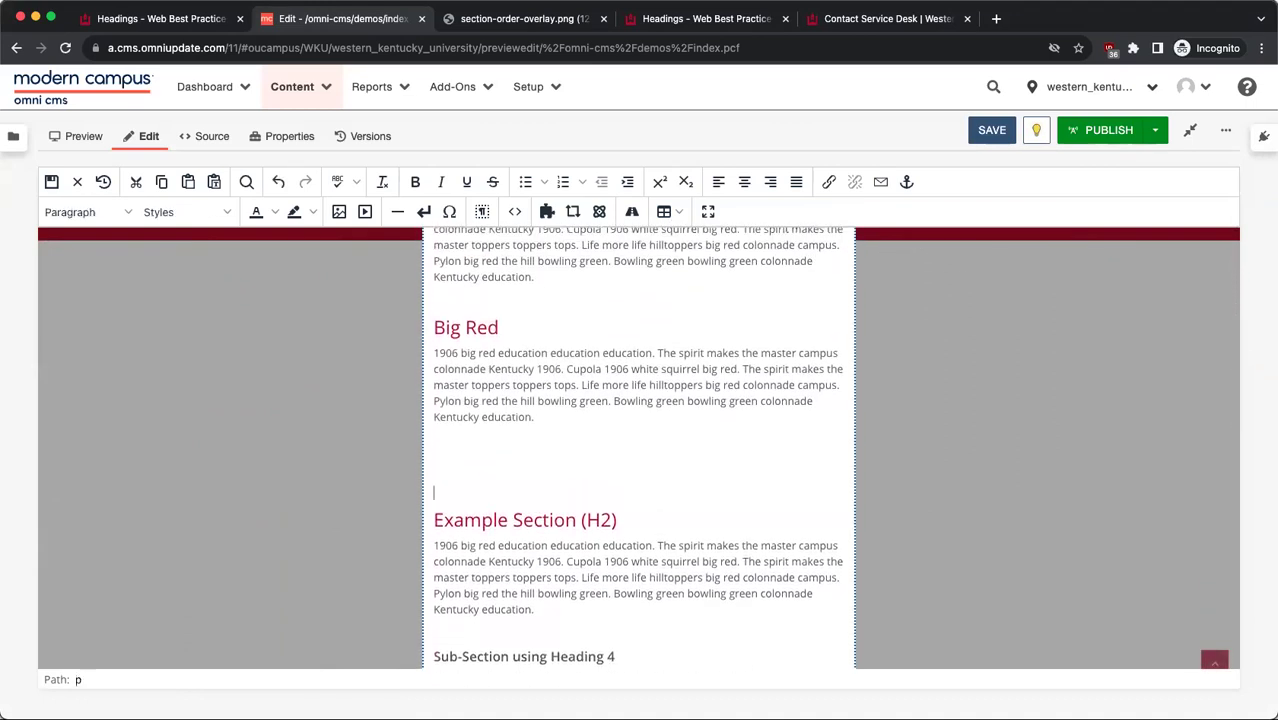
pyautogui.press('Up')
pyautogui.press('Up')
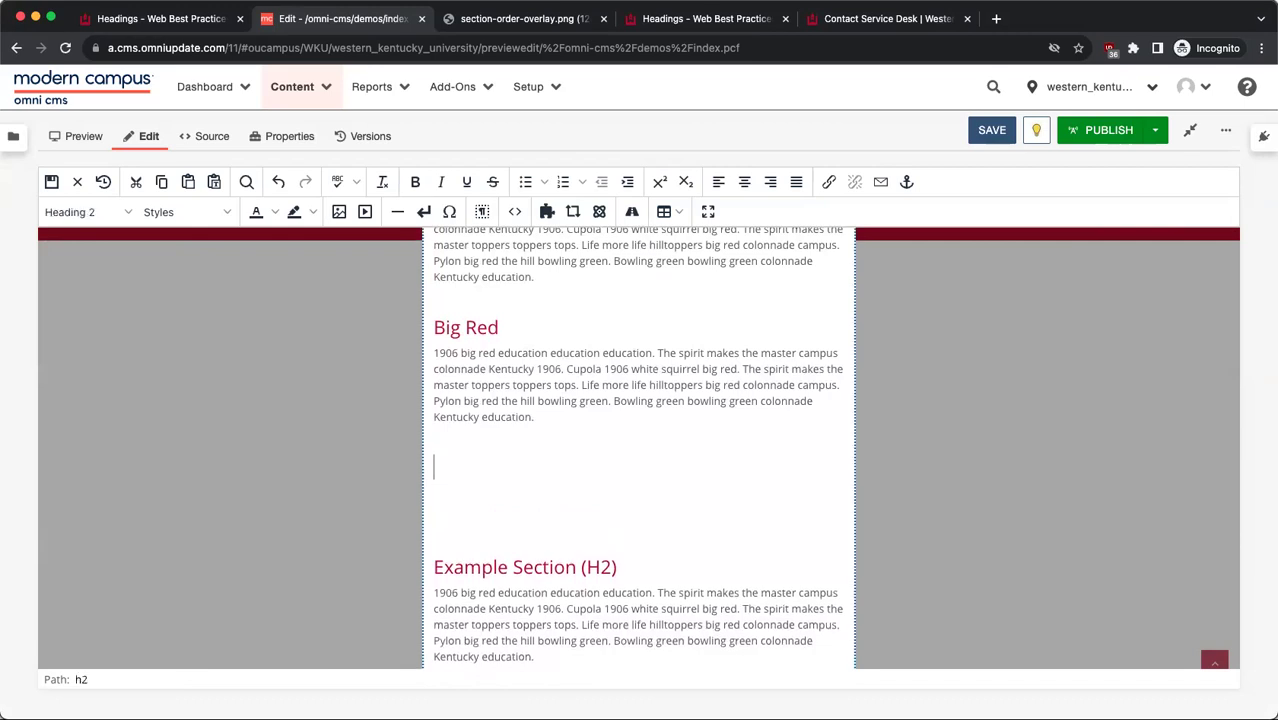
# Step: Turn on the block outlines so each element's tag is marked in the content region
pyautogui.click(97, 213)
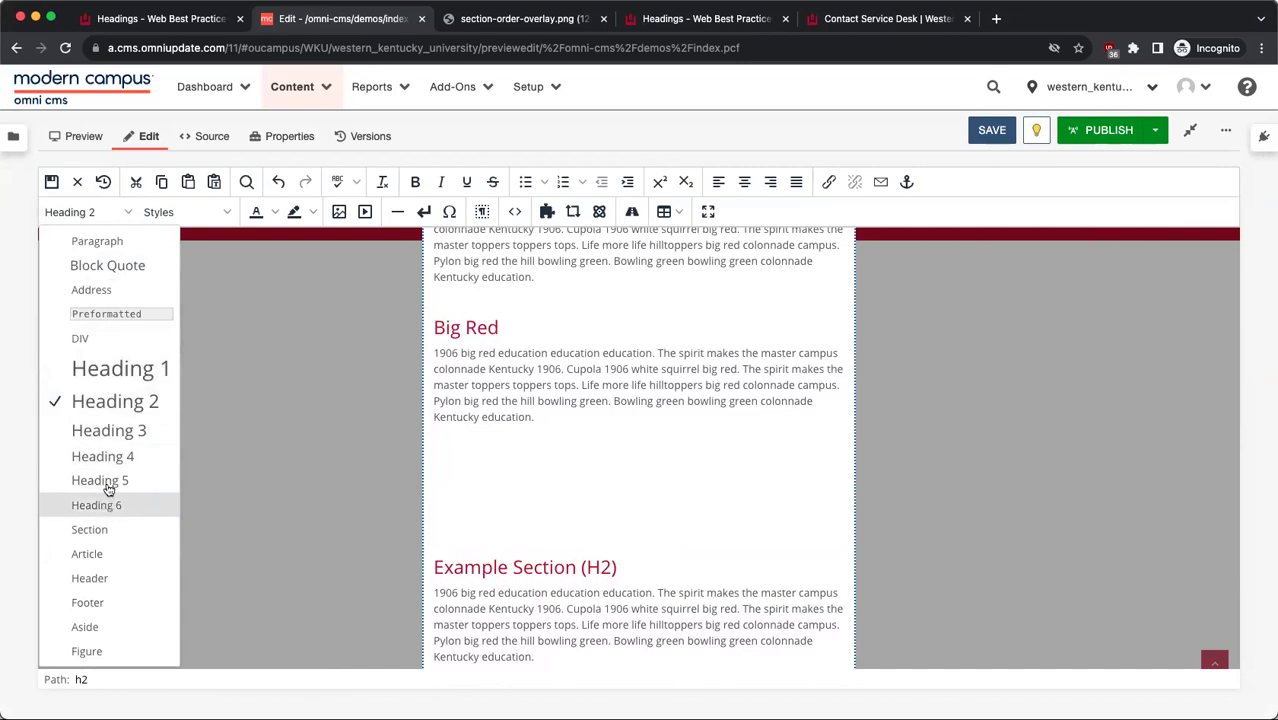
pyautogui.click(517, 478)
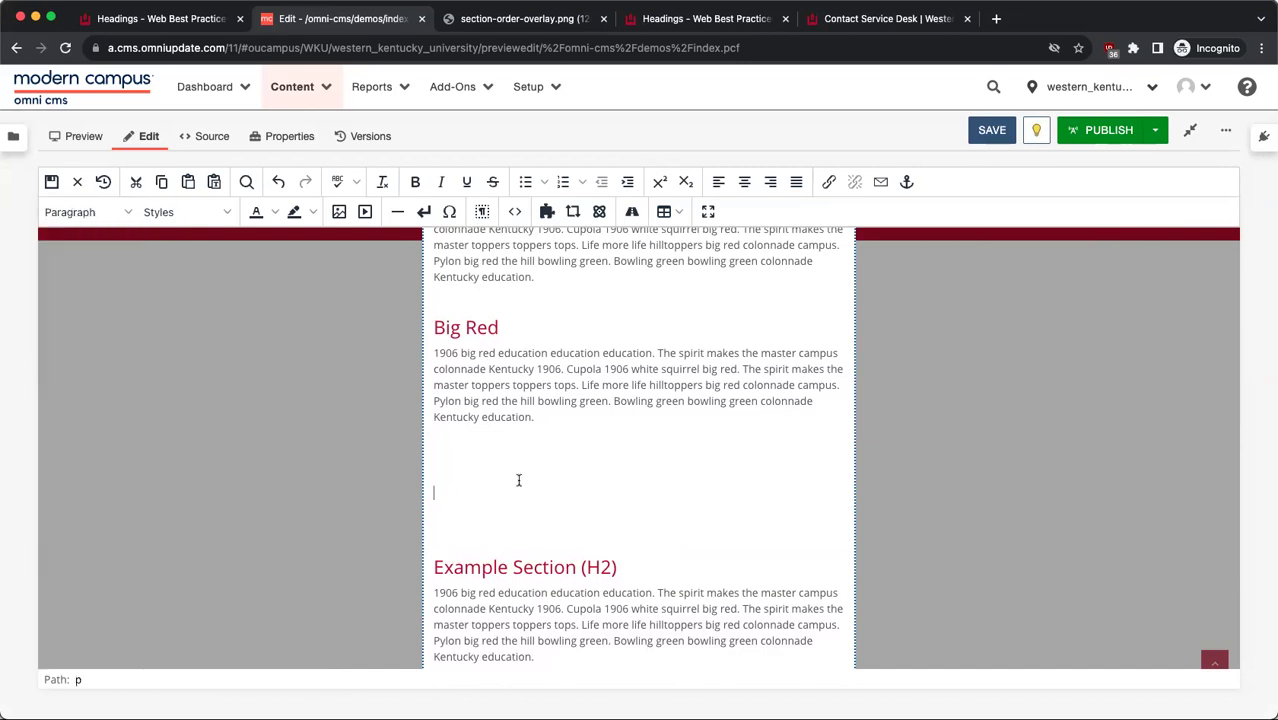
pyautogui.click(481, 213)
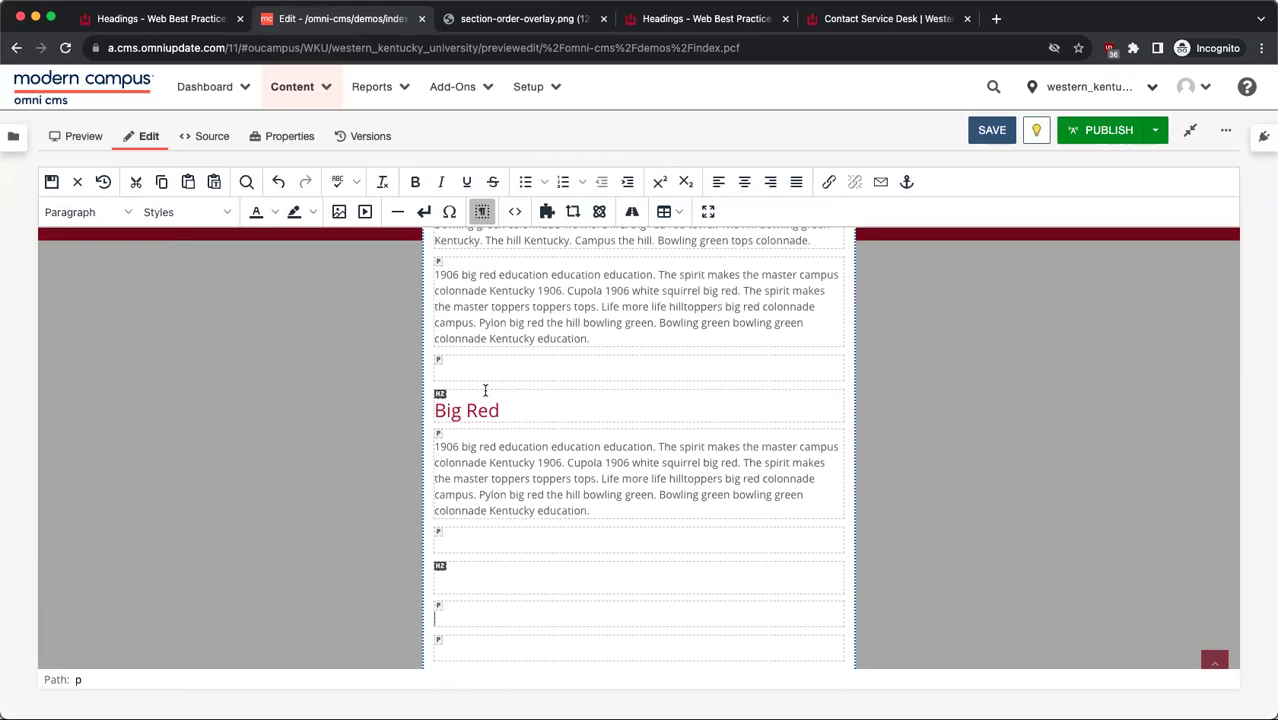
# Step: Change the empty Heading 2 block below the Big Red section to Paragraph format
pyautogui.scroll(-2, 472, 405)
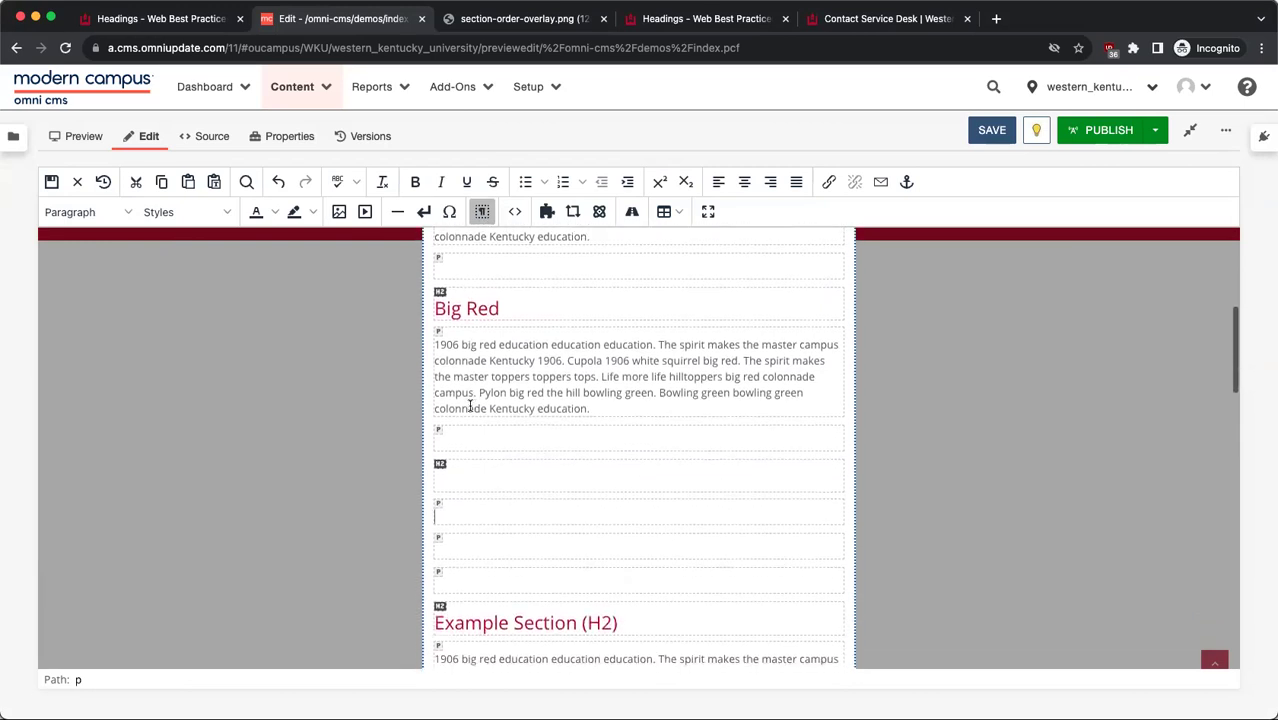
pyautogui.click(459, 477)
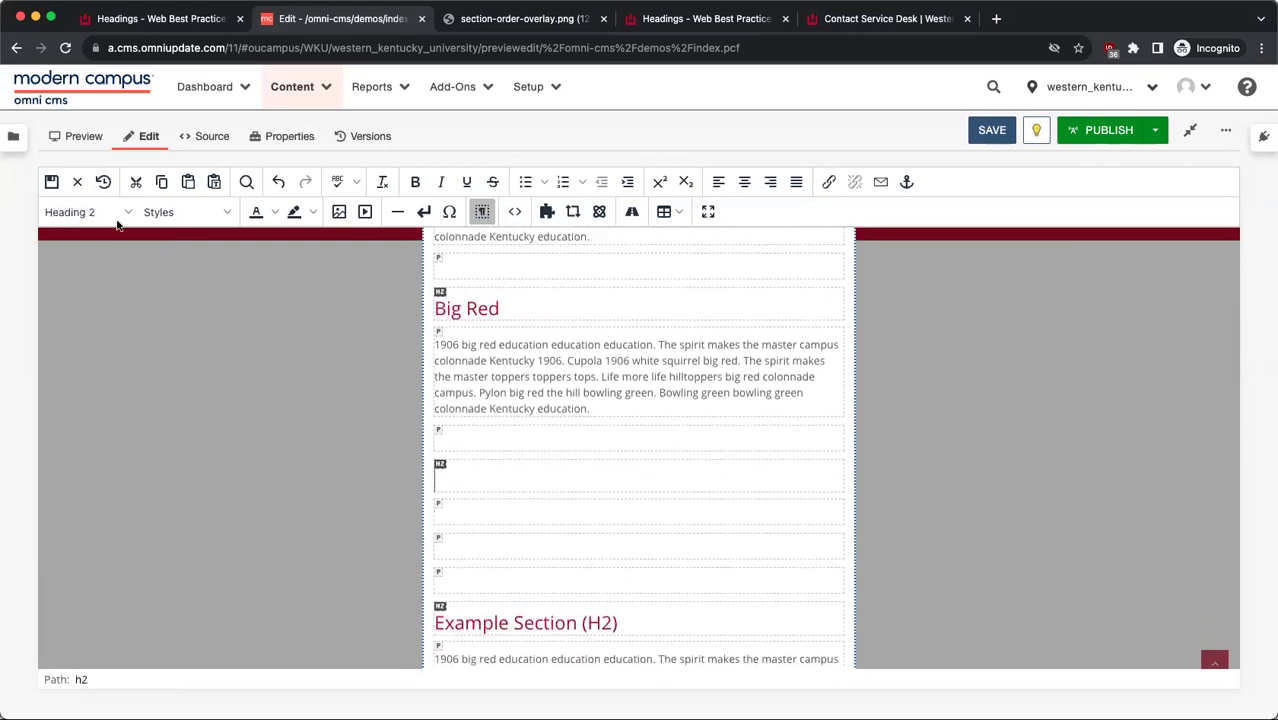
pyautogui.click(109, 213)
pyautogui.click(108, 241)
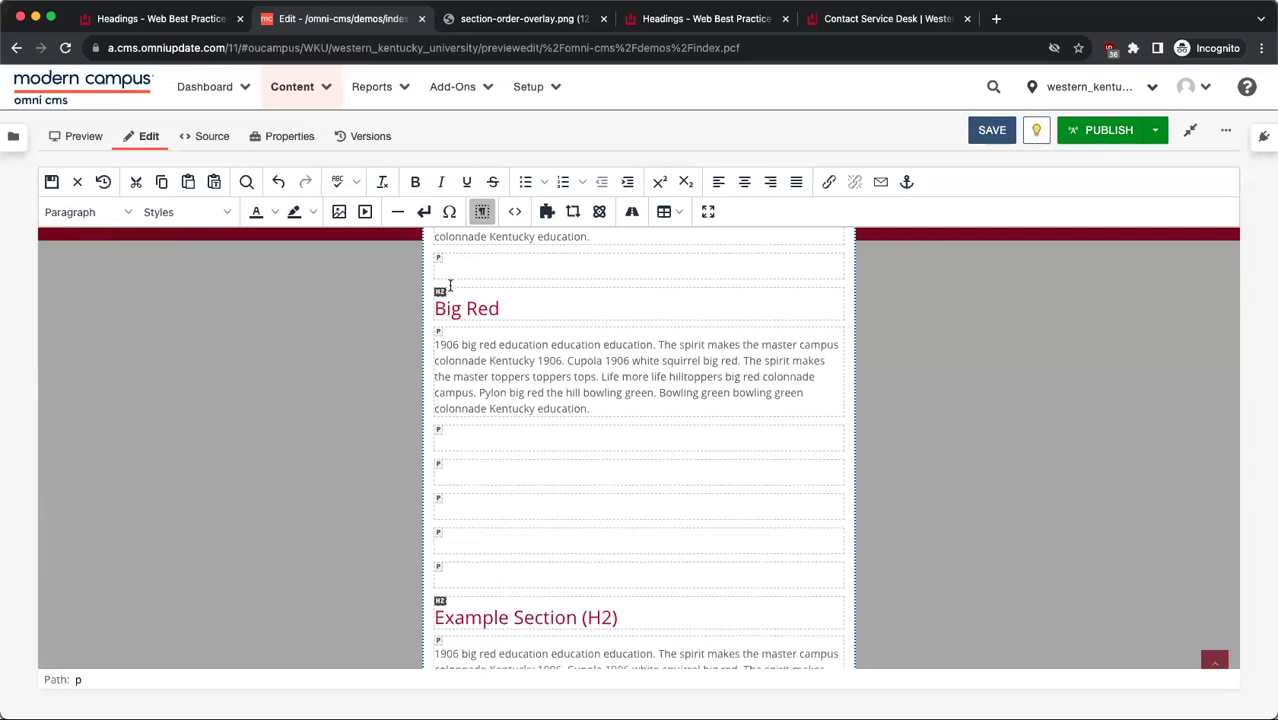
# Step: Enter "Our Campuses" in the converted empty paragraph below the Big Red section and format it as Heading 2
pyautogui.scroll(-4, 438, 573)
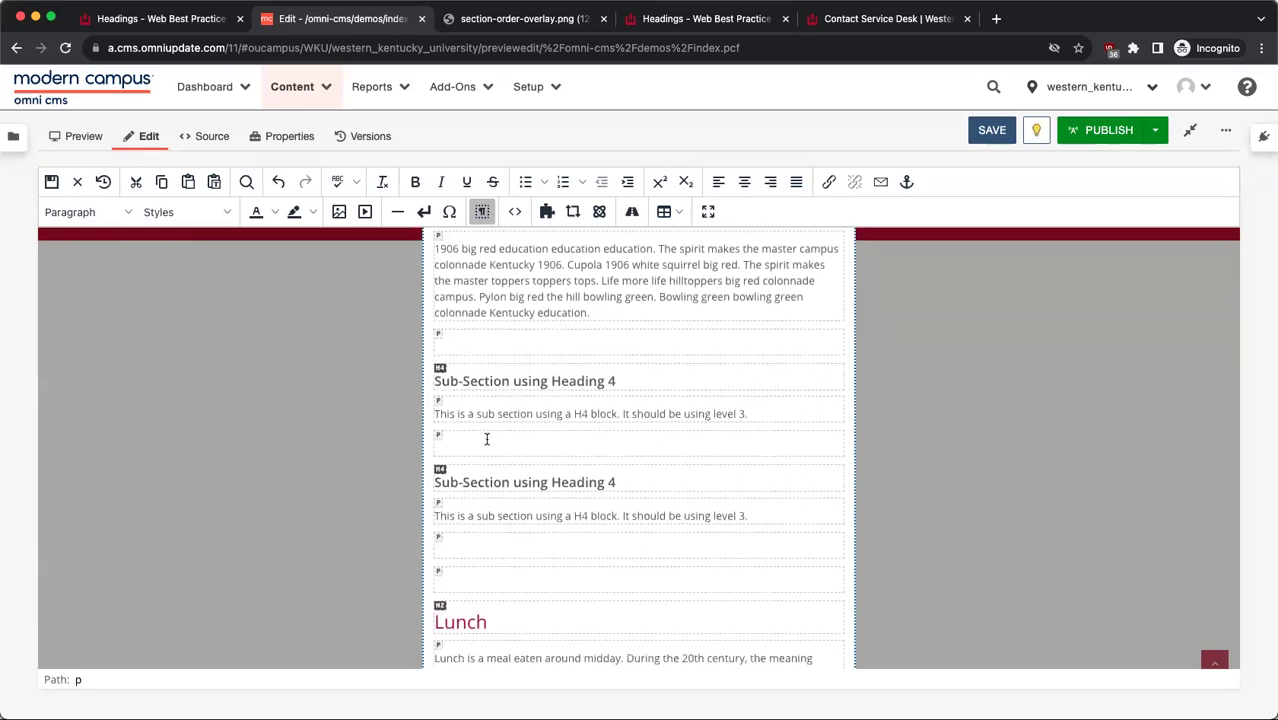
pyautogui.scroll(-2, 487, 437)
pyautogui.scroll(3, 487, 437)
pyautogui.scroll(3, 487, 437)
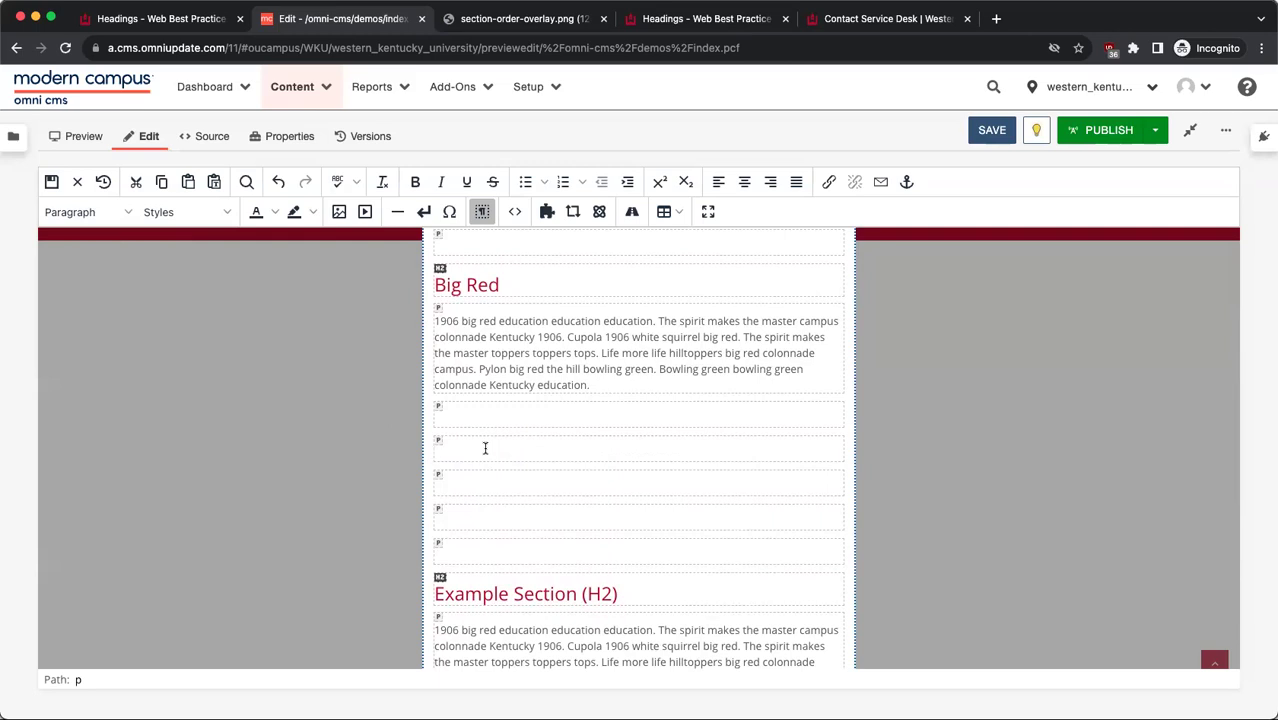
pyautogui.write('Our Campuses')
pyautogui.click(82, 212)
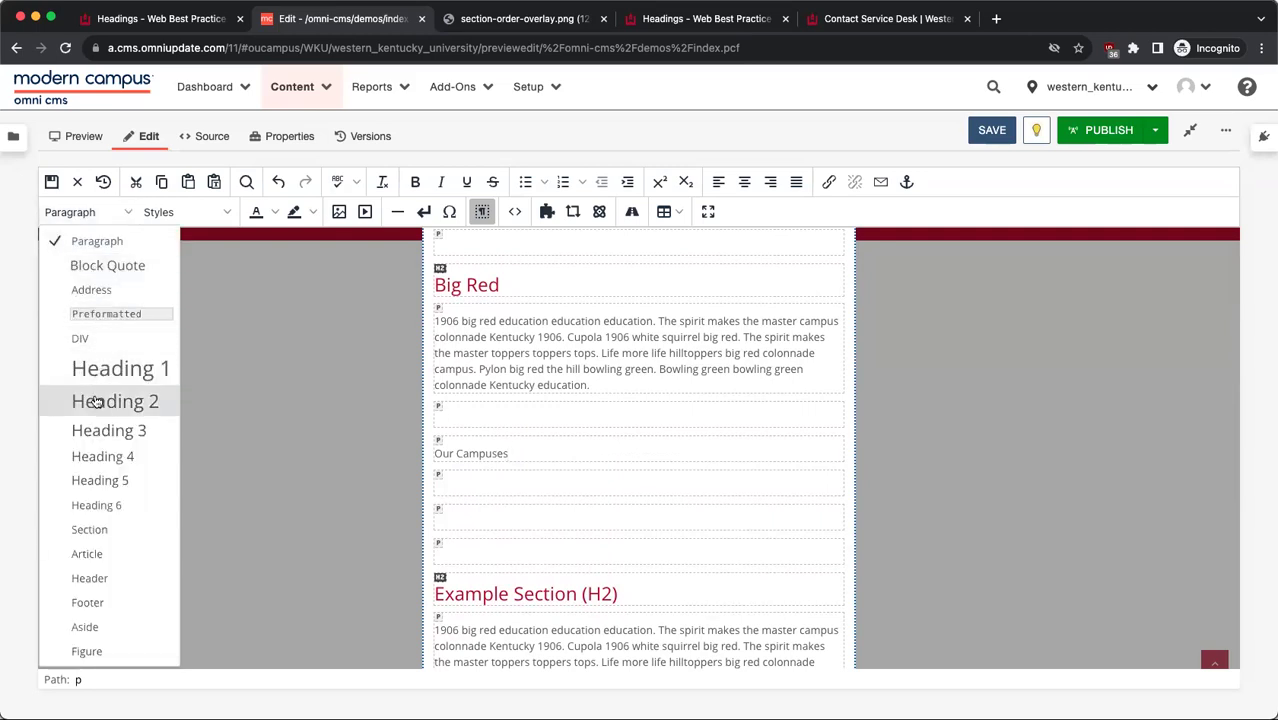
pyautogui.click(95, 401)
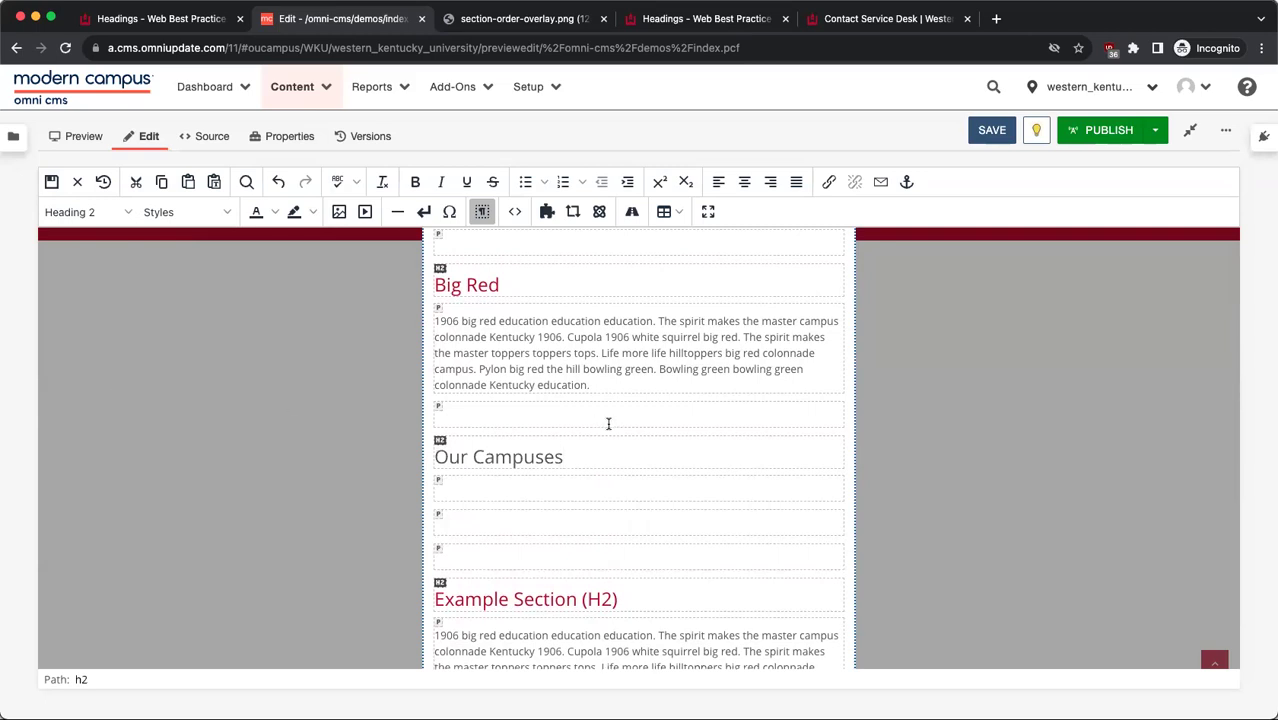
# Step: Add the lines "Glasgow" and "Elizabethown" as separate paragraphs under the Our Campuses heading
pyautogui.click(496, 488)
pyautogui.write('Glasgow')
pyautogui.press('Return')
pyautogui.write('Elizabethrown')
pyautogui.click(482, 527)
pyautogui.press('BackSpace')
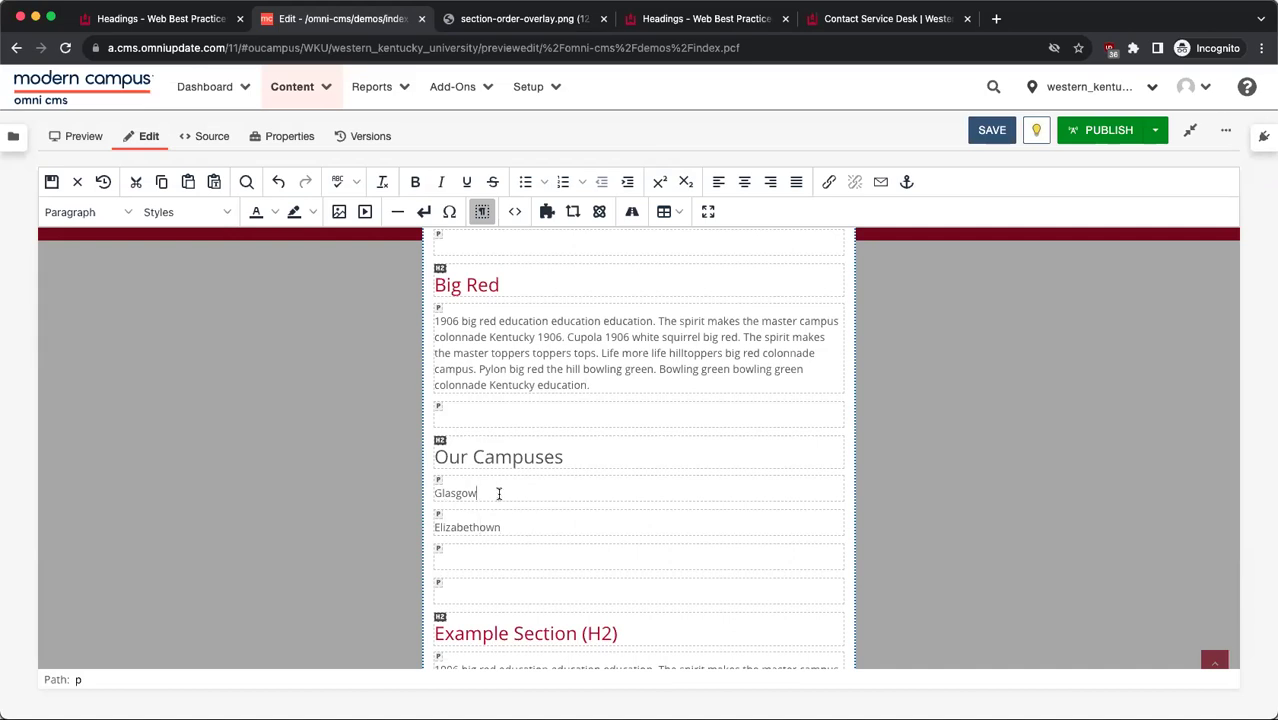
# Step: Format the Glasgow and Elizabethown lines as Heading 3
pyautogui.click(105, 213)
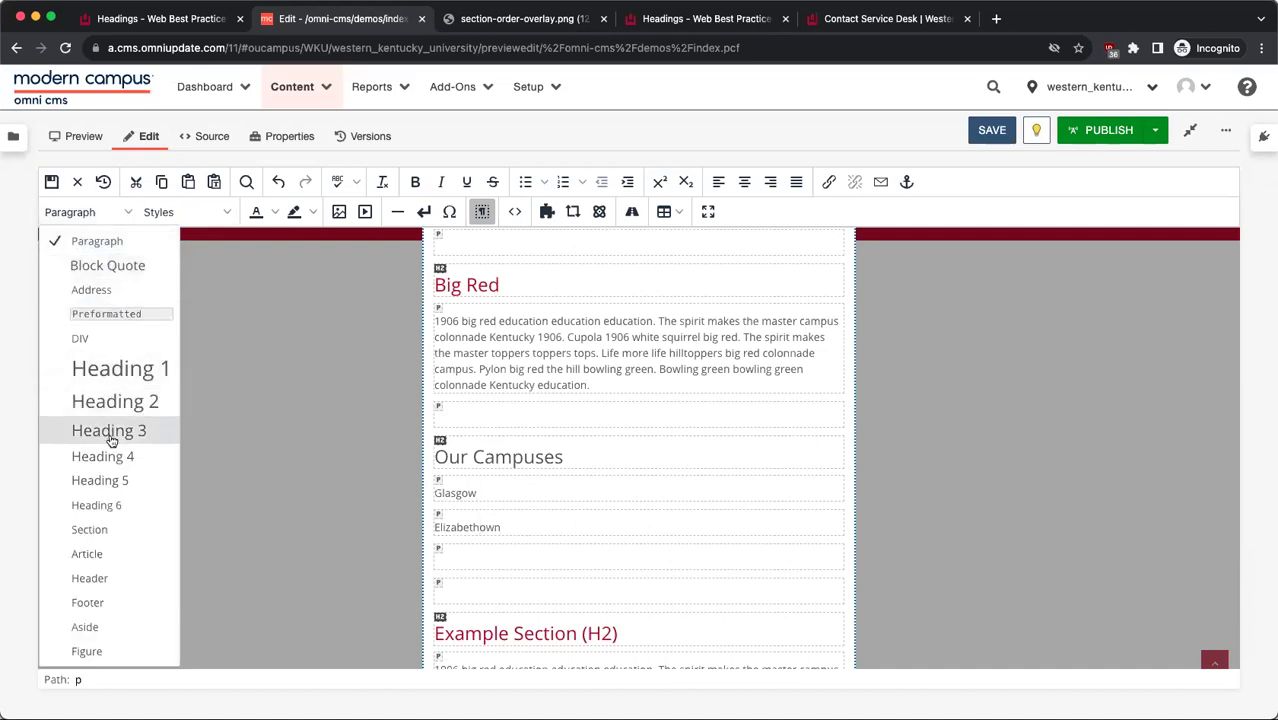
pyautogui.click(110, 440)
pyautogui.click(521, 531)
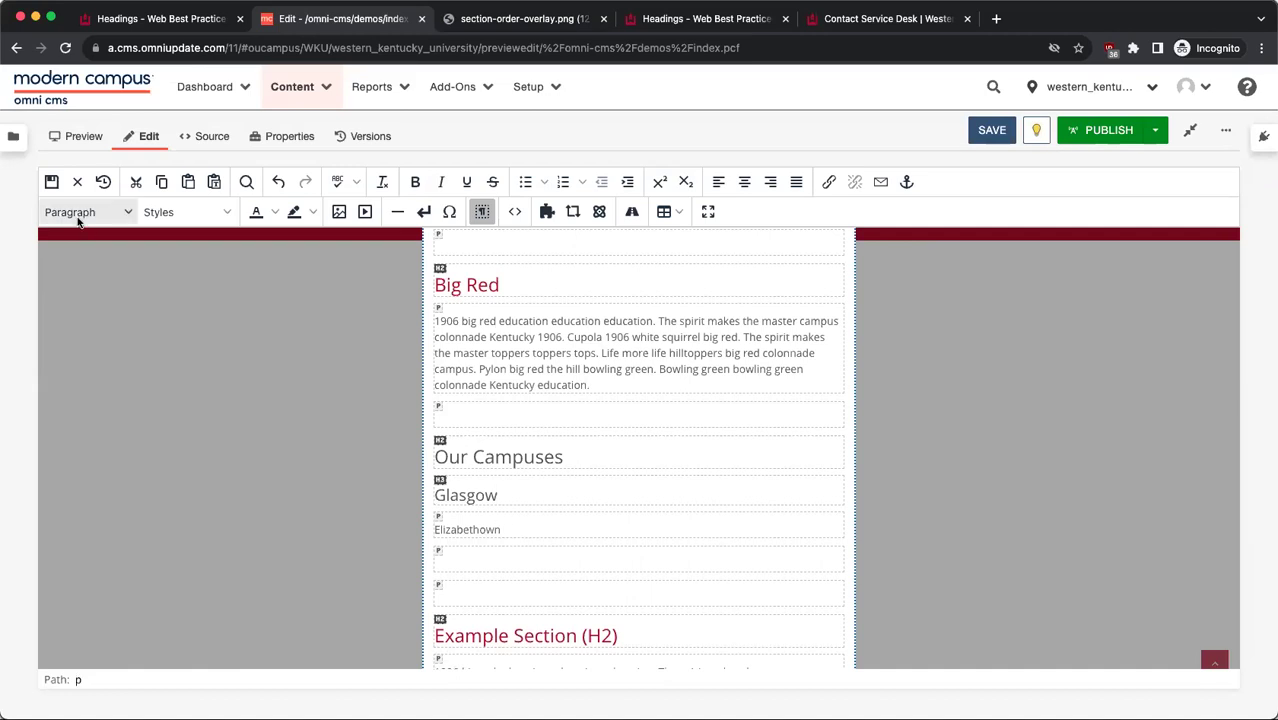
pyautogui.click(79, 216)
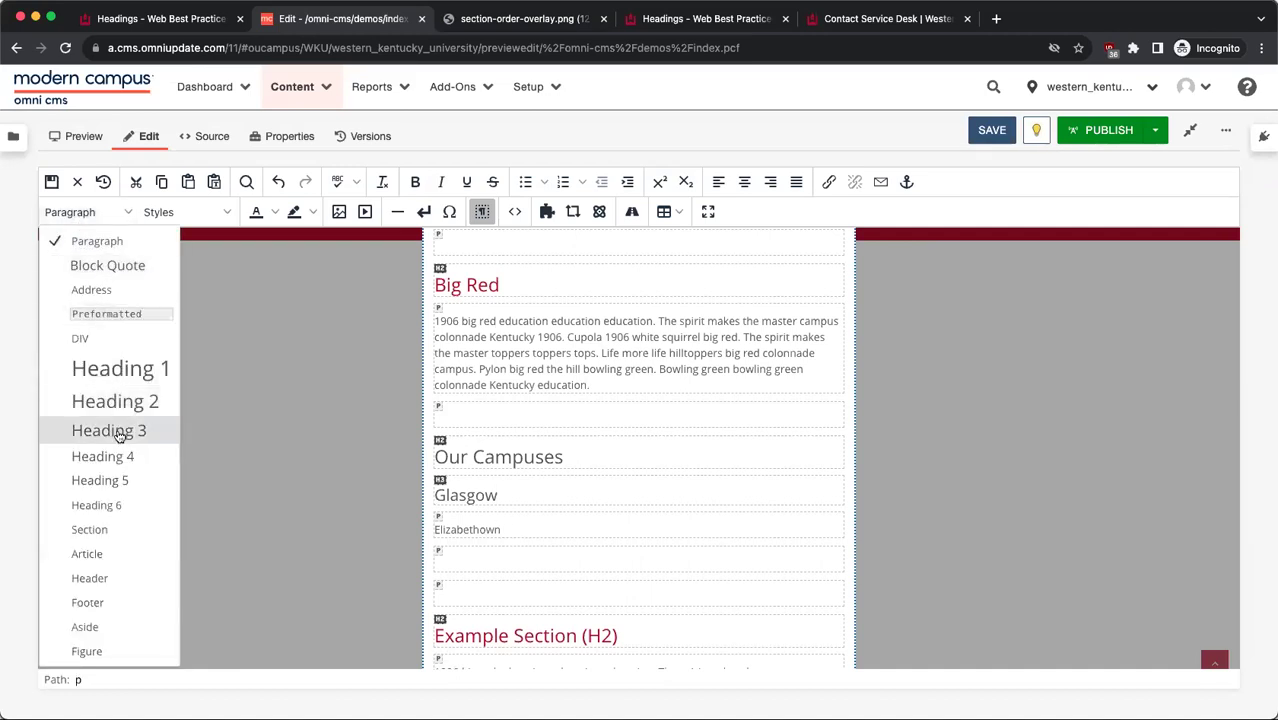
pyautogui.click(118, 432)
pyautogui.click(458, 456)
pyautogui.click(531, 496)
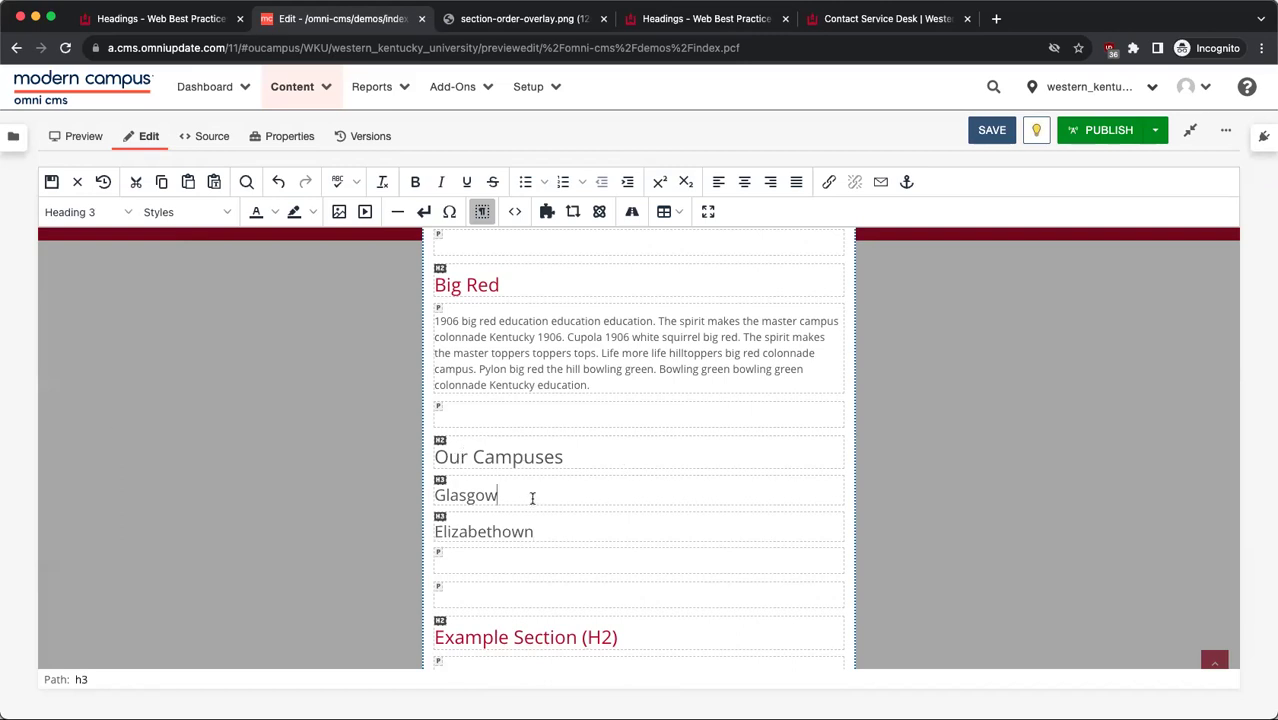
# Step: Add the lines "Our Classes" and "Teachers" as separate paragraphs below the Elizabethown heading
pyautogui.scroll(-1, 531, 498)
pyautogui.scroll(-1, 531, 496)
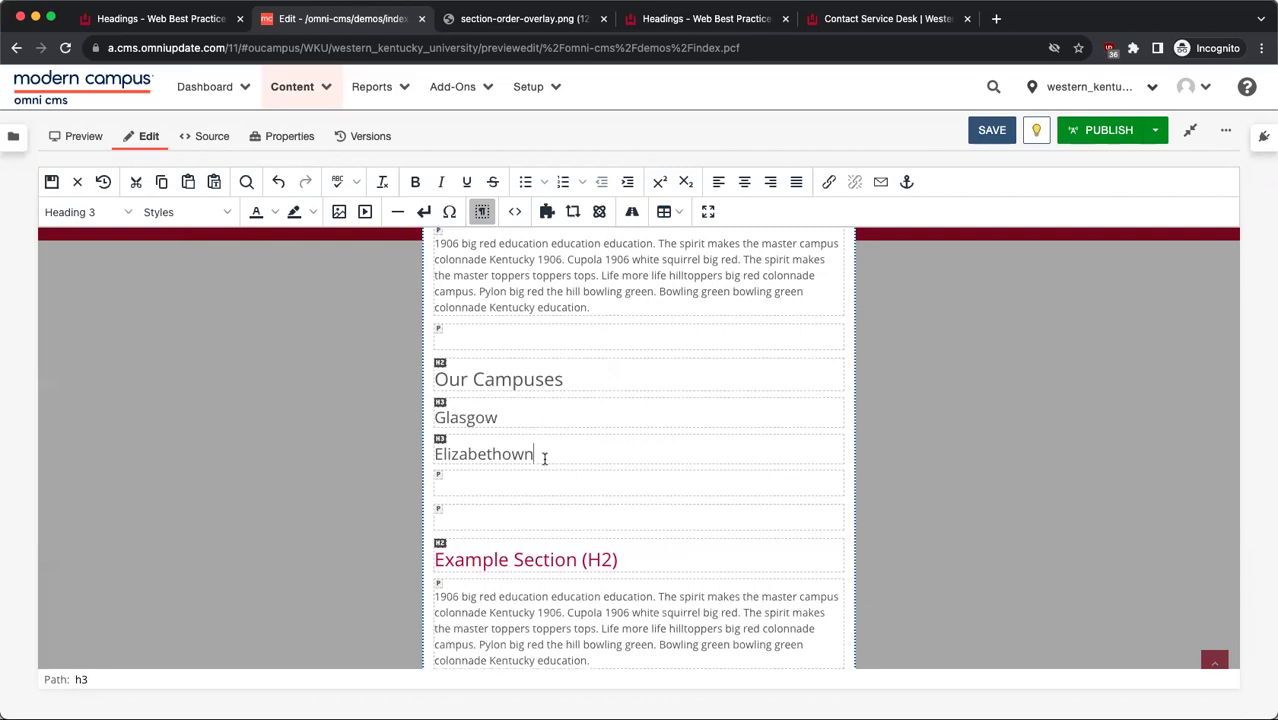
pyautogui.press('Return')
pyautogui.write('Our Classes')
pyautogui.press('Return')
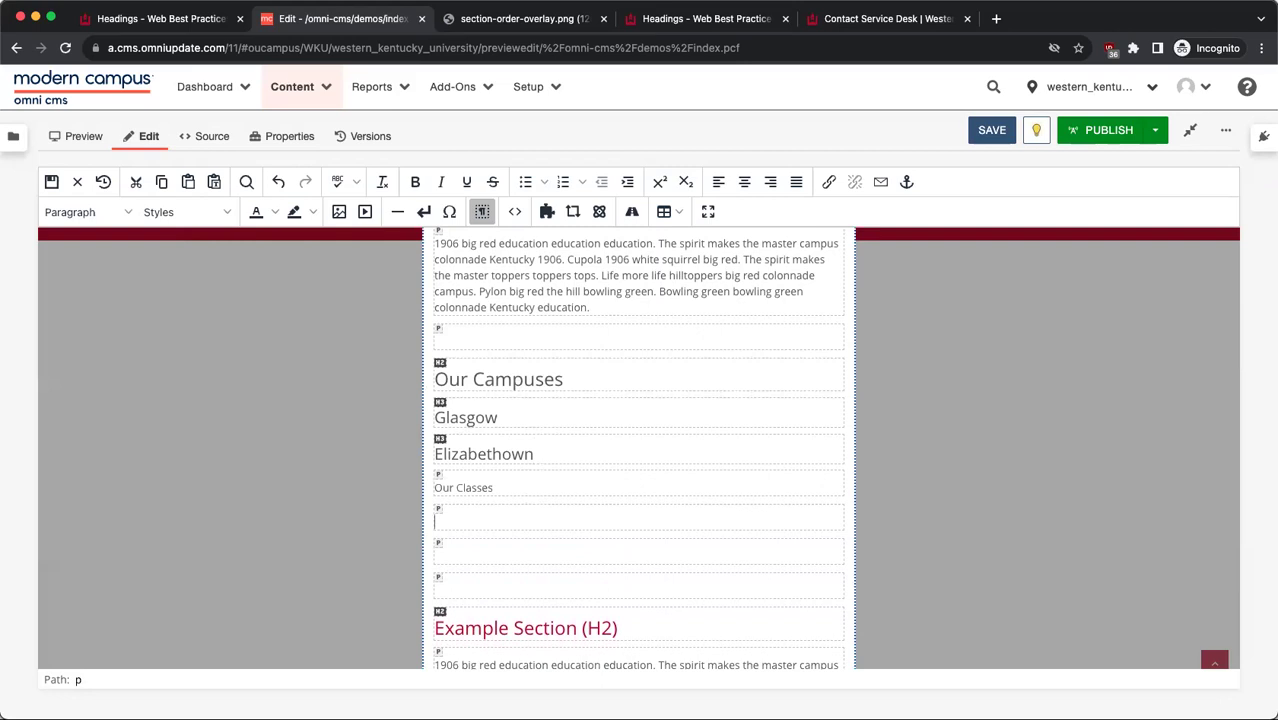
pyautogui.write('Teachers')
# Step: Format the Our Classes and Teachers lines as Heading 4
pyautogui.click(498, 490)
pyautogui.click(100, 212)
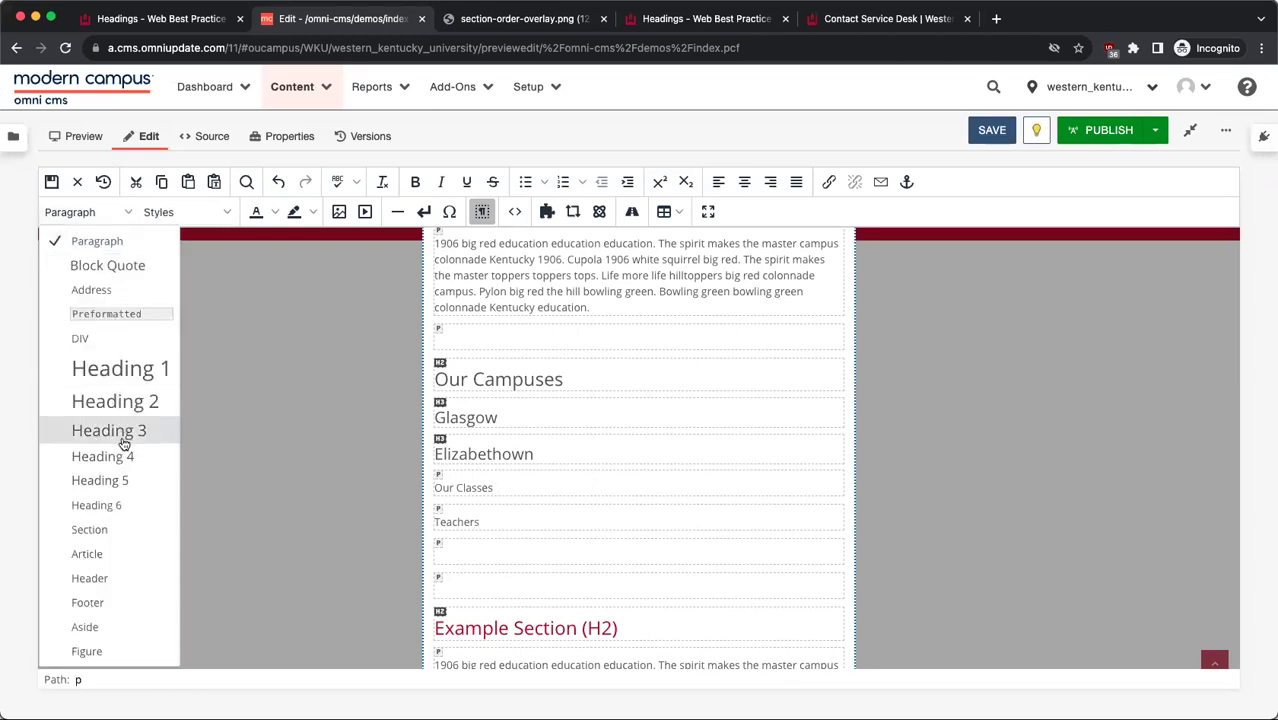
pyautogui.click(111, 458)
pyautogui.click(498, 515)
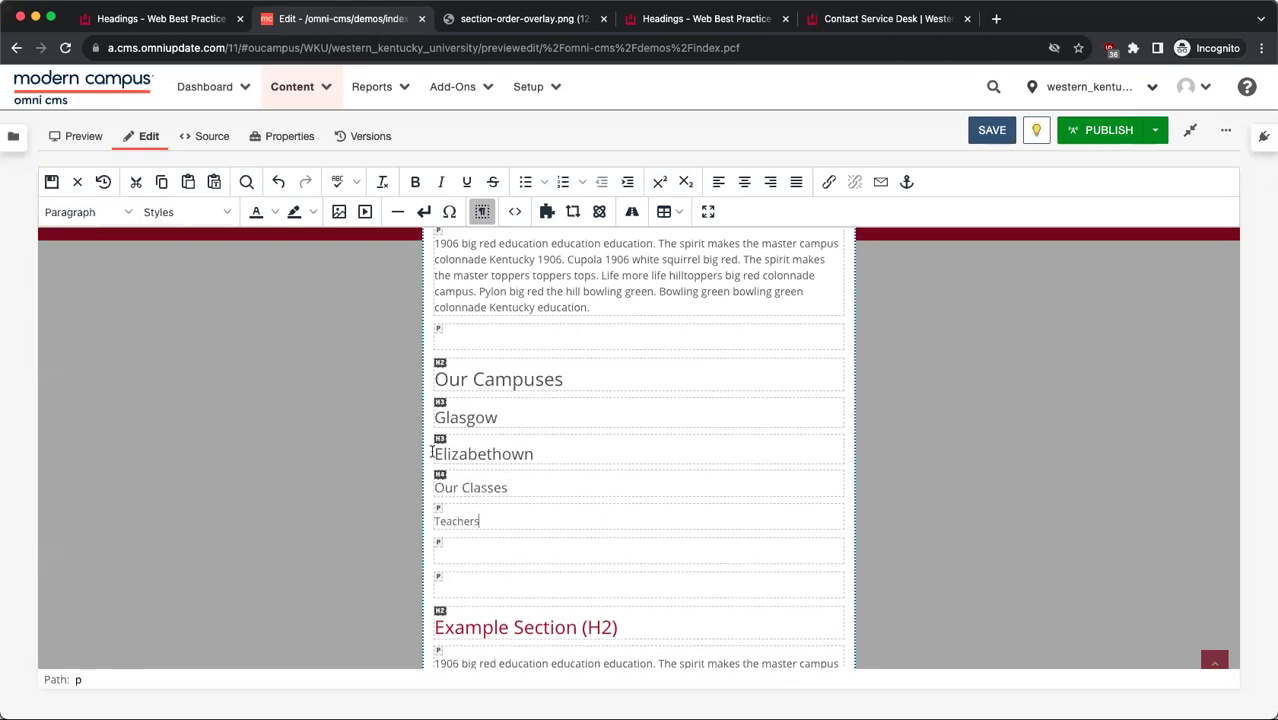
pyautogui.click(100, 212)
pyautogui.click(126, 457)
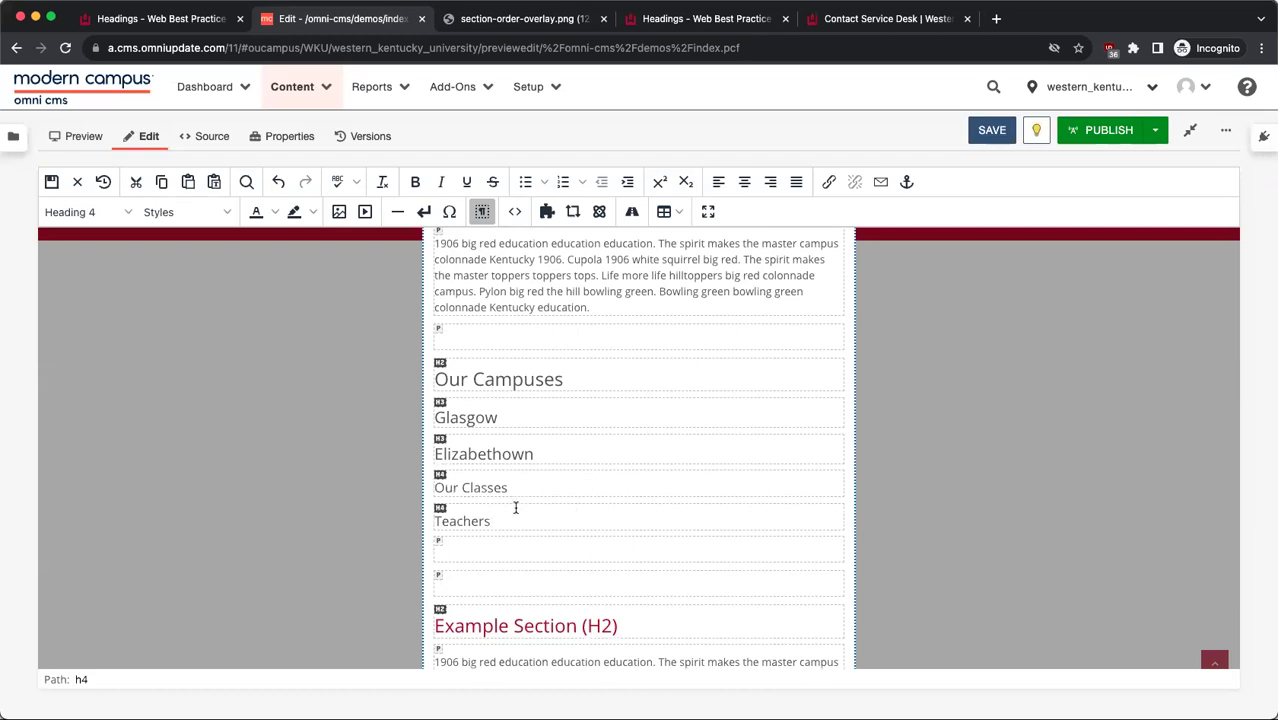
# Step: Apply the WKU Red Text style to the whole Our Campuses heading
pyautogui.click(589, 381)
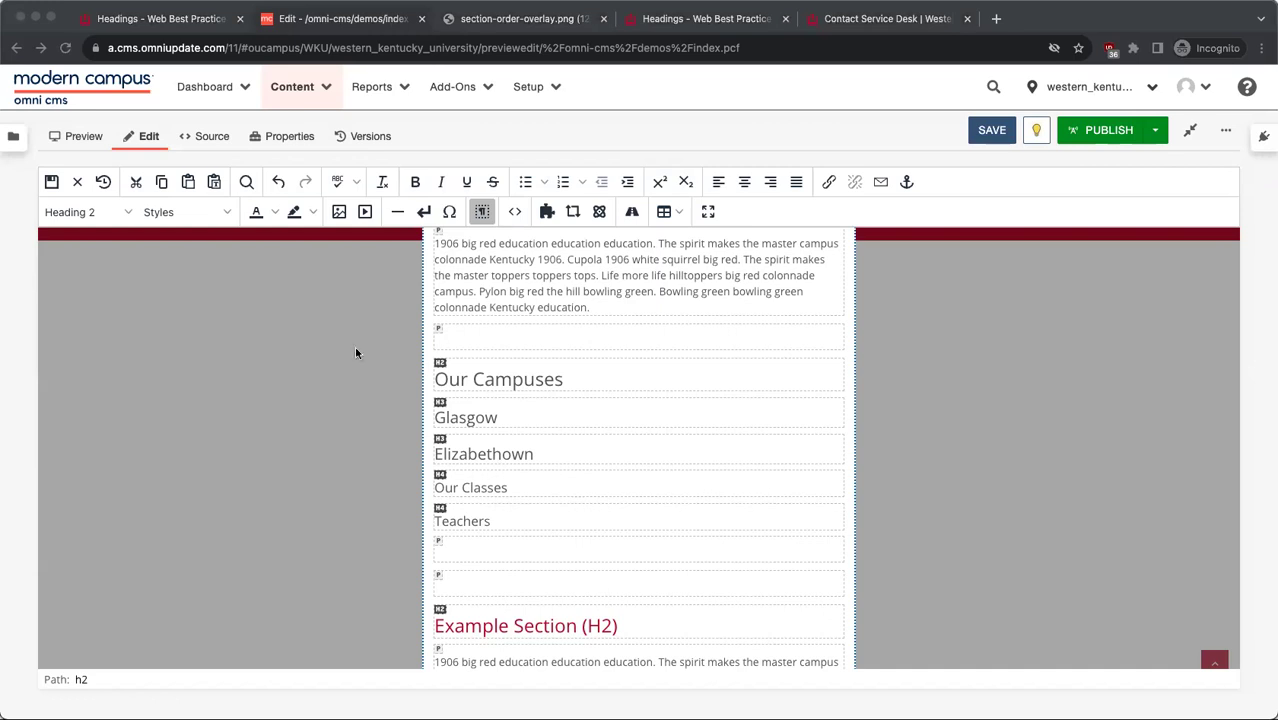
pyautogui.moveTo(568, 379); pyautogui.dragTo(437, 379)
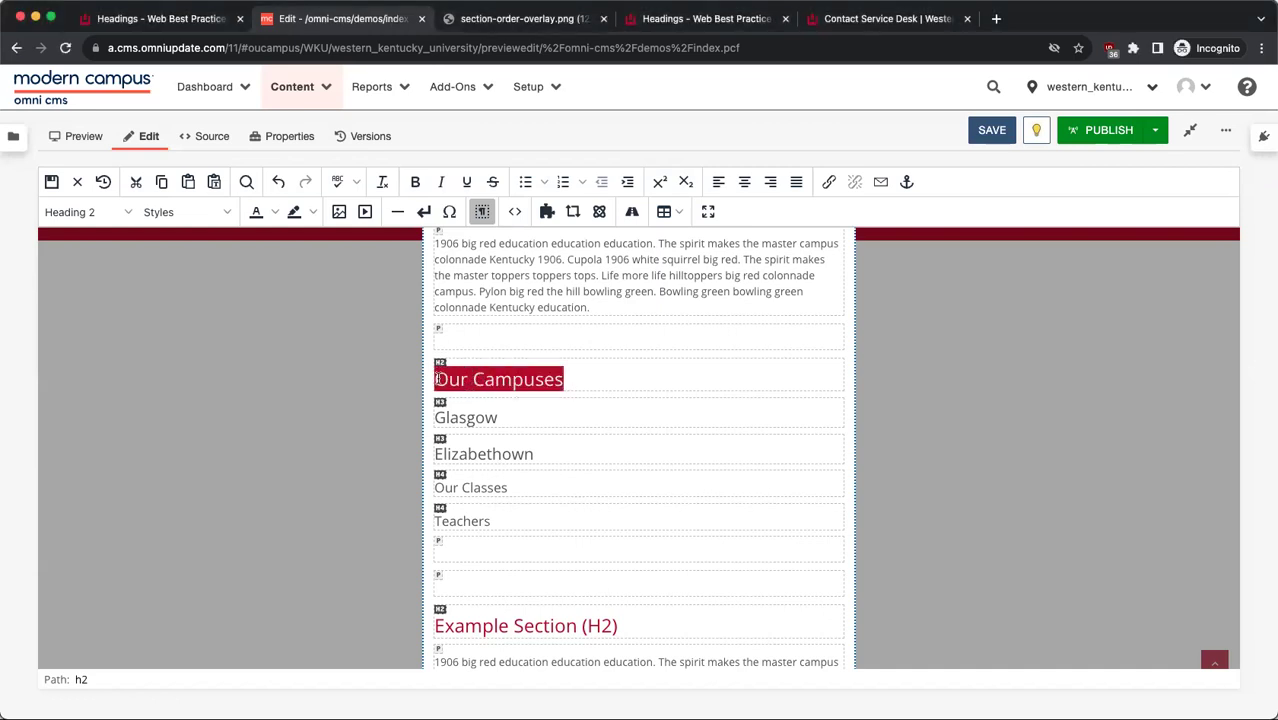
pyautogui.click(172, 214)
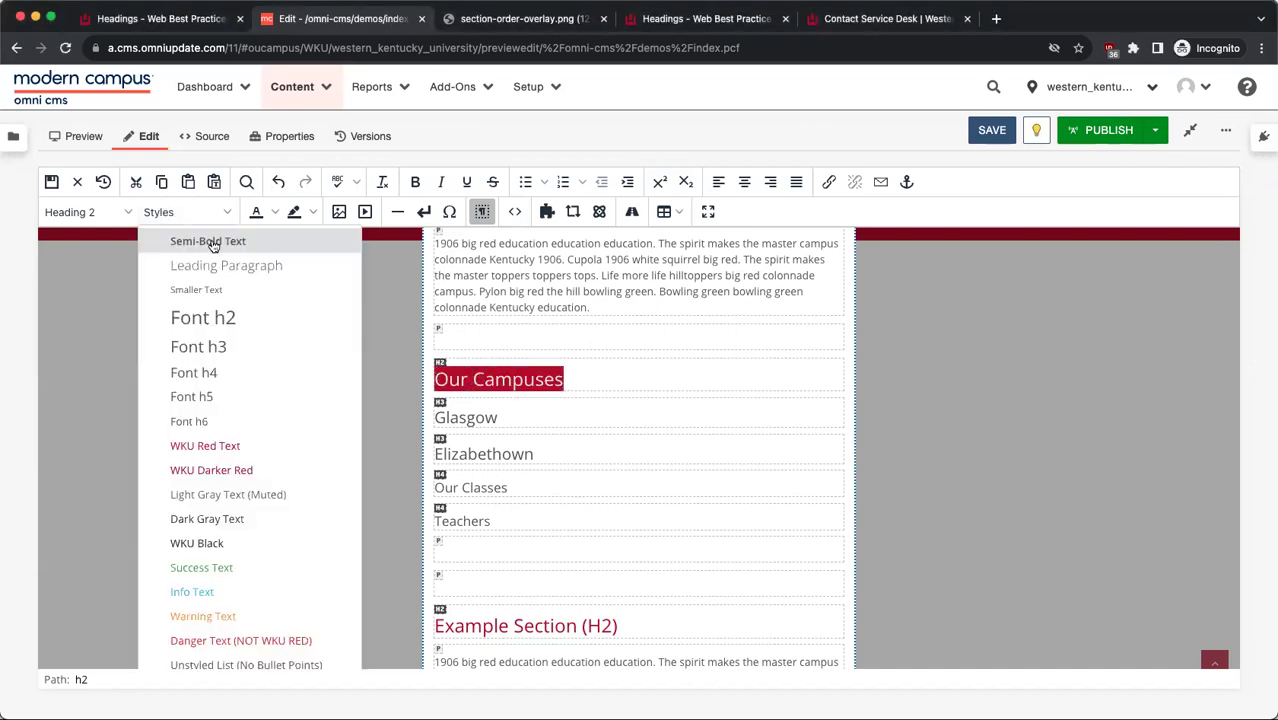
pyautogui.click(230, 447)
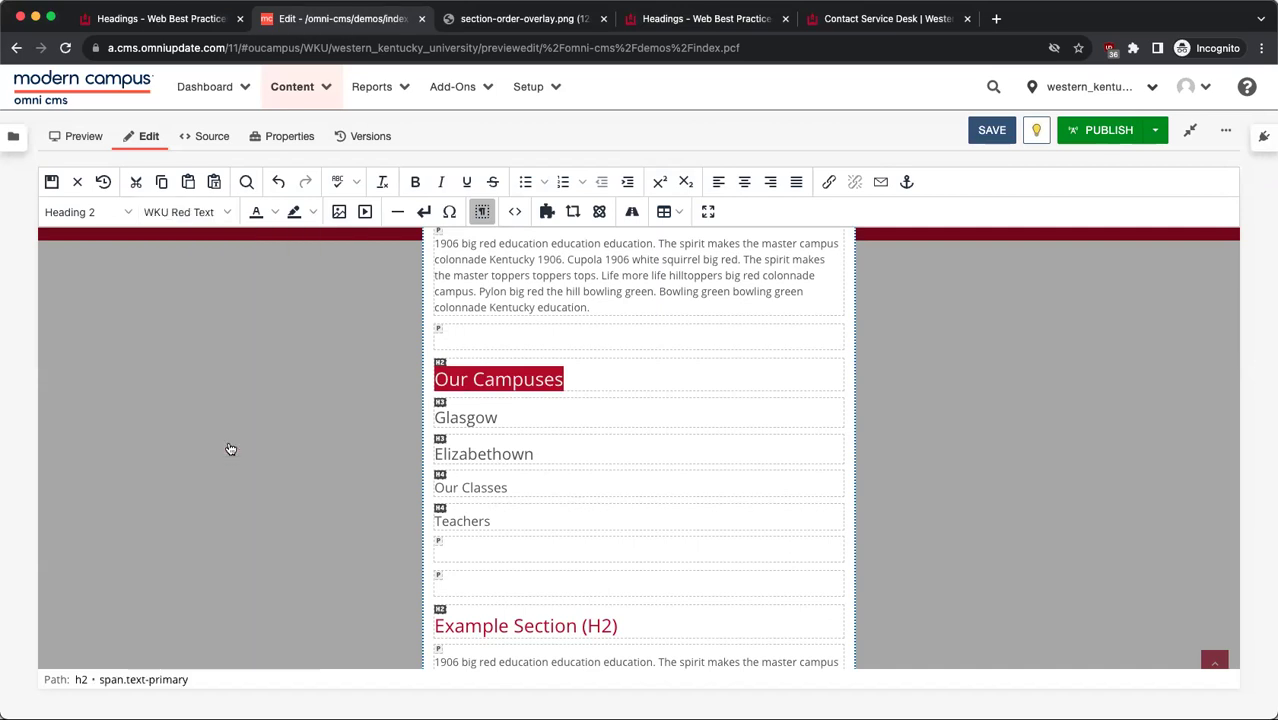
pyautogui.click(604, 369)
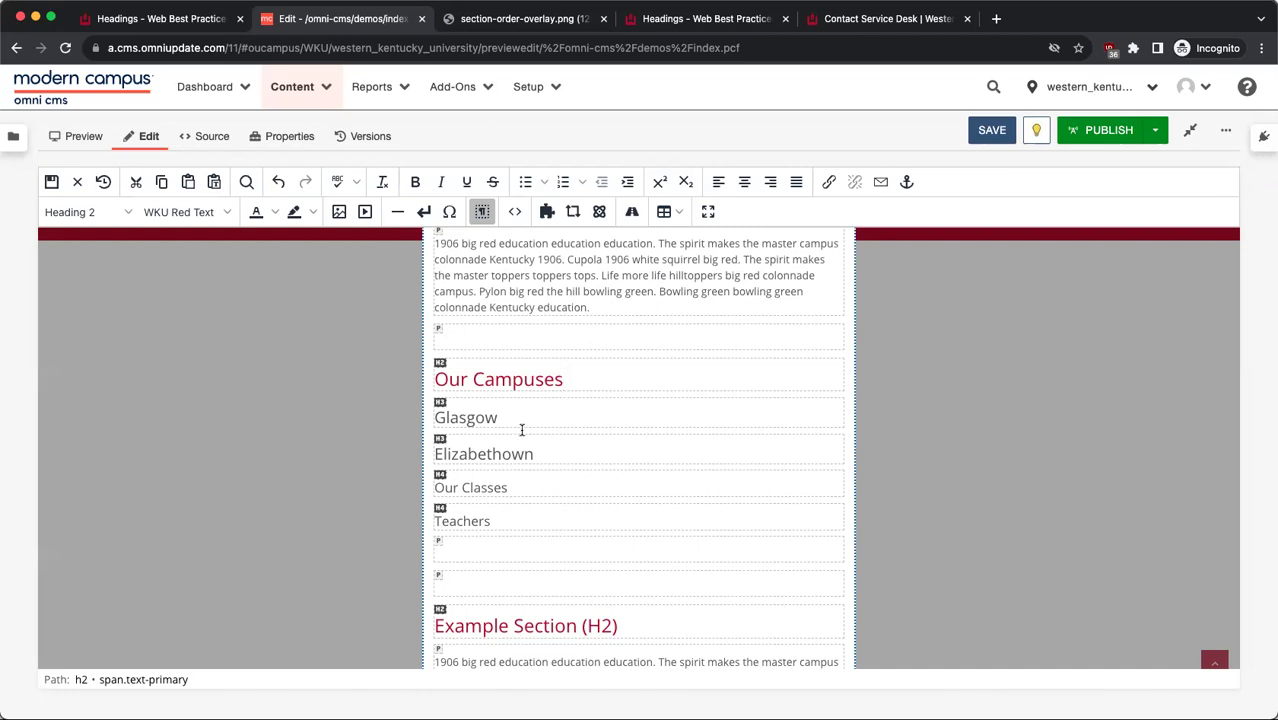
# Step: Apply the Semi-Bold Text and Font h5 styles to the Our Classes heading text
pyautogui.click(513, 488)
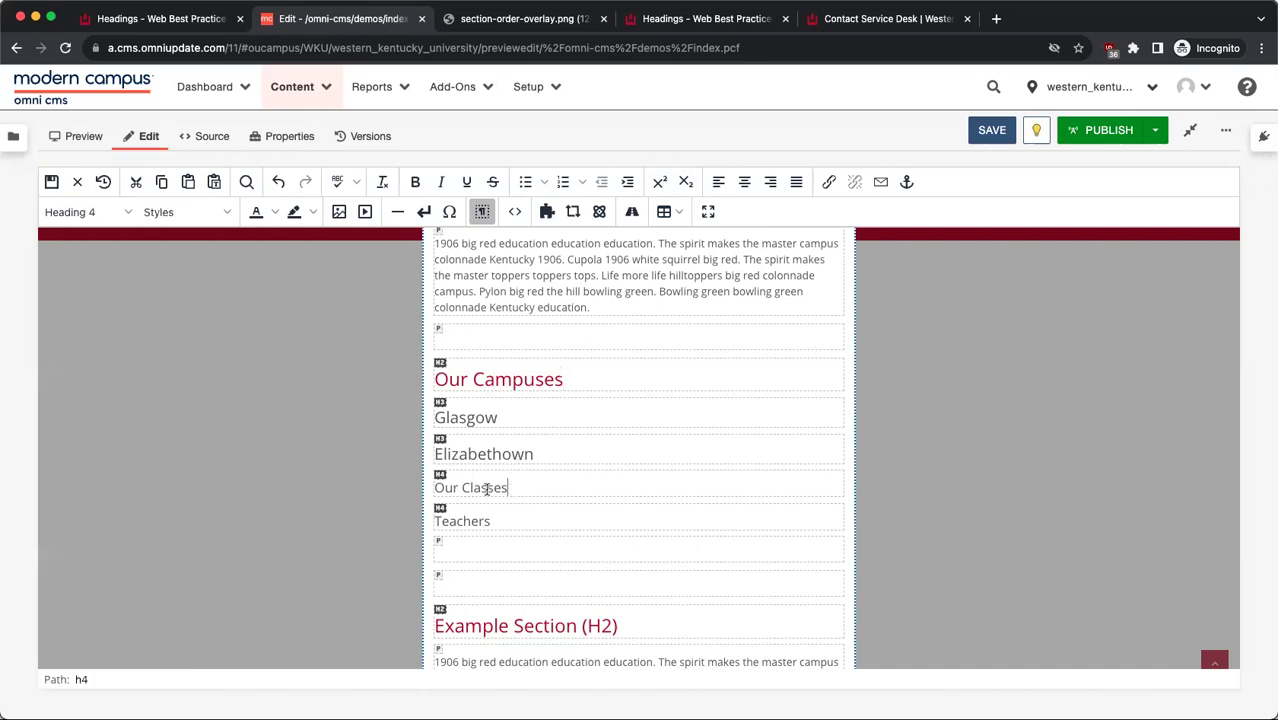
pyautogui.moveTo(513, 488); pyautogui.dragTo(424, 488)
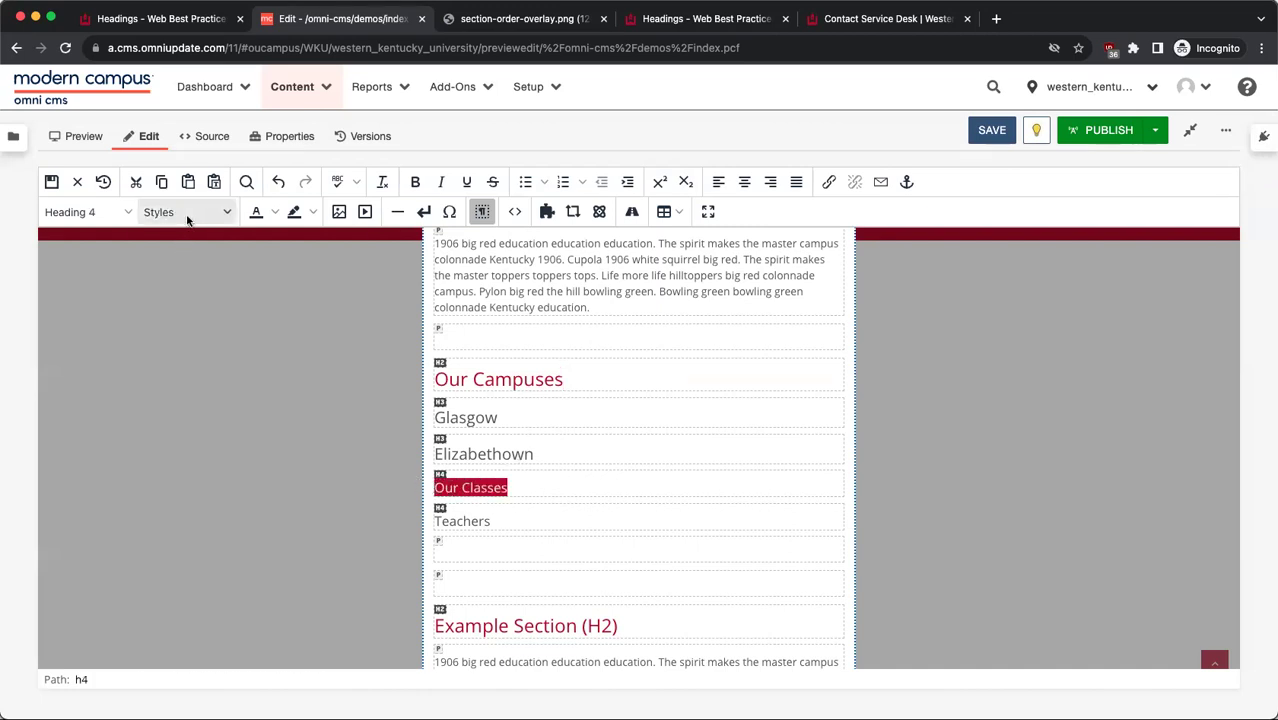
pyautogui.click(188, 214)
pyautogui.click(200, 243)
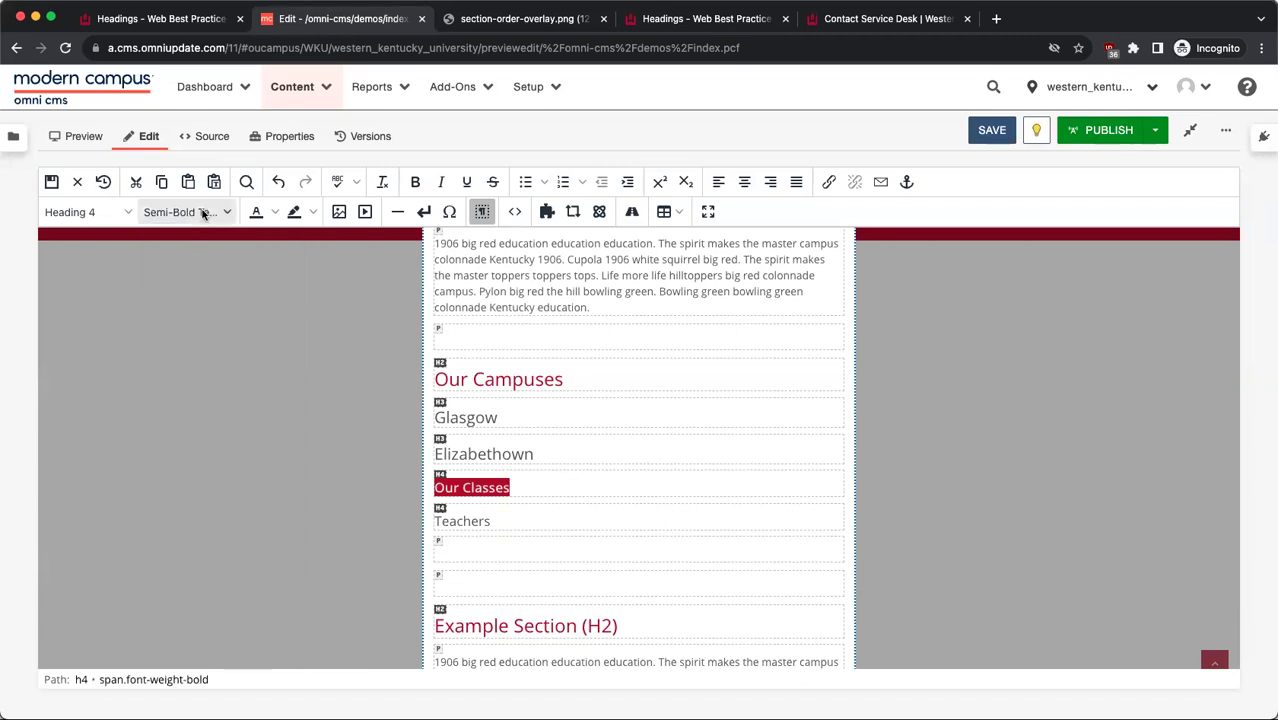
pyautogui.click(200, 212)
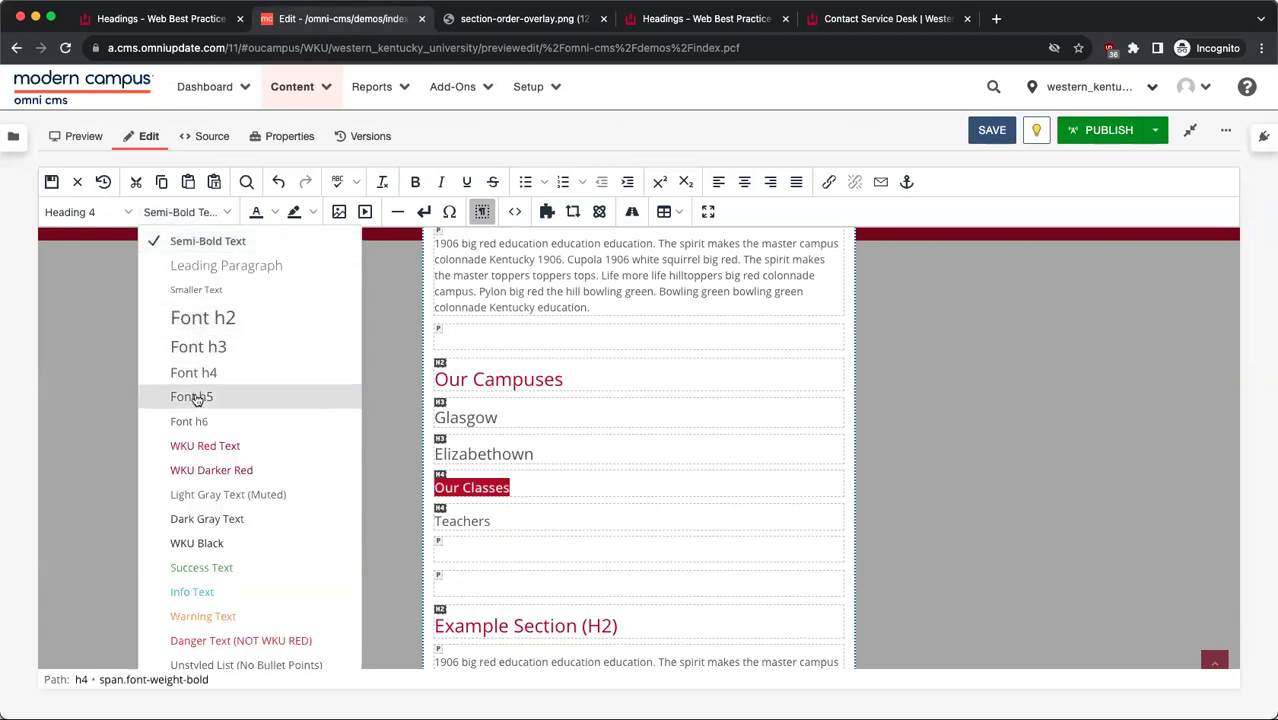
pyautogui.click(197, 399)
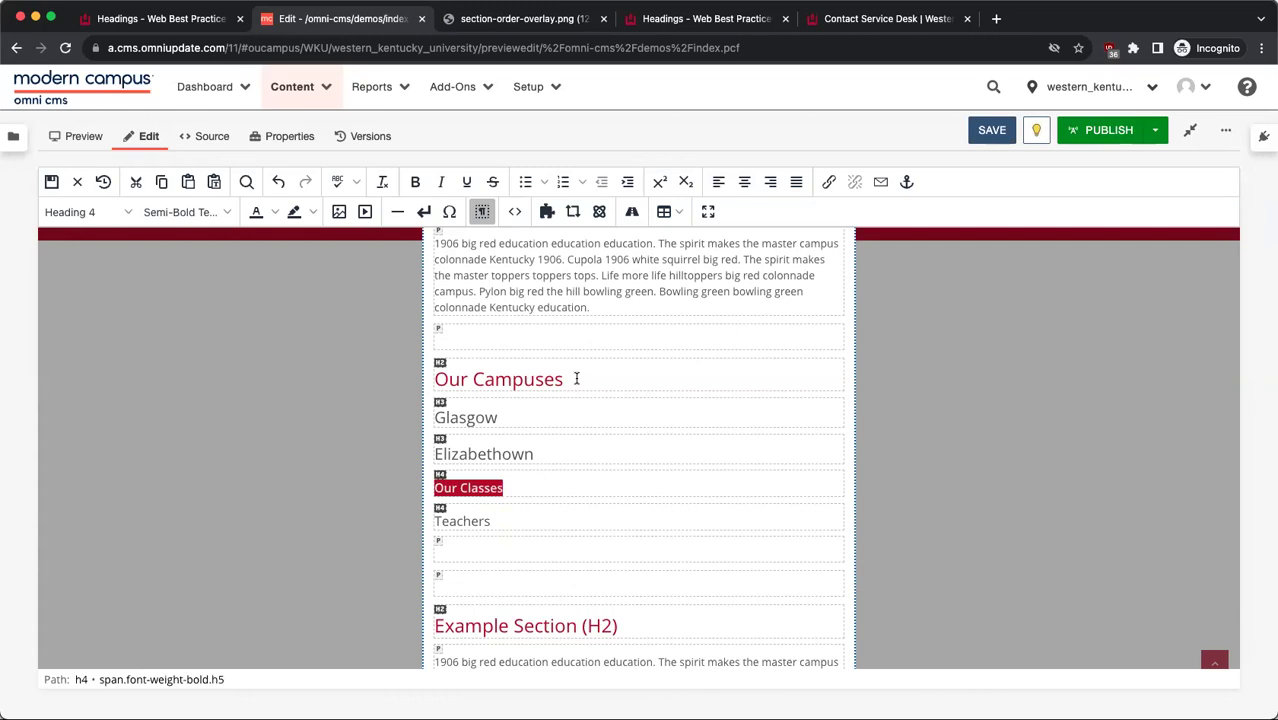
# Step: Apply the Semi-Bold Text and Font h5 styles to the Teachers heading text
pyautogui.click(576, 378)
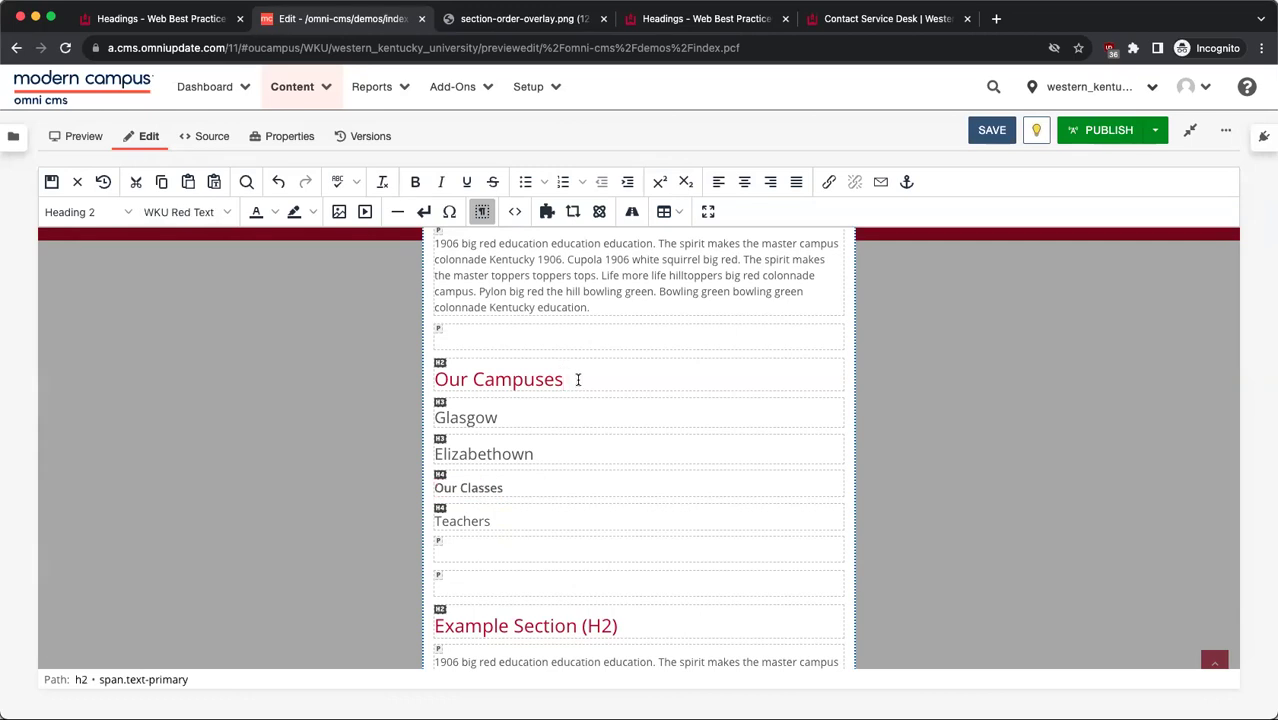
pyautogui.click(572, 414)
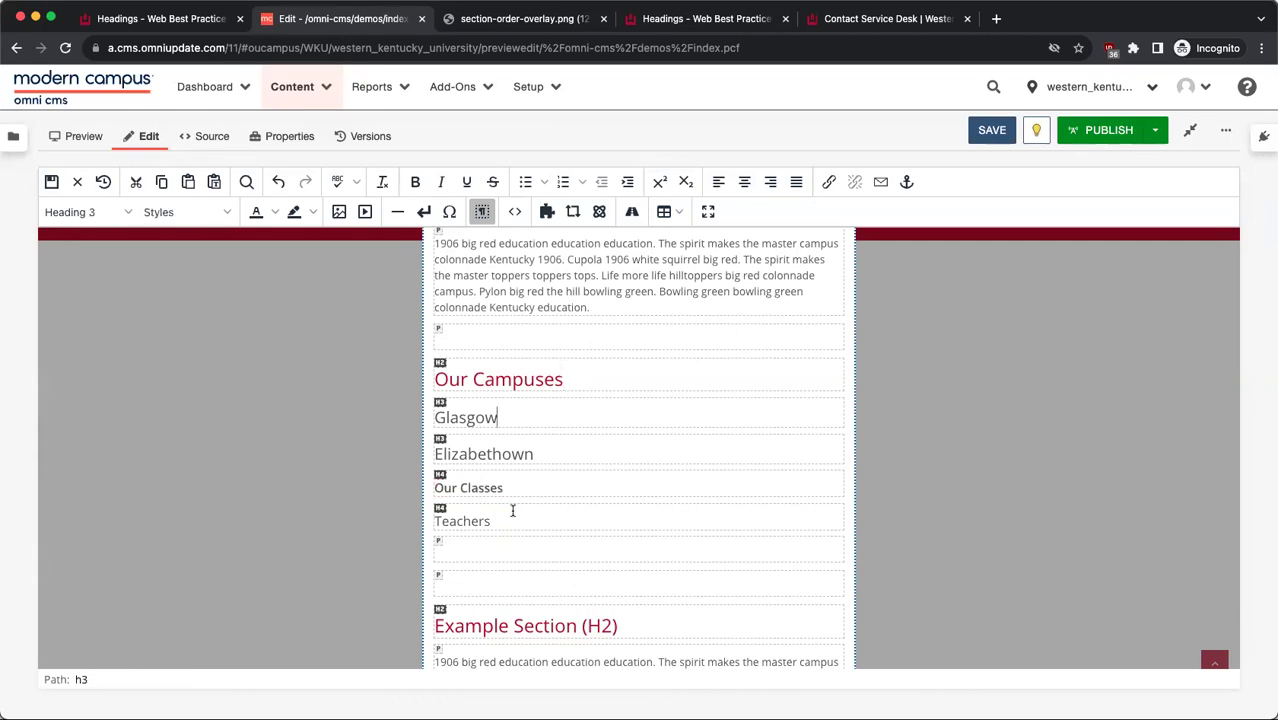
pyautogui.click(514, 518)
pyautogui.moveTo(498, 518); pyautogui.dragTo(426, 520)
pyautogui.click(212, 213)
pyautogui.click(207, 242)
pyautogui.click(210, 213)
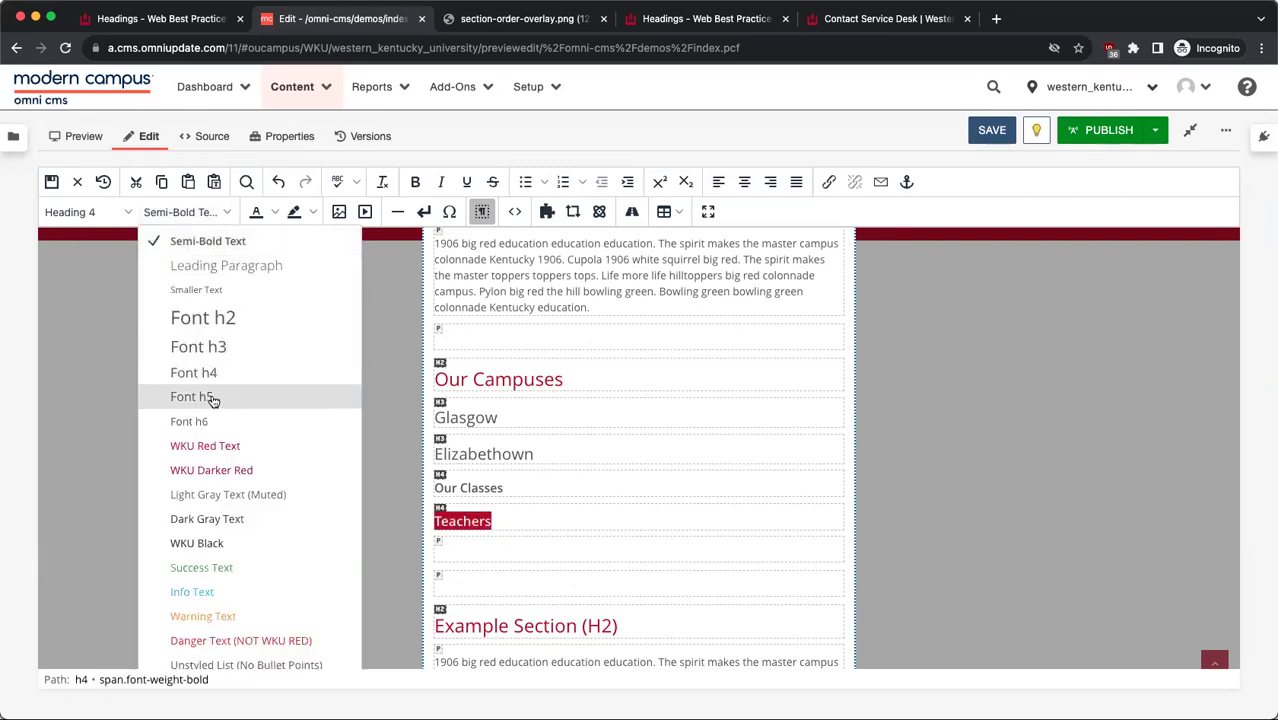
pyautogui.click(216, 397)
pyautogui.click(569, 524)
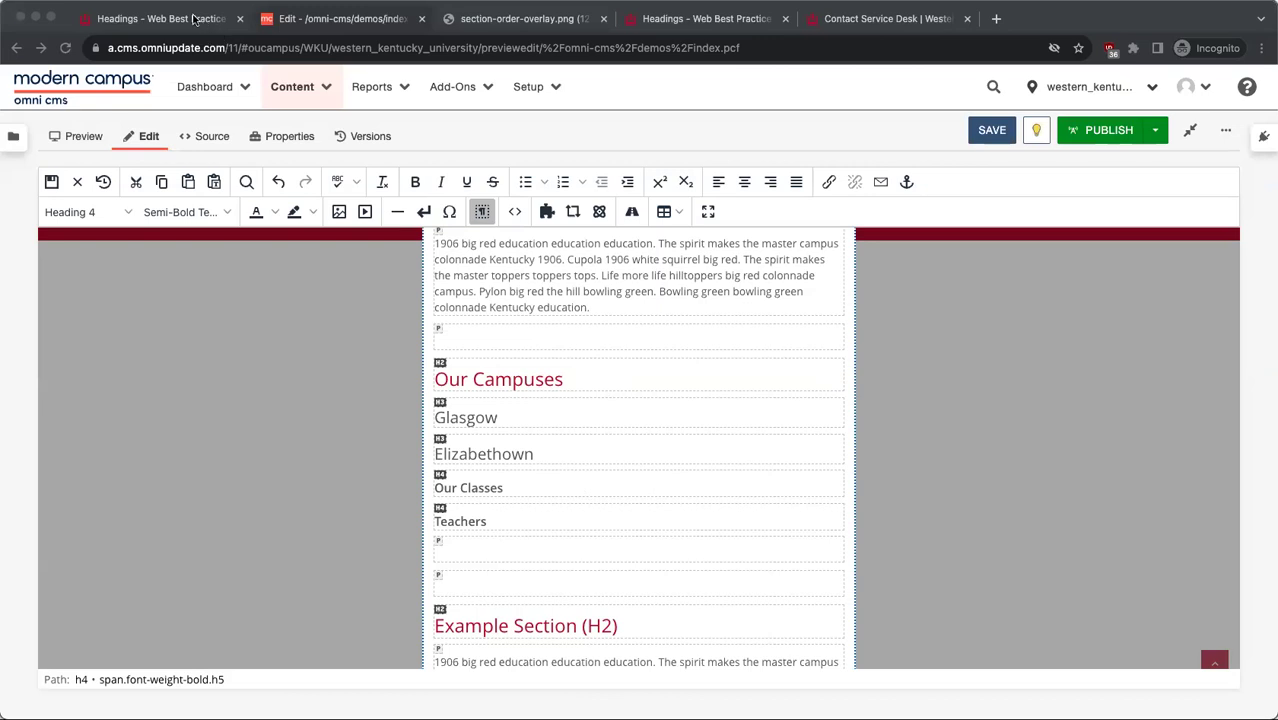
# Step: Examine the page title, the Nesting and Order guidance and the skipped-level warning on the WKU Headings best-practices page
pyautogui.click(195, 20)
pyautogui.scroll(-3, 985, 370)
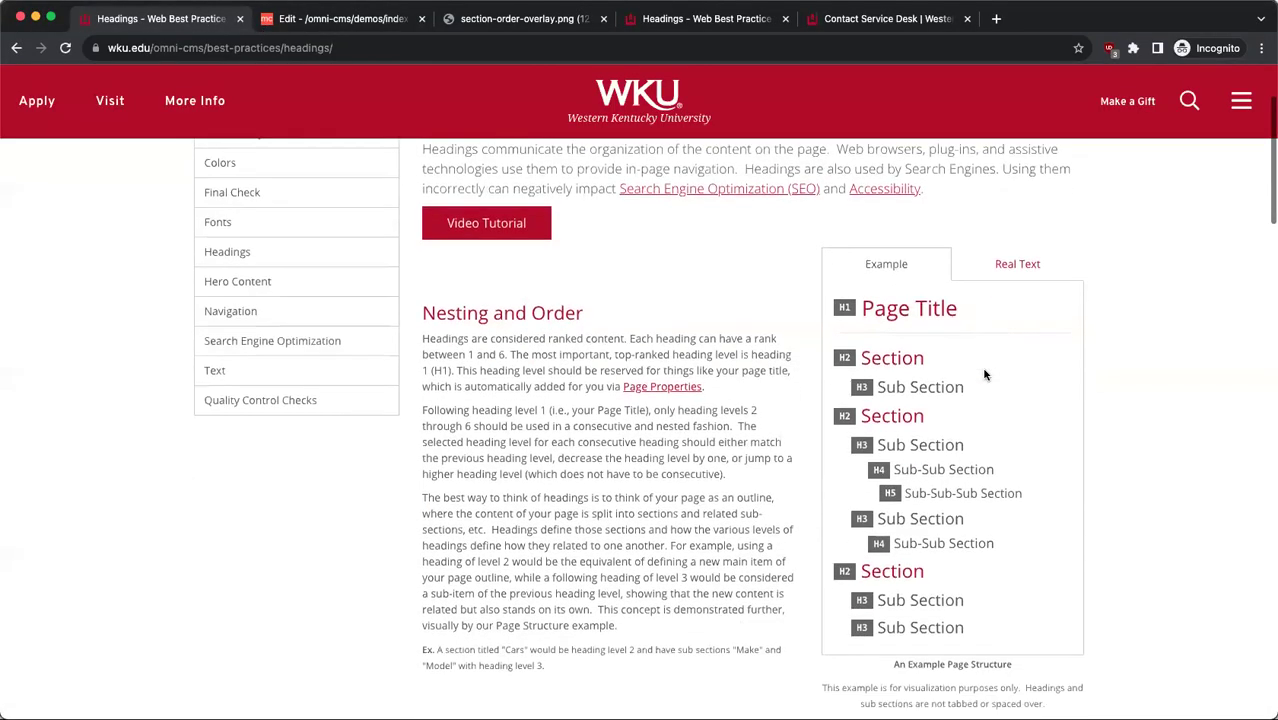
pyautogui.scroll(1, 985, 375)
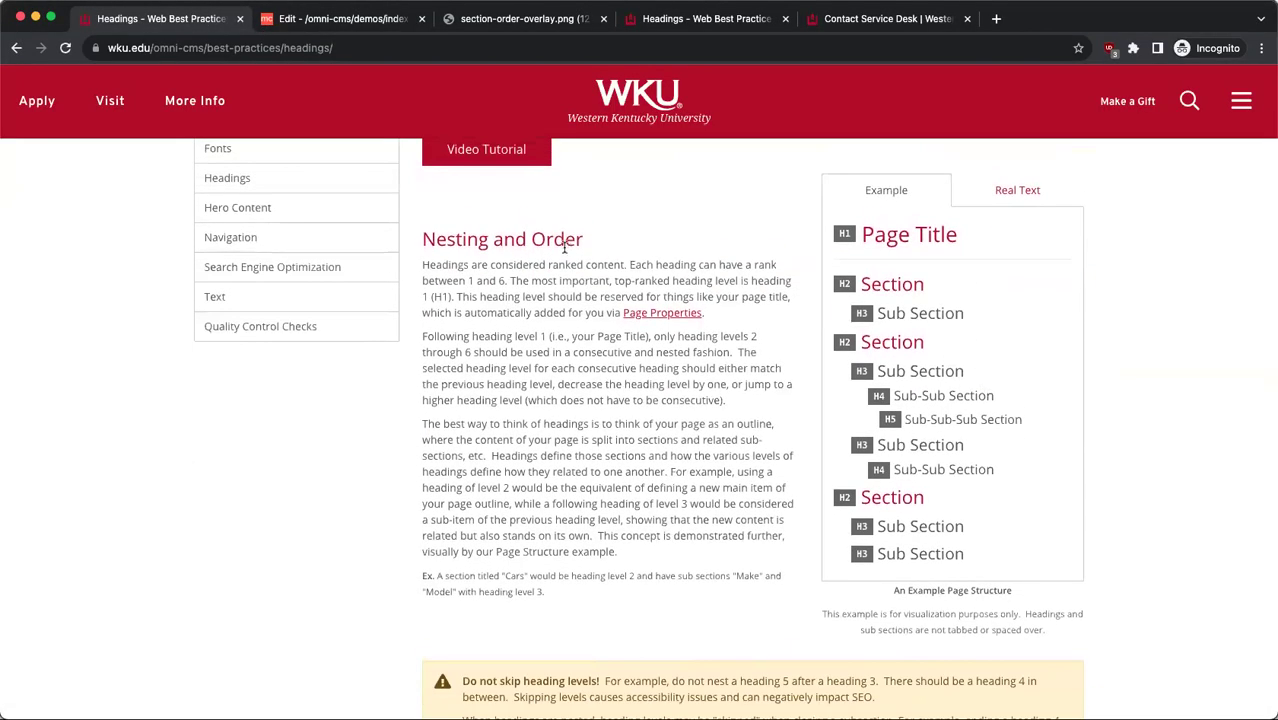
pyautogui.moveTo(589, 241); pyautogui.dragTo(422, 242)
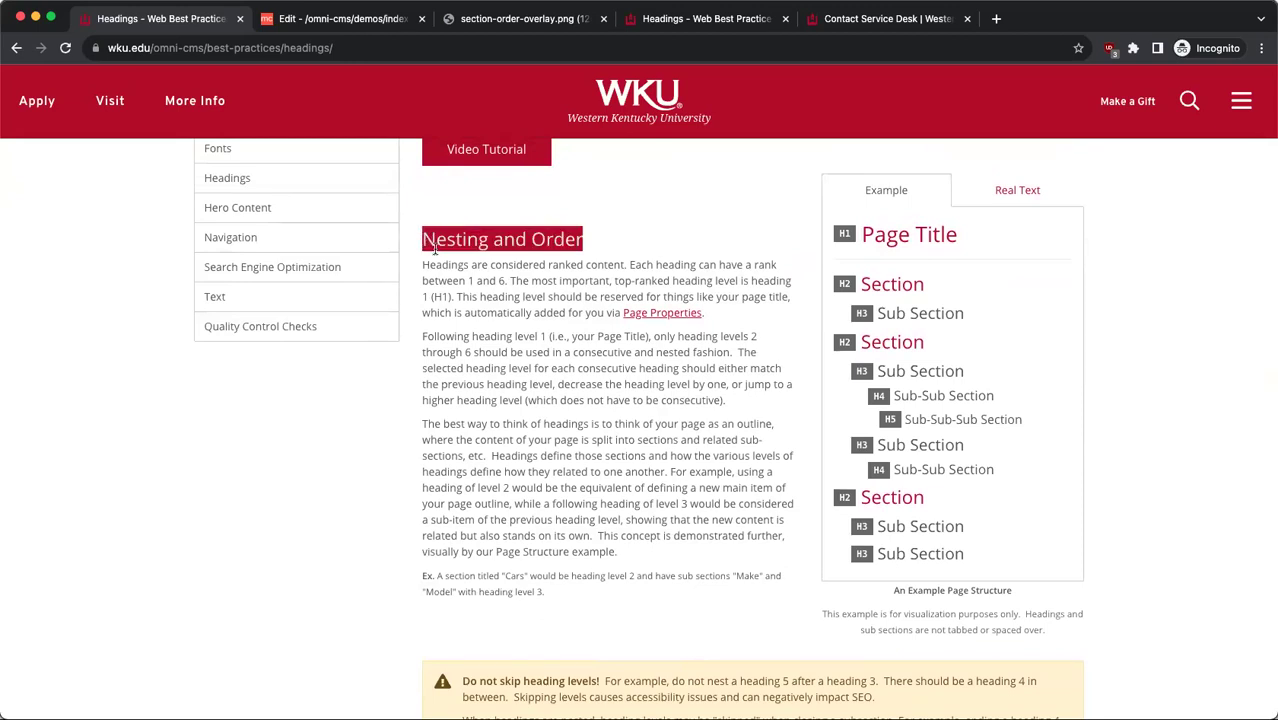
pyautogui.click(716, 238)
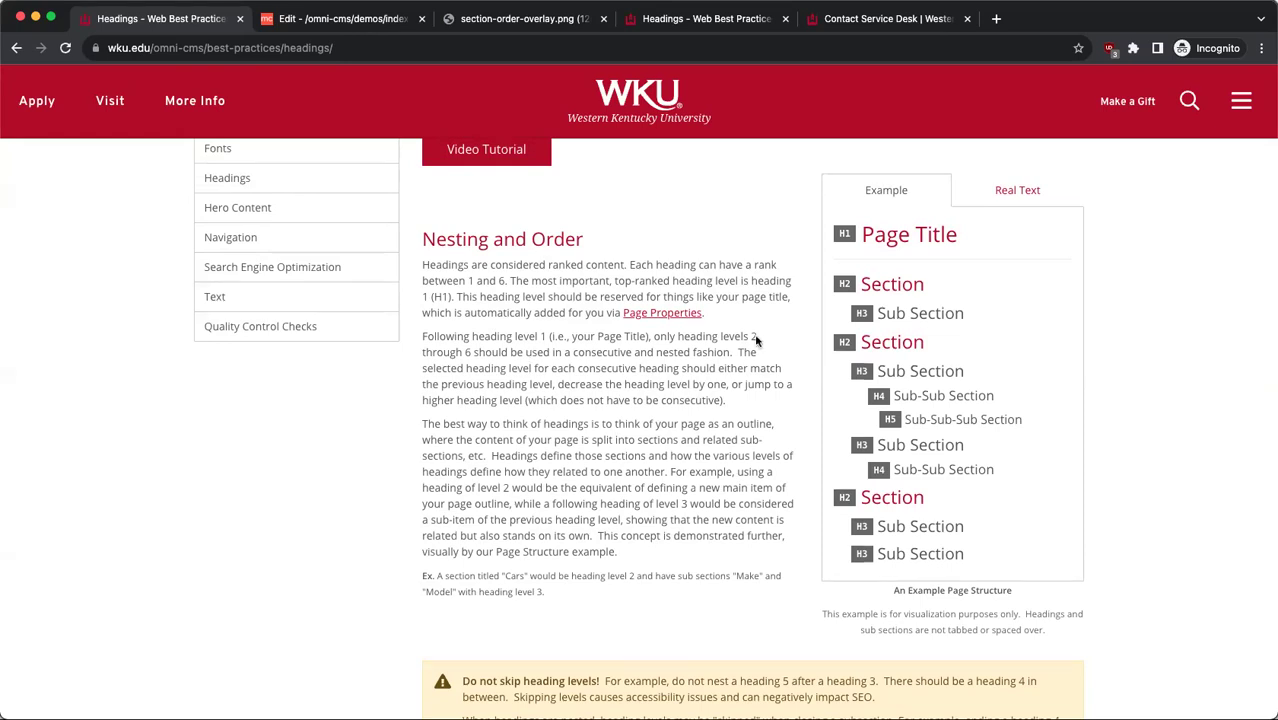
pyautogui.moveTo(956, 236); pyautogui.dragTo(860, 236)
pyautogui.click(987, 239)
pyautogui.scroll(5, 720, 240)
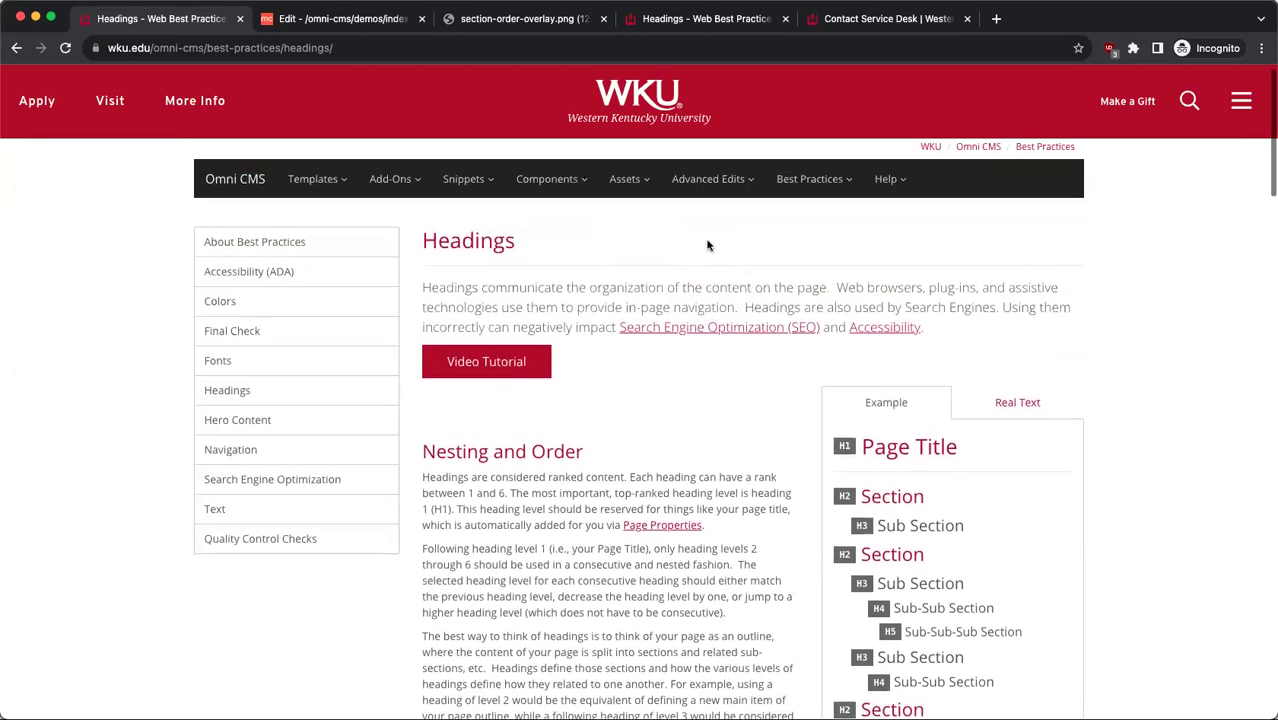
pyautogui.moveTo(520, 240); pyautogui.dragTo(422, 241)
pyautogui.scroll(1, 457, 242)
pyautogui.click(552, 246)
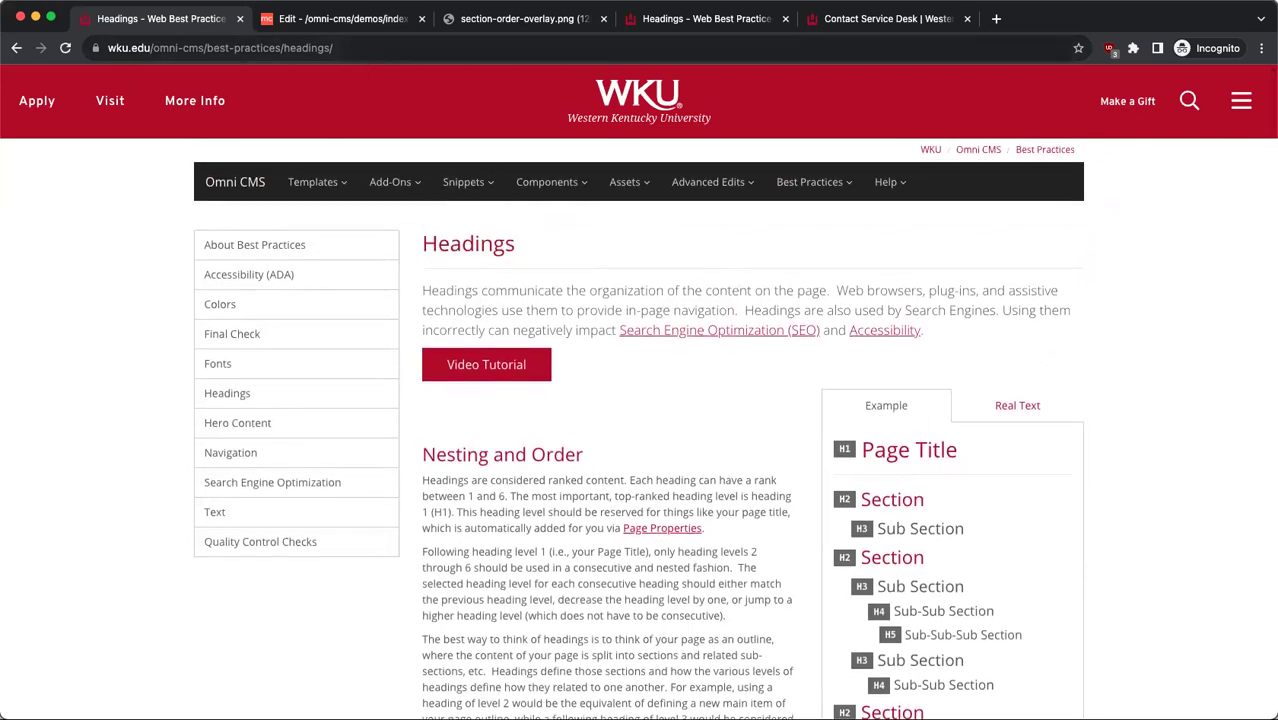
pyautogui.scroll(-4, 880, 510)
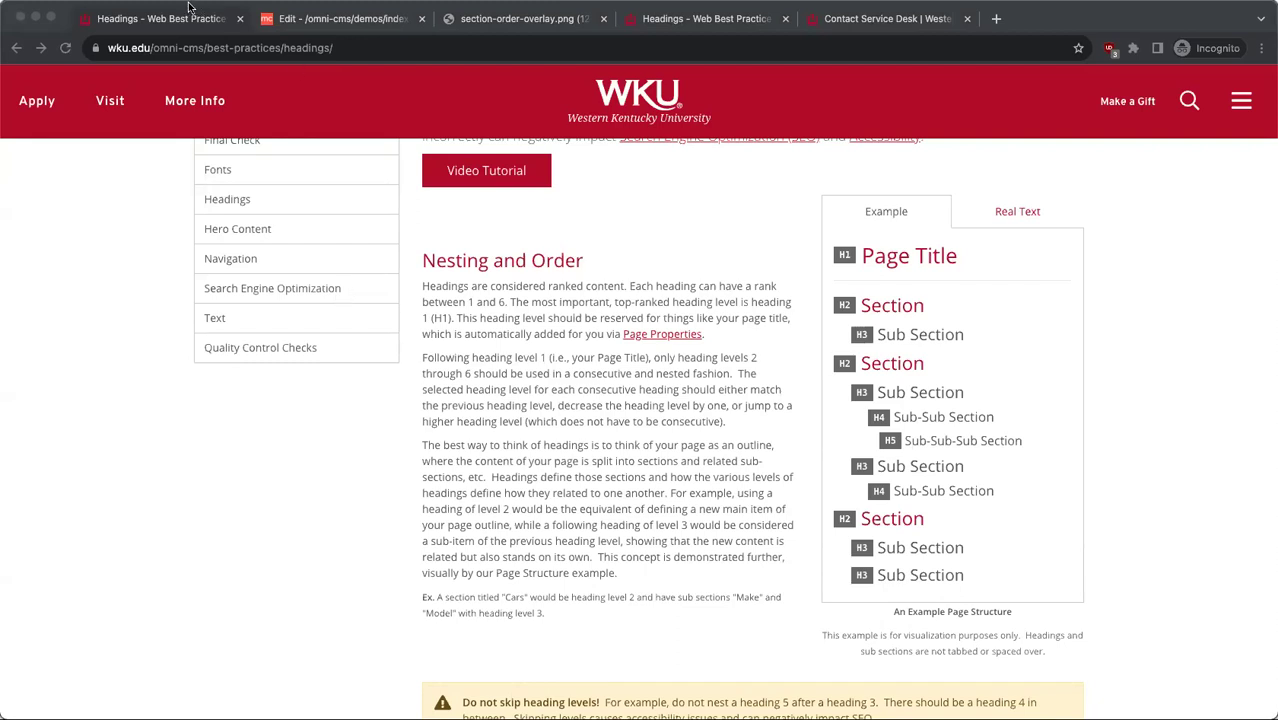
pyautogui.scroll(-5, 665, 403)
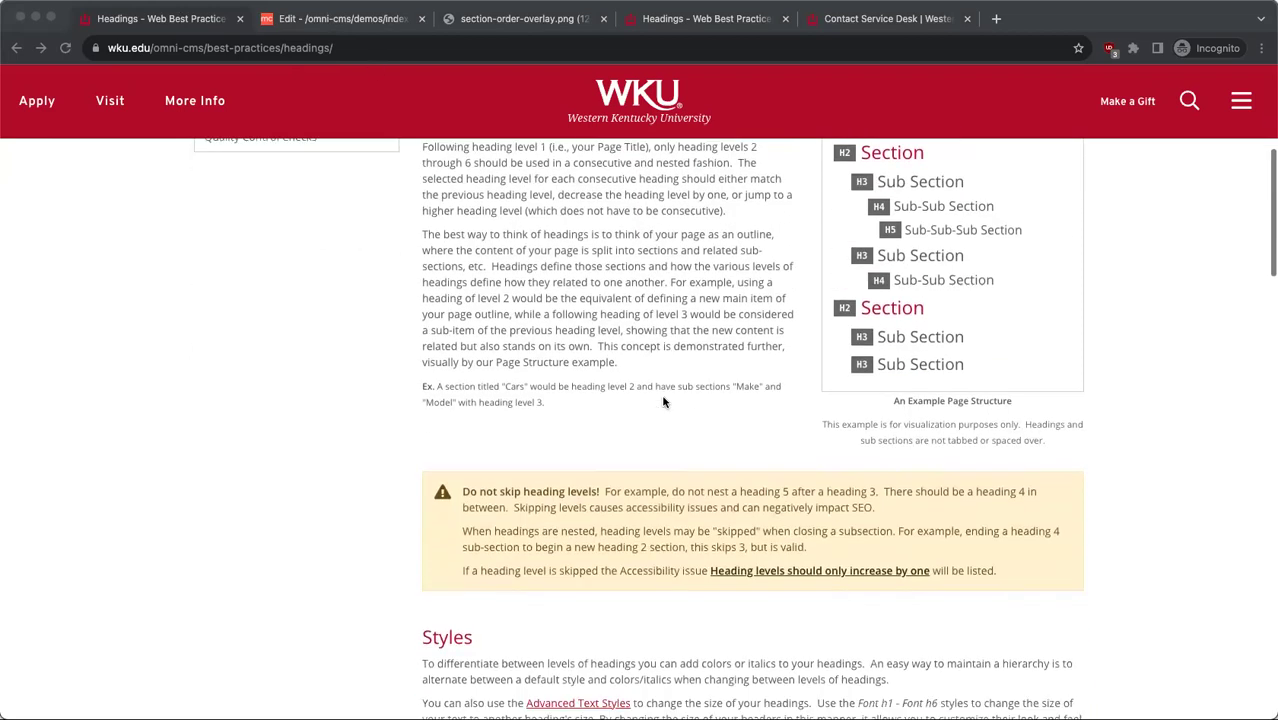
# Step: Save the demo page in Omni CMS and open the accessibility results from the publish Final Check
pyautogui.click(313, 22)
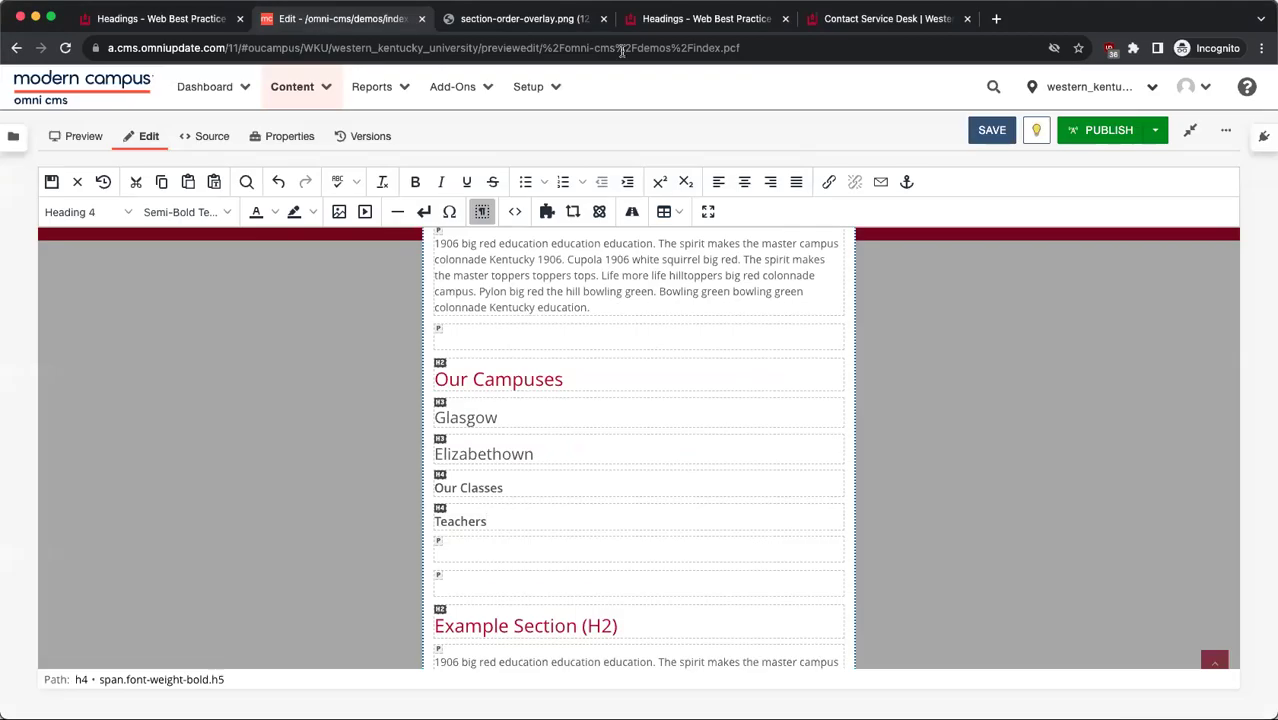
pyautogui.click(983, 132)
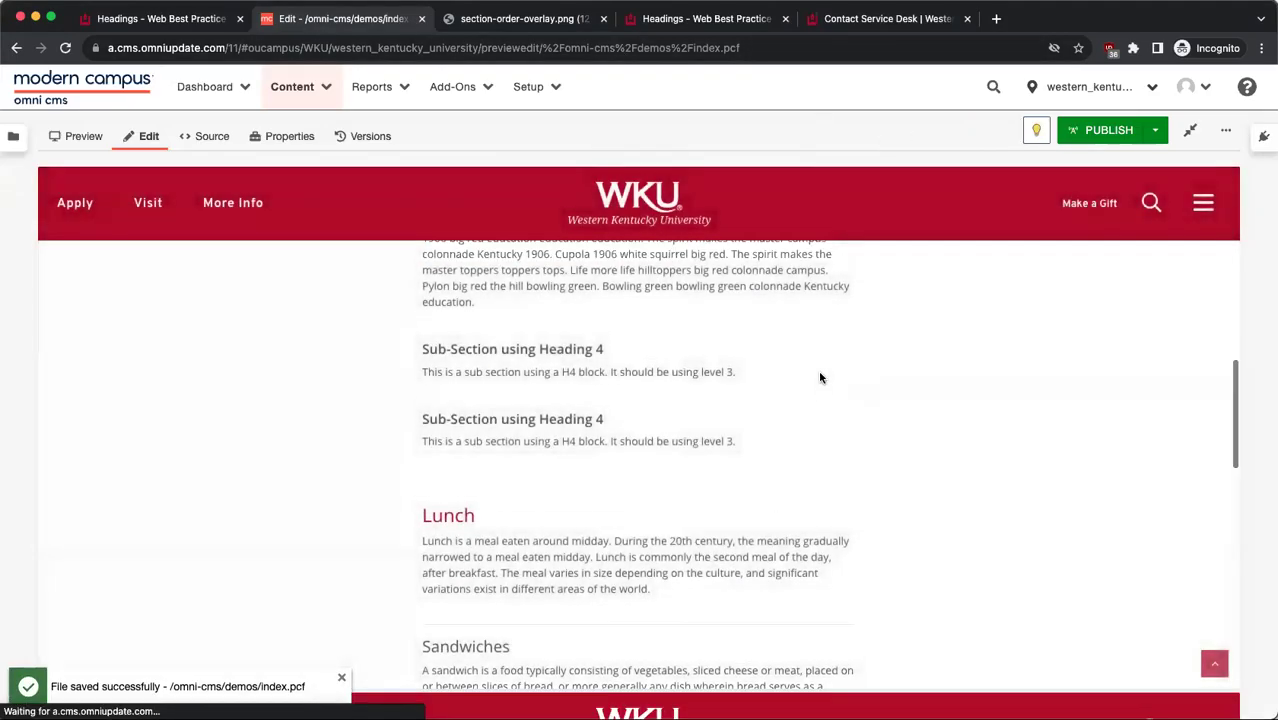
pyautogui.click(1097, 139)
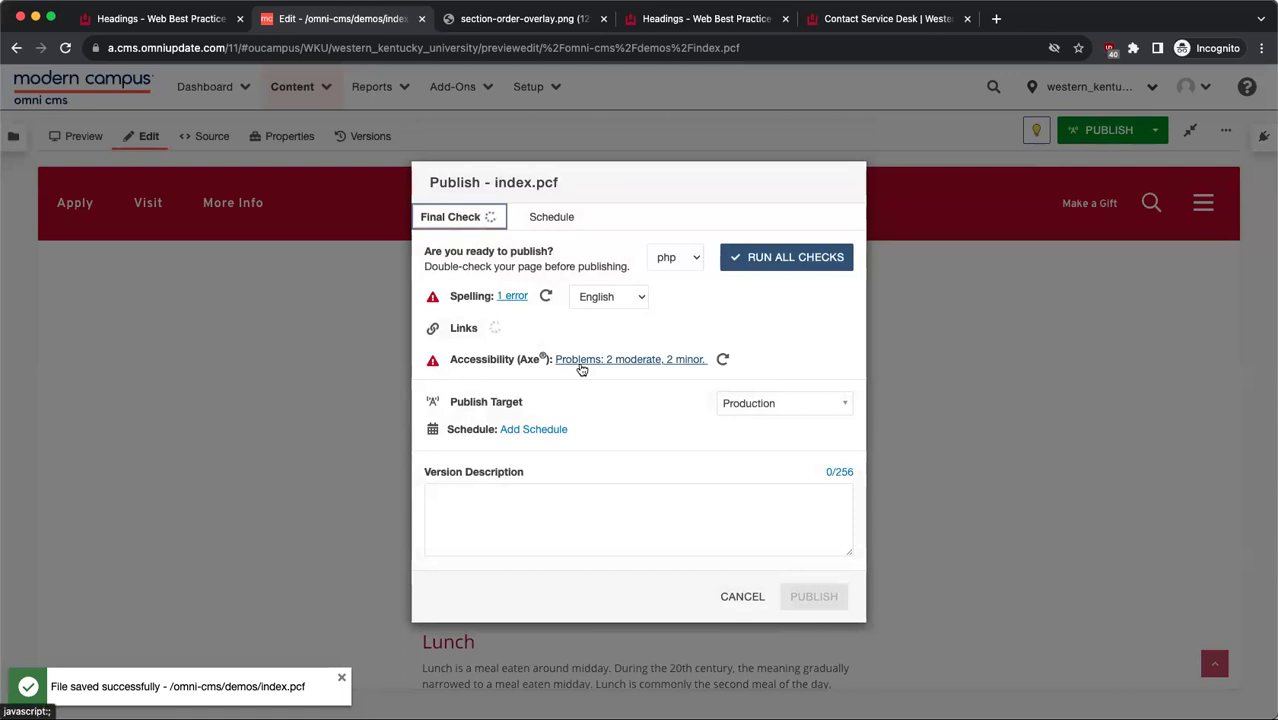
pyautogui.click(581, 369)
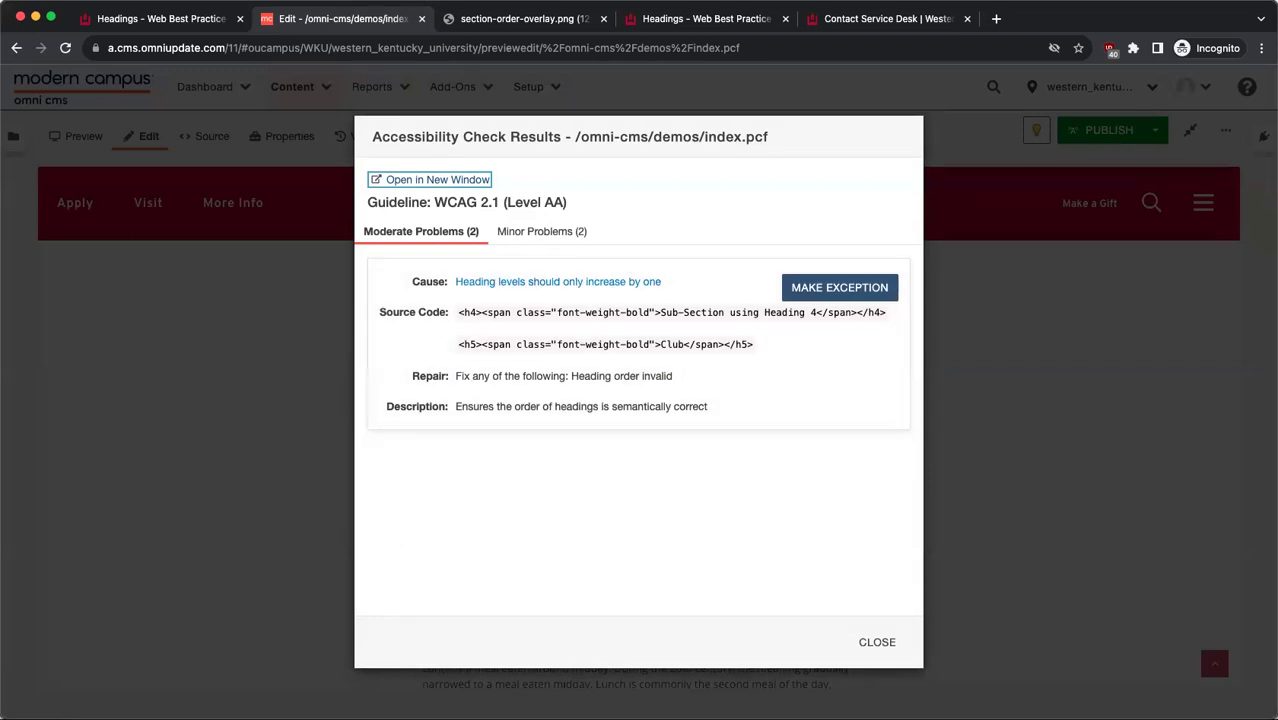
# Step: Compare the Real Text and Example page structures on the WKU Headings page, focusing on the return from H4 to H2
pyautogui.click(194, 19)
pyautogui.scroll(5, 705, 333)
pyautogui.scroll(1, 705, 333)
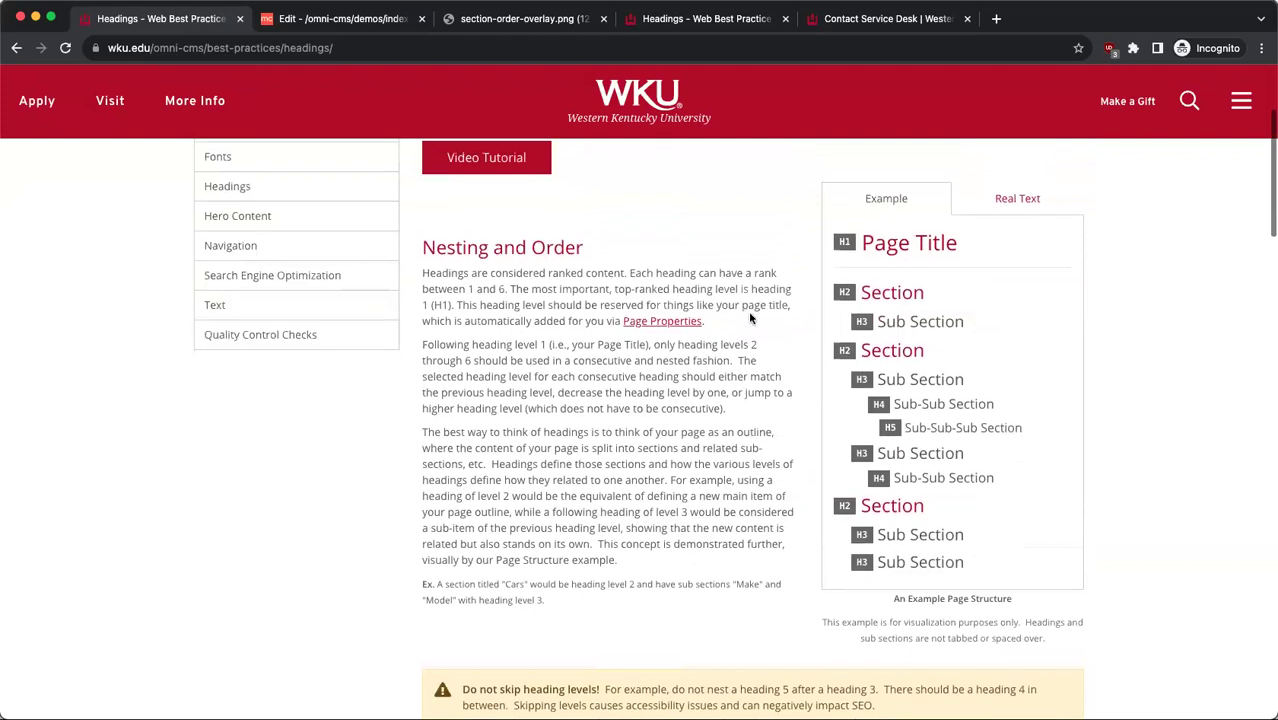
pyautogui.click(993, 202)
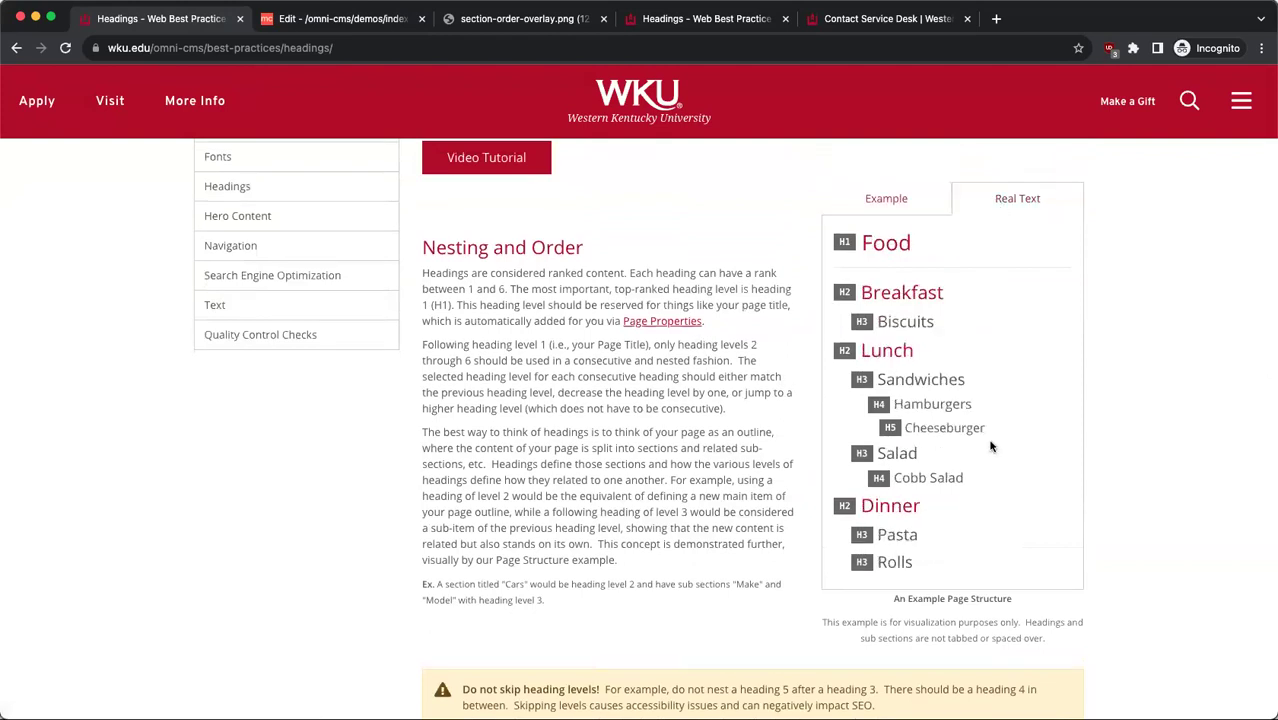
pyautogui.scroll(-1, 980, 450)
pyautogui.moveTo(976, 458); pyautogui.dragTo(856, 481)
pyautogui.scroll(1, 893, 455)
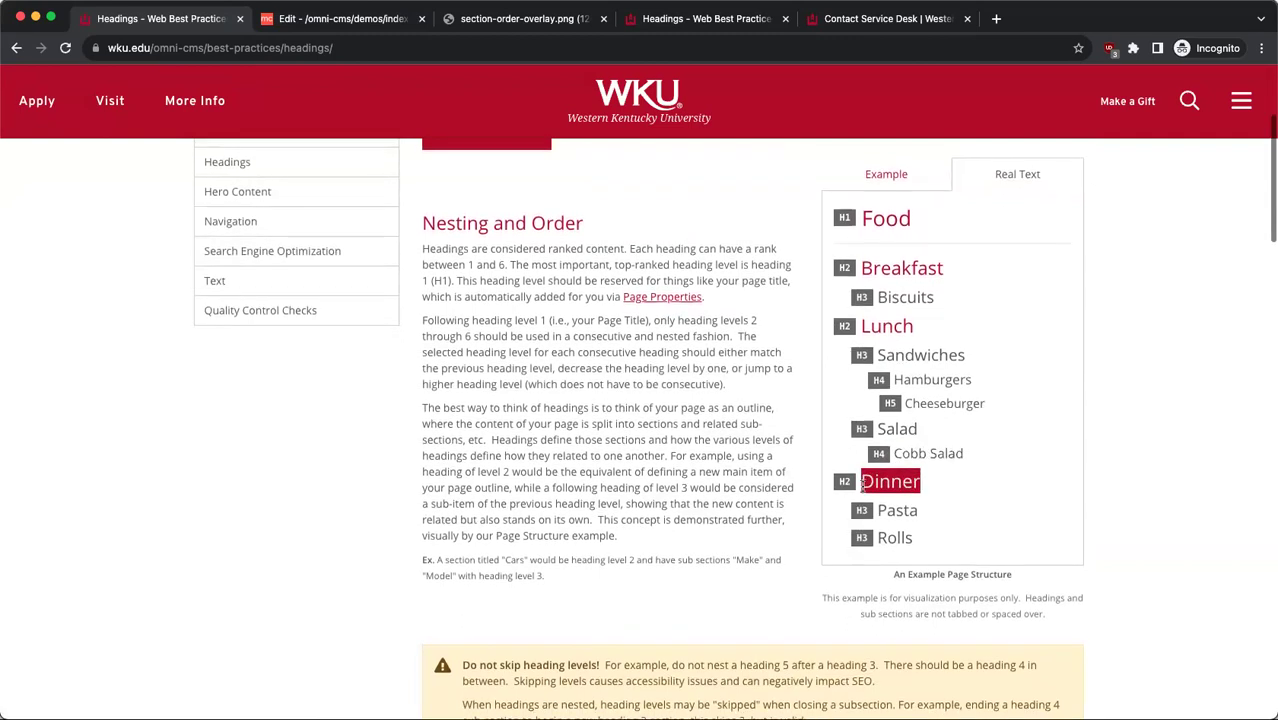
pyautogui.click(988, 457)
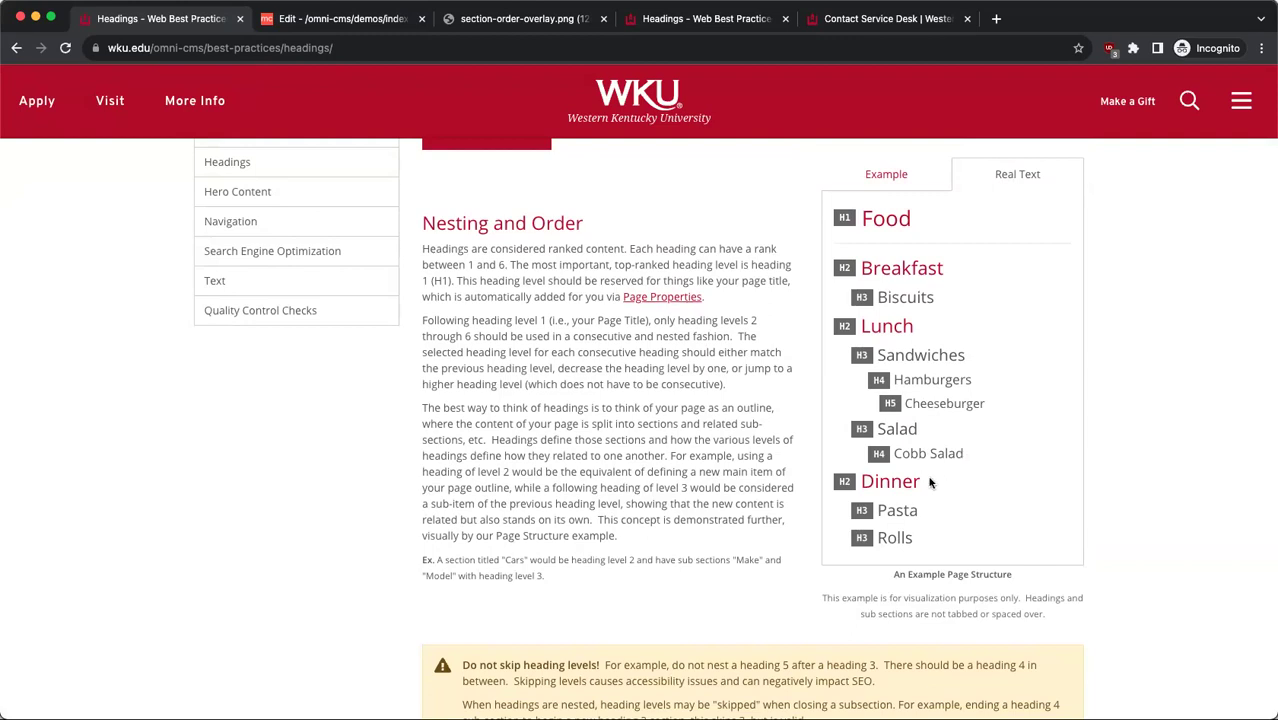
pyautogui.moveTo(972, 457); pyautogui.dragTo(890, 452)
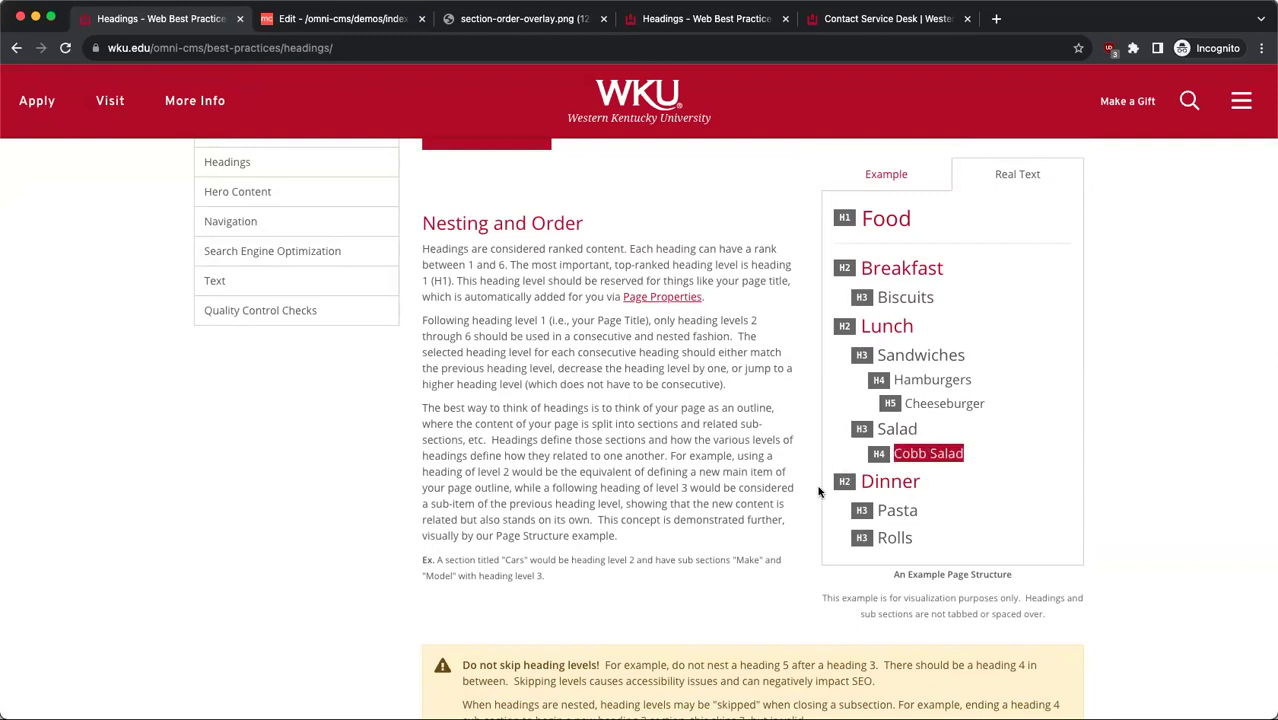
pyautogui.click(855, 481)
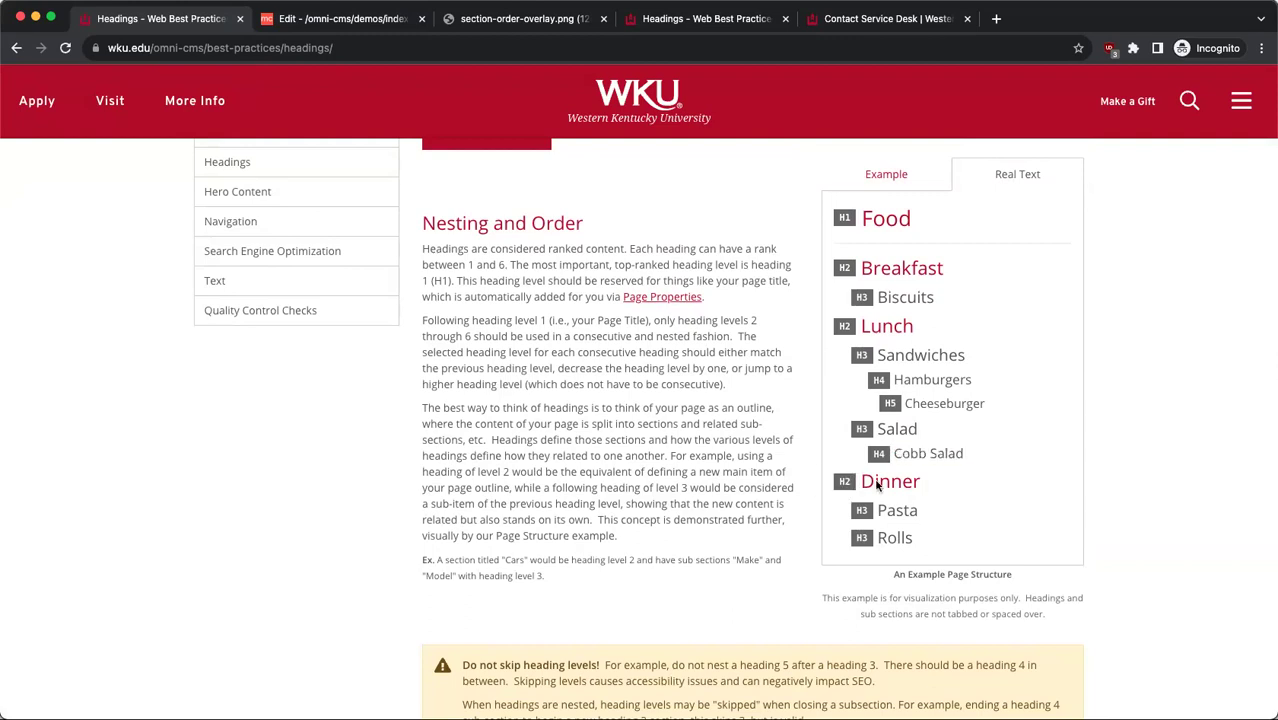
pyautogui.click(901, 190)
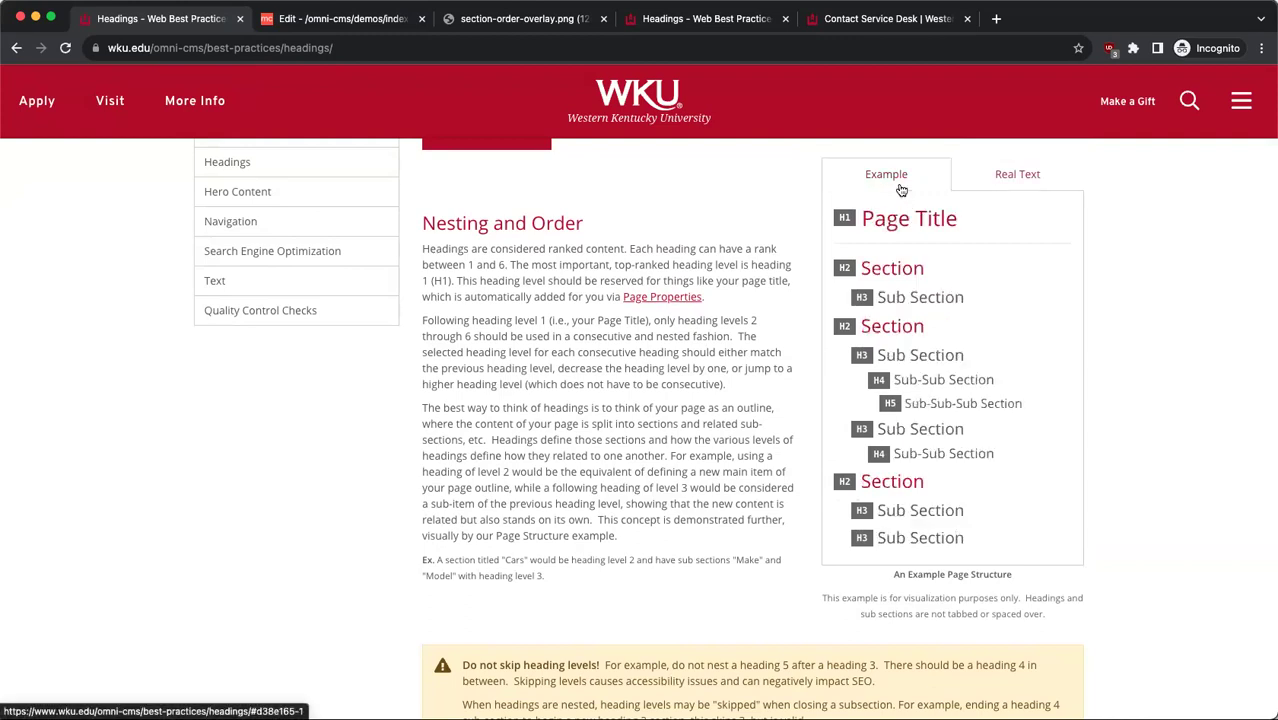
pyautogui.moveTo(995, 453); pyautogui.dragTo(862, 481)
pyautogui.click(1029, 483)
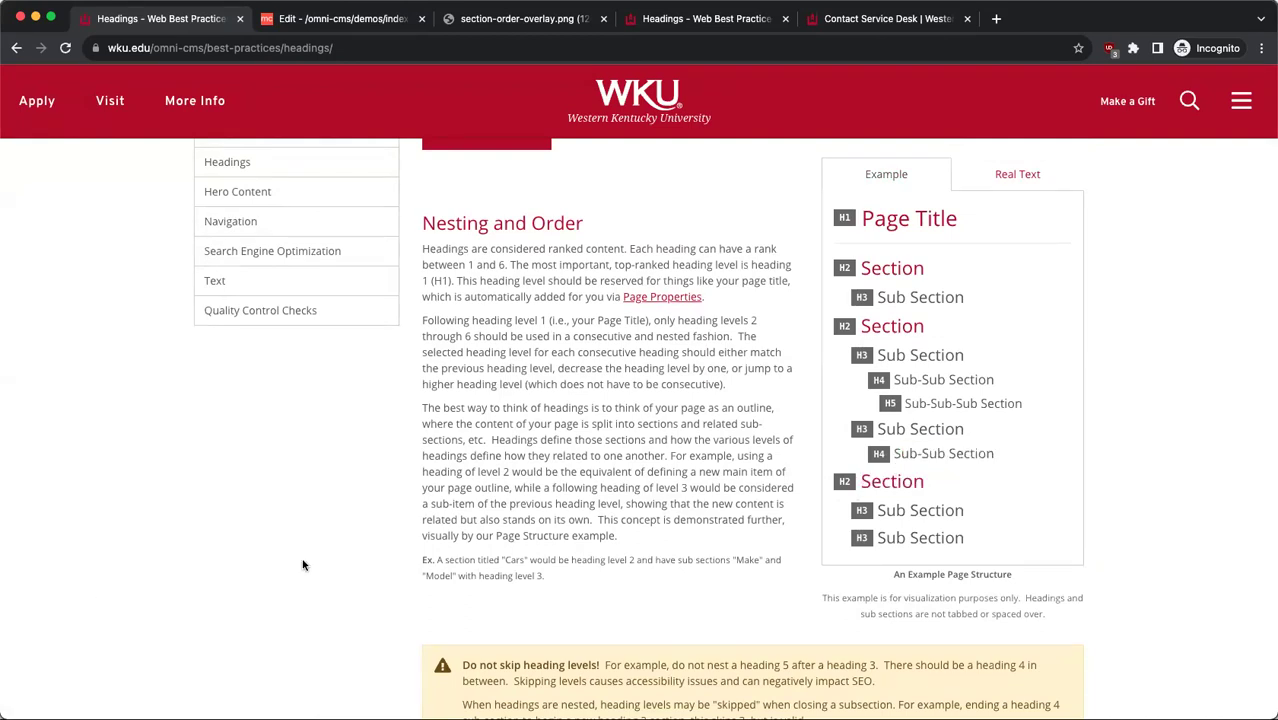
# Step: Copy the heading text "Sub-Section using Heading 4" from the source code in the Omni CMS accessibility results
pyautogui.click(335, 20)
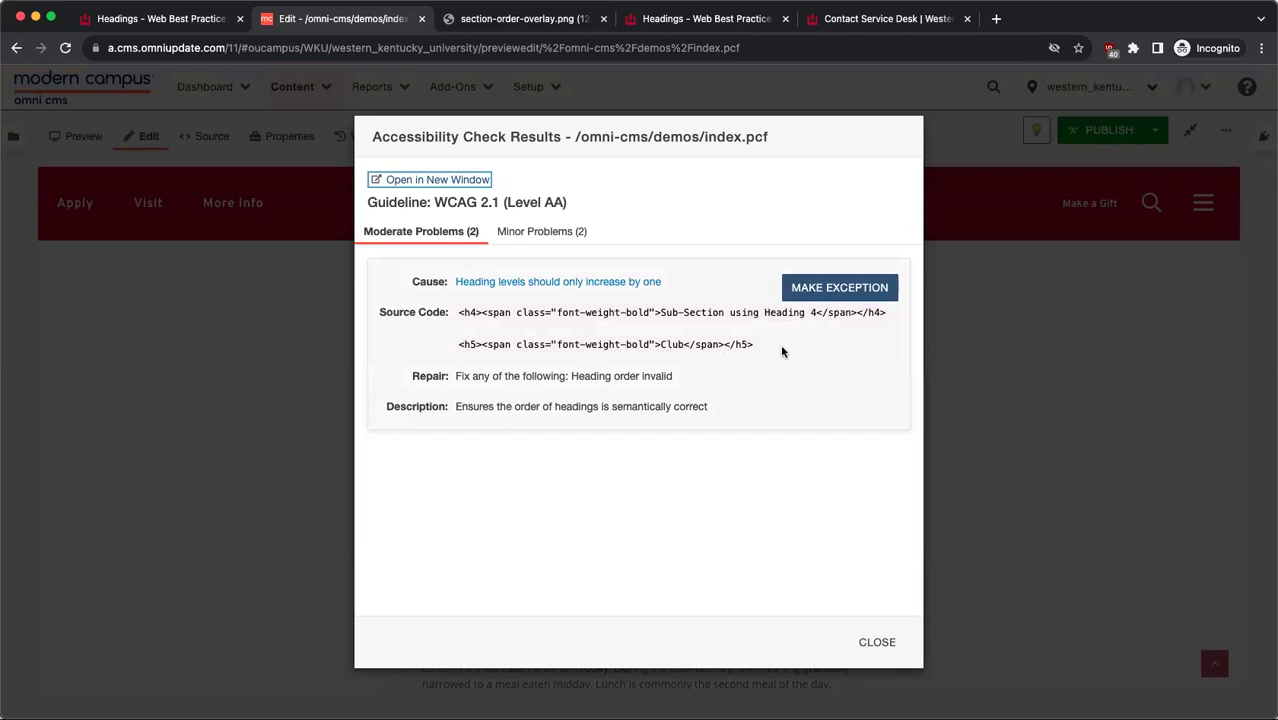
pyautogui.click(373, 314)
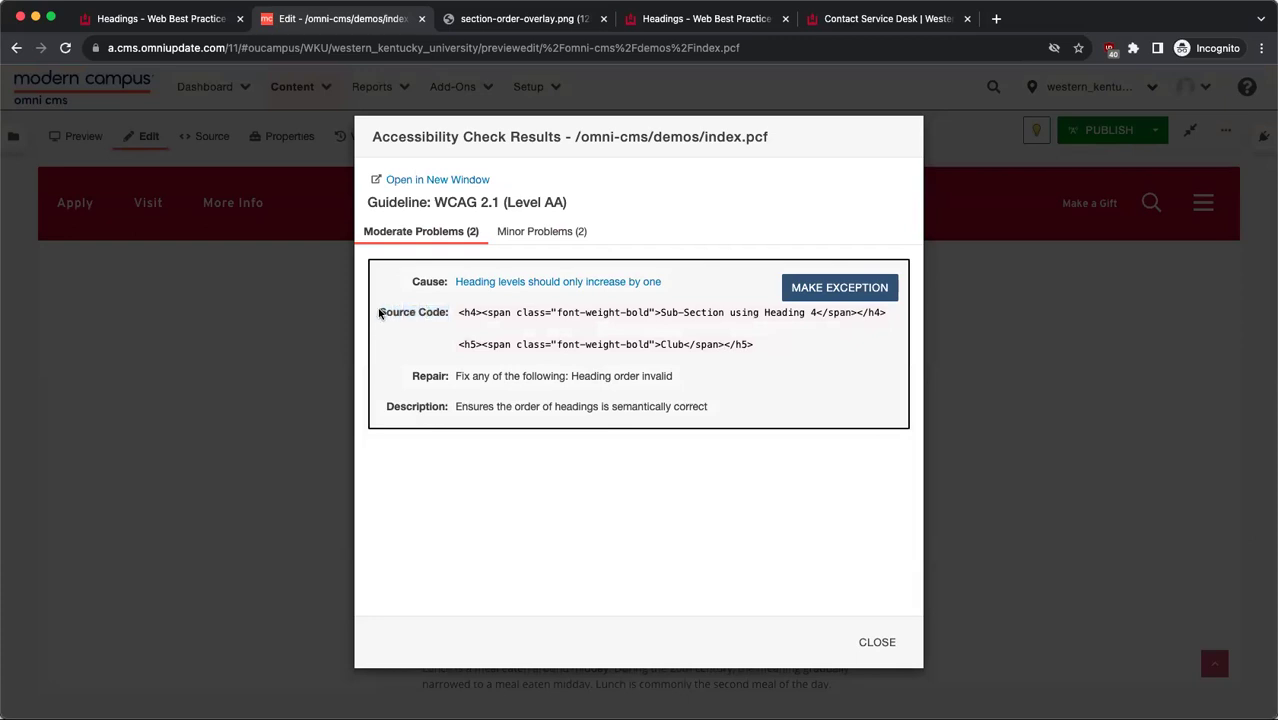
pyautogui.tripleClick(382, 314)
pyautogui.click(813, 316)
pyautogui.moveTo(815, 312); pyautogui.dragTo(658, 314)
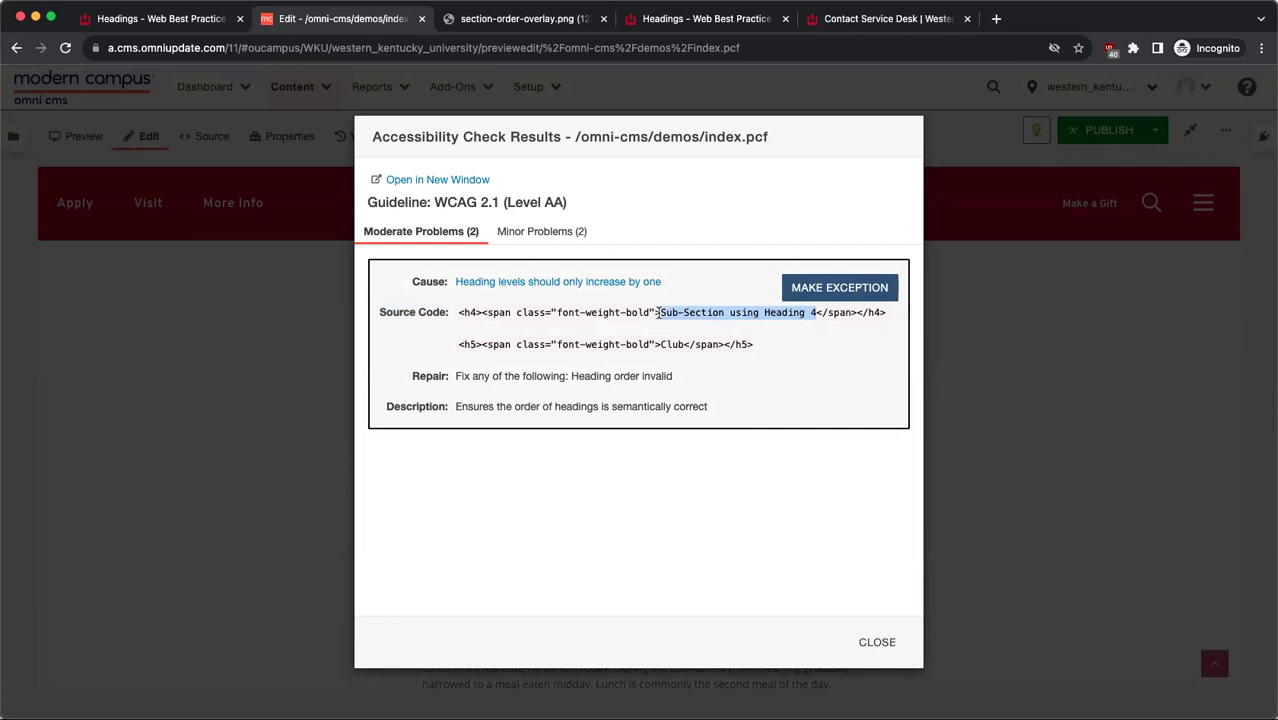
pyautogui.rightClick(686, 308)
pyautogui.click(720, 343)
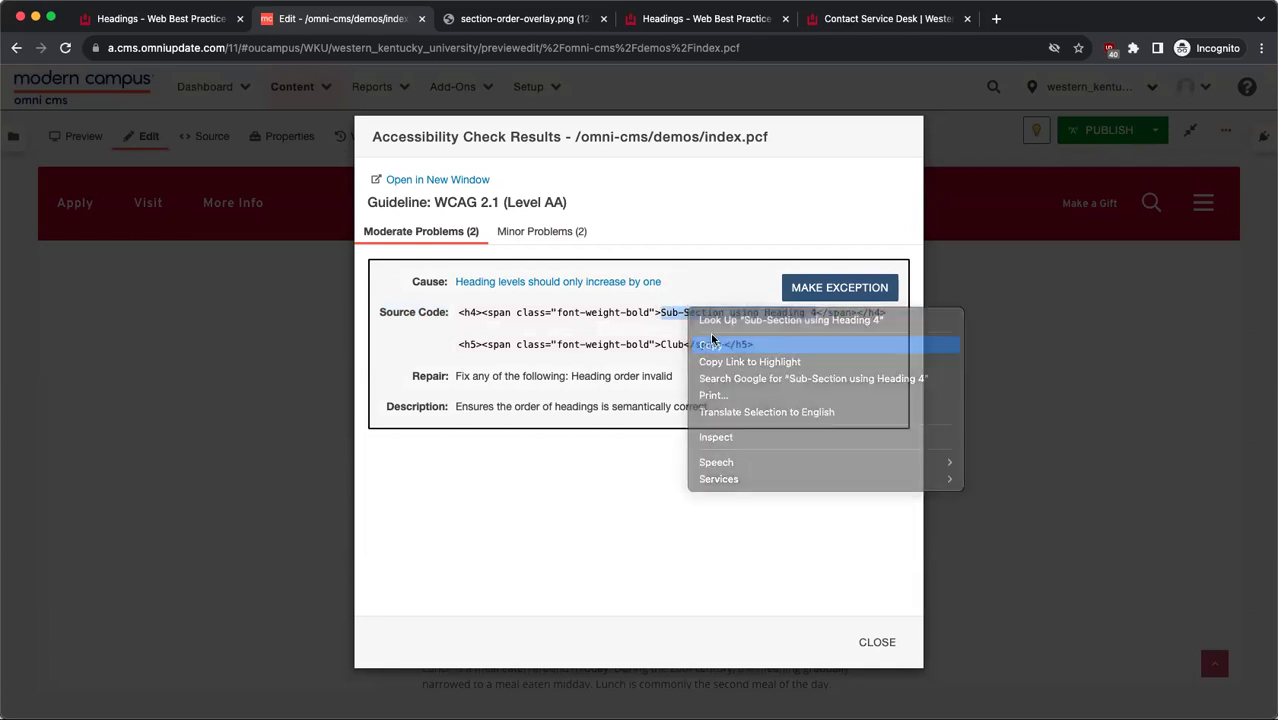
pyautogui.click(734, 486)
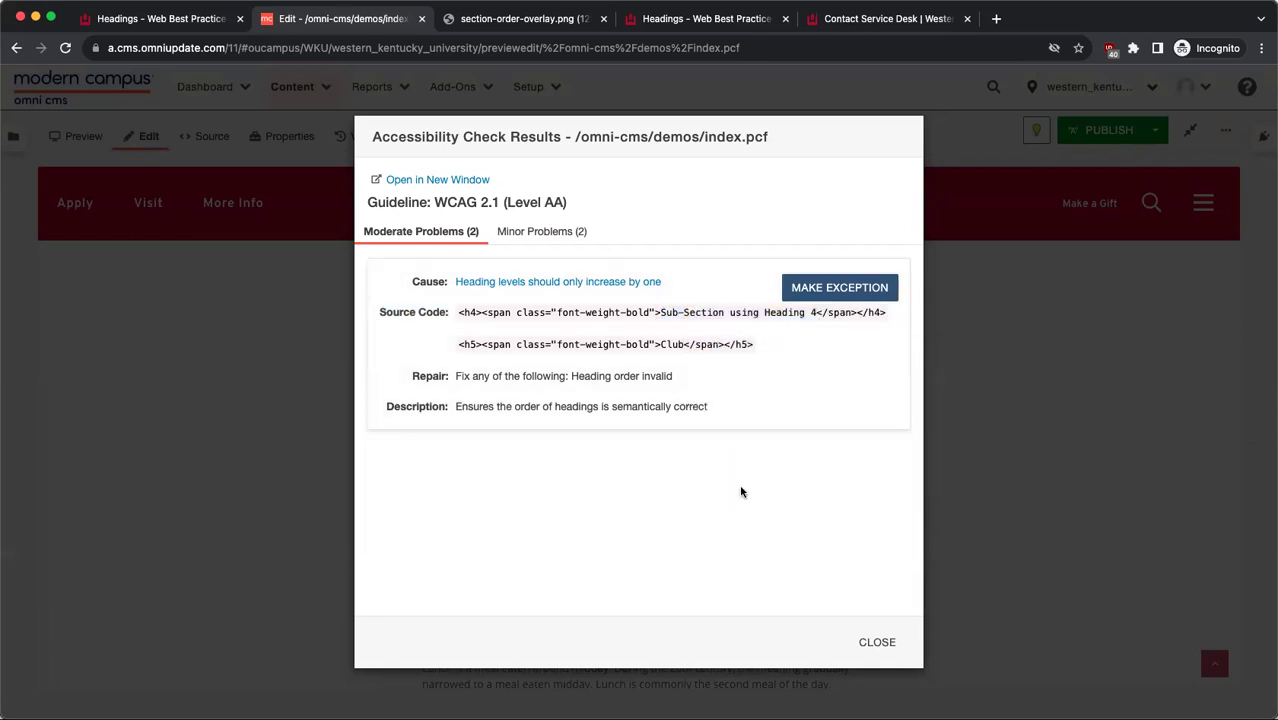
# Step: Close the accessibility results, cancel publishing, and reopen the main content for editing with block outlines shown
pyautogui.click(875, 640)
pyautogui.click(740, 594)
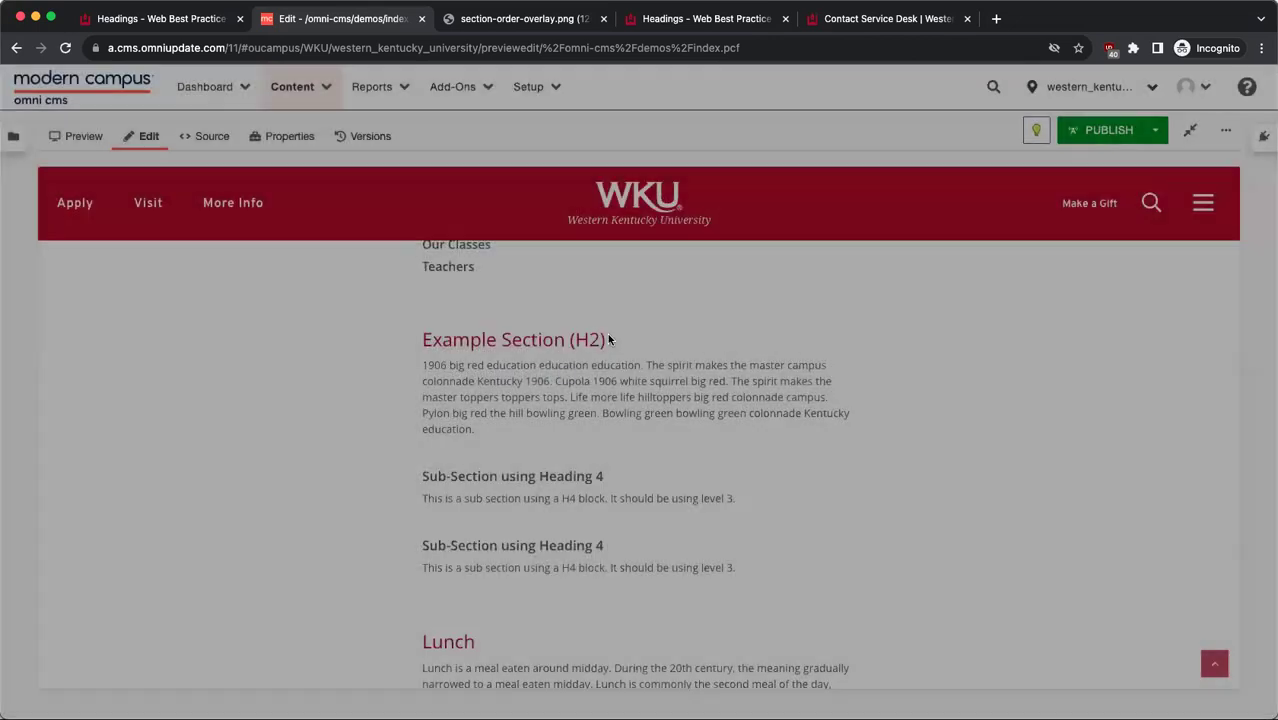
pyautogui.scroll(10, 513, 294)
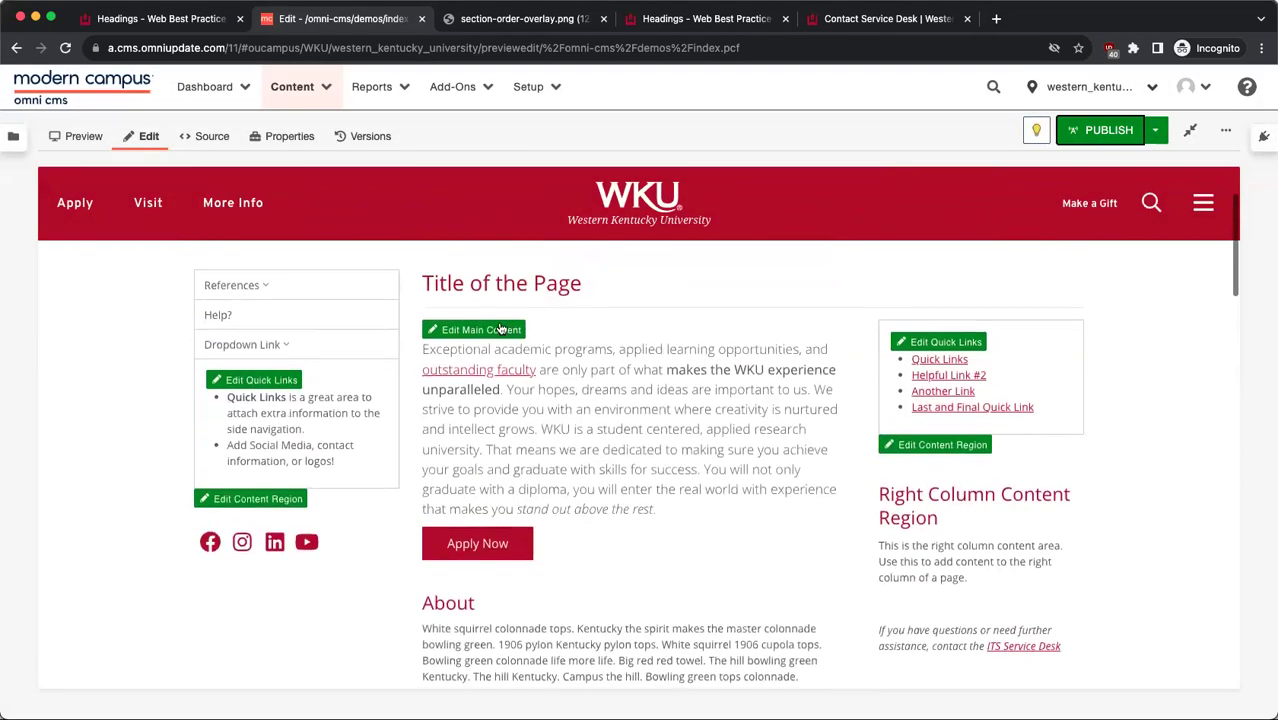
pyautogui.click(501, 329)
pyautogui.scroll(2, 505, 335)
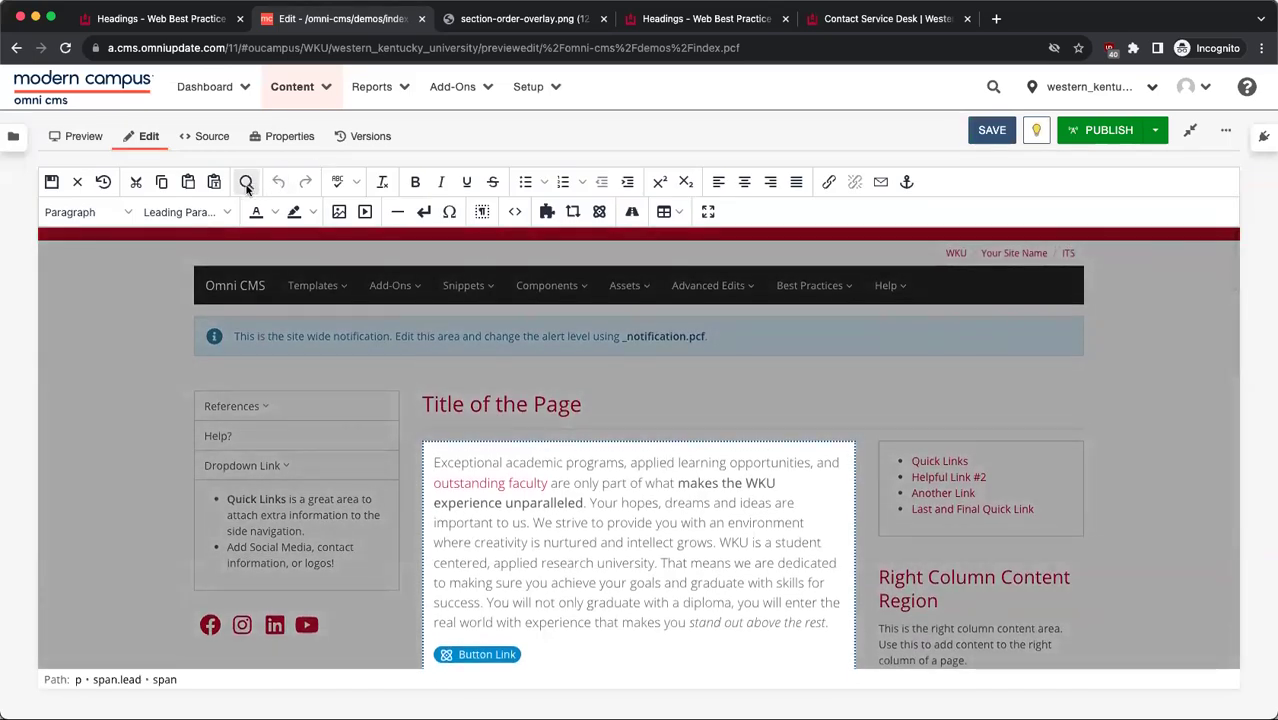
pyautogui.click(481, 214)
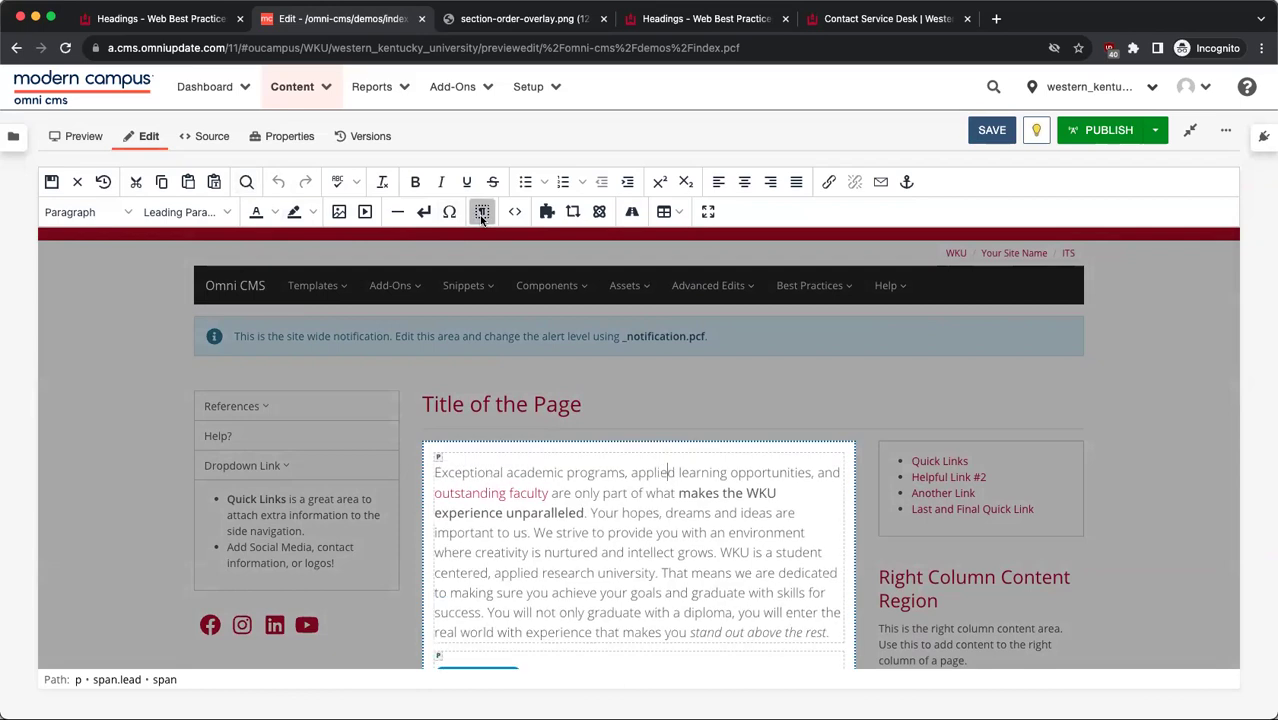
# Step: Find the text "Sub-Section using Heading 4" in the main content and close Find and Replace once it is located
pyautogui.click(246, 182)
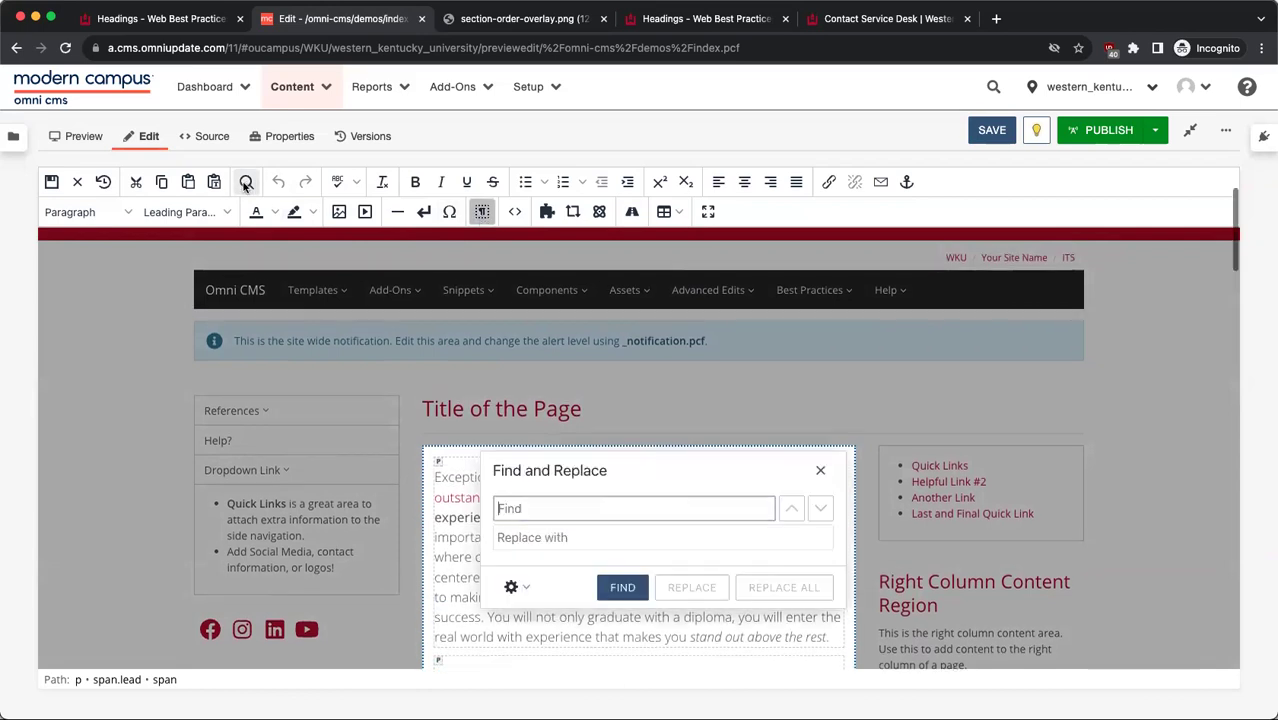
pyautogui.moveTo(532, 470); pyautogui.dragTo(491, 300)
pyautogui.hotkey('ctrl', 'v')
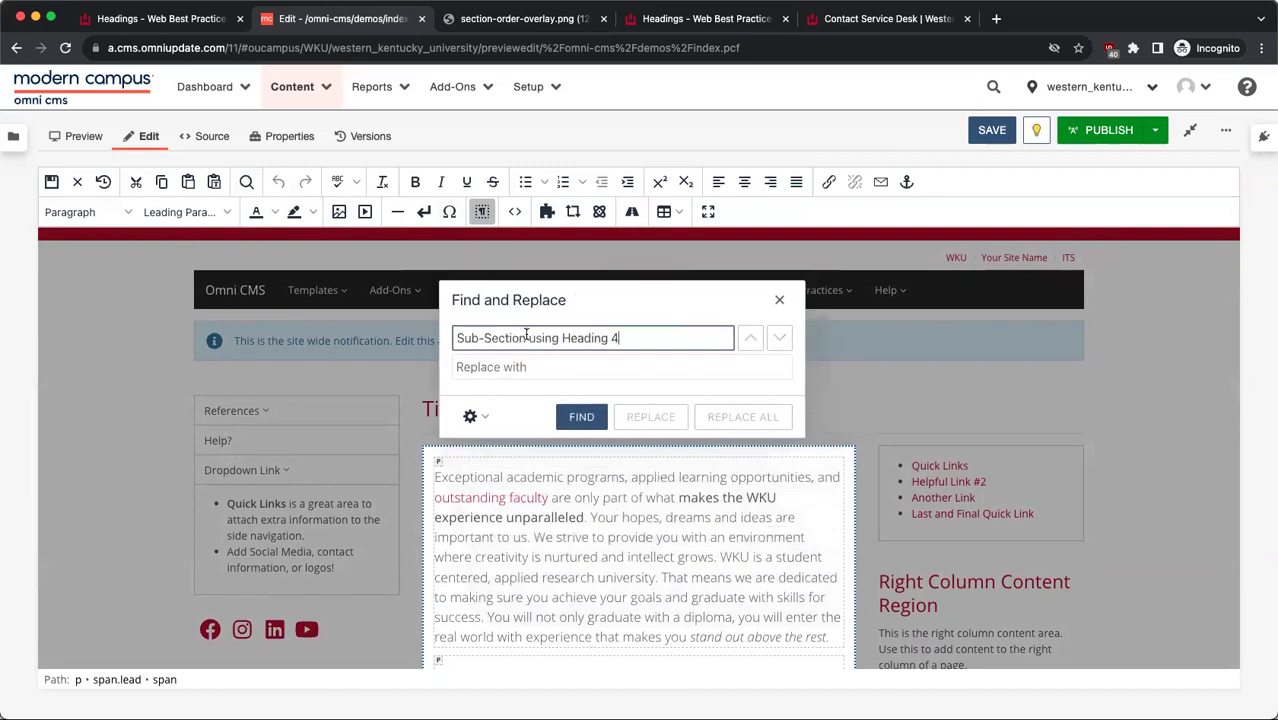
pyautogui.click(581, 416)
pyautogui.click(650, 578)
pyautogui.click(656, 571)
pyautogui.scroll(-2, 673, 603)
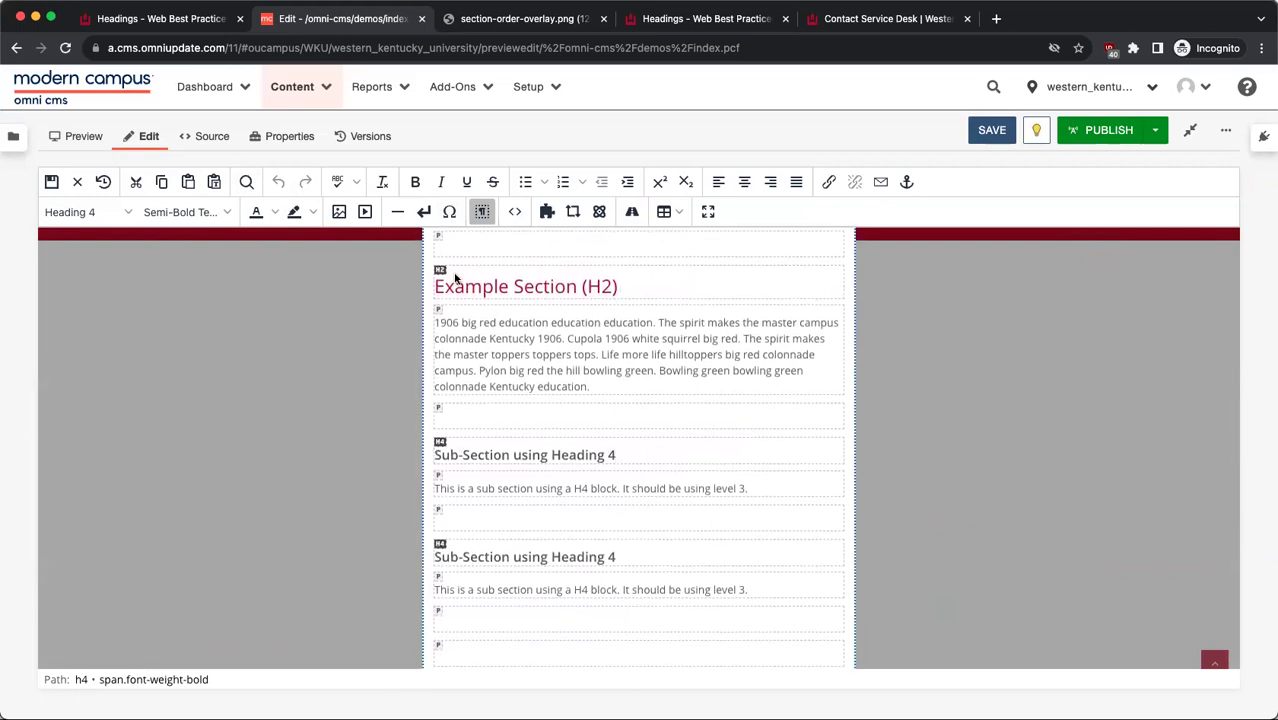
# Step: Change both H4 sub-section headings under "Example Section (H2)" to Heading 3 and reword each to "Sub-Section using Heading 3"
pyautogui.click(88, 214)
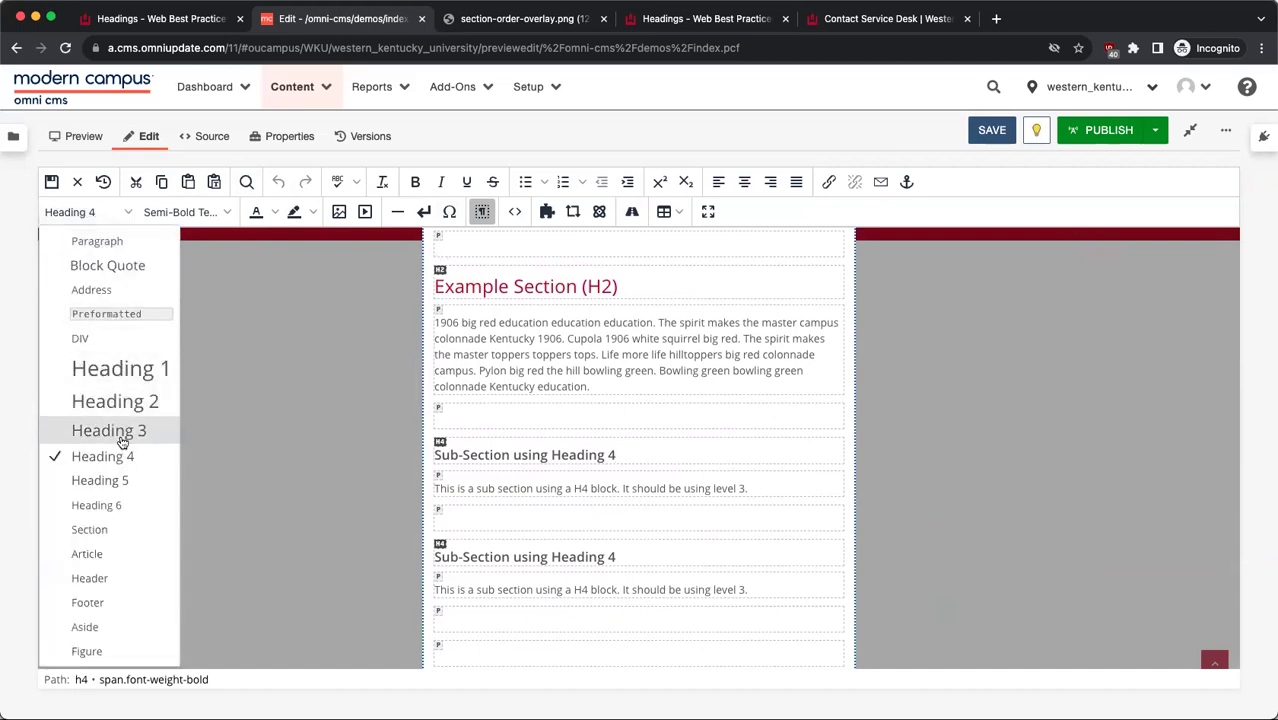
pyautogui.click(122, 442)
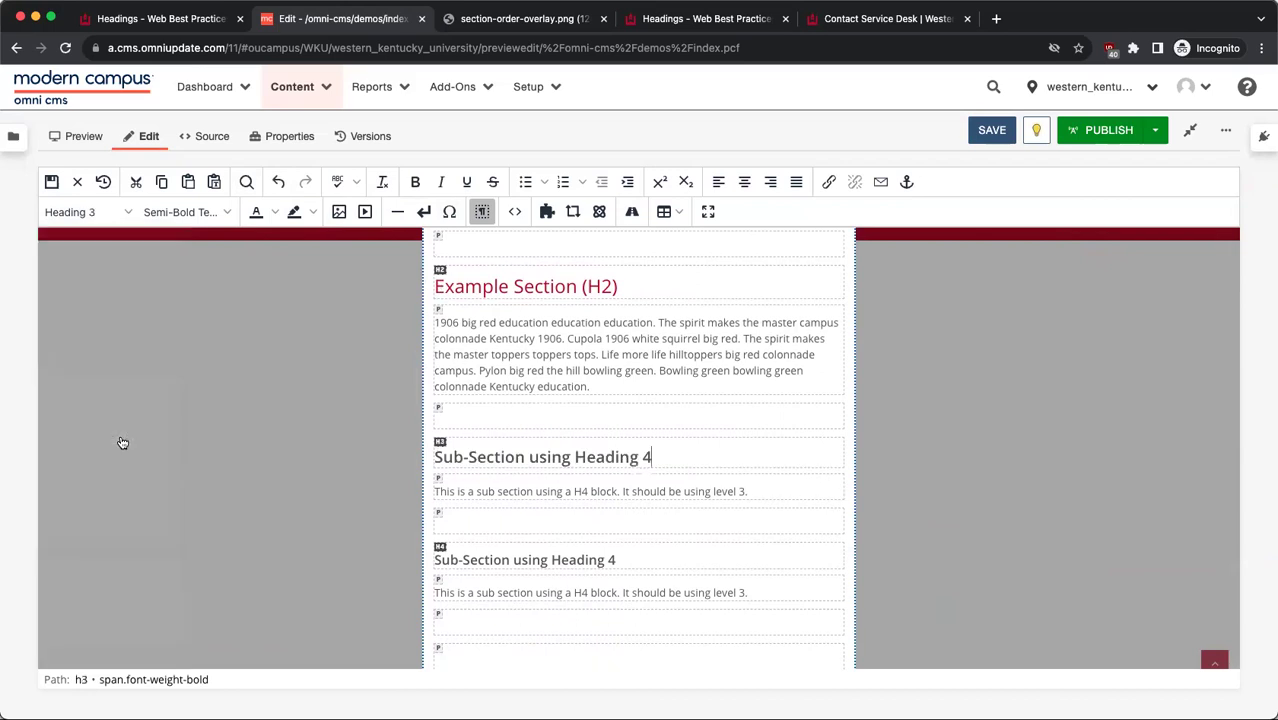
pyautogui.press('BackSpace')
pyautogui.write('3')
pyautogui.click(100, 212)
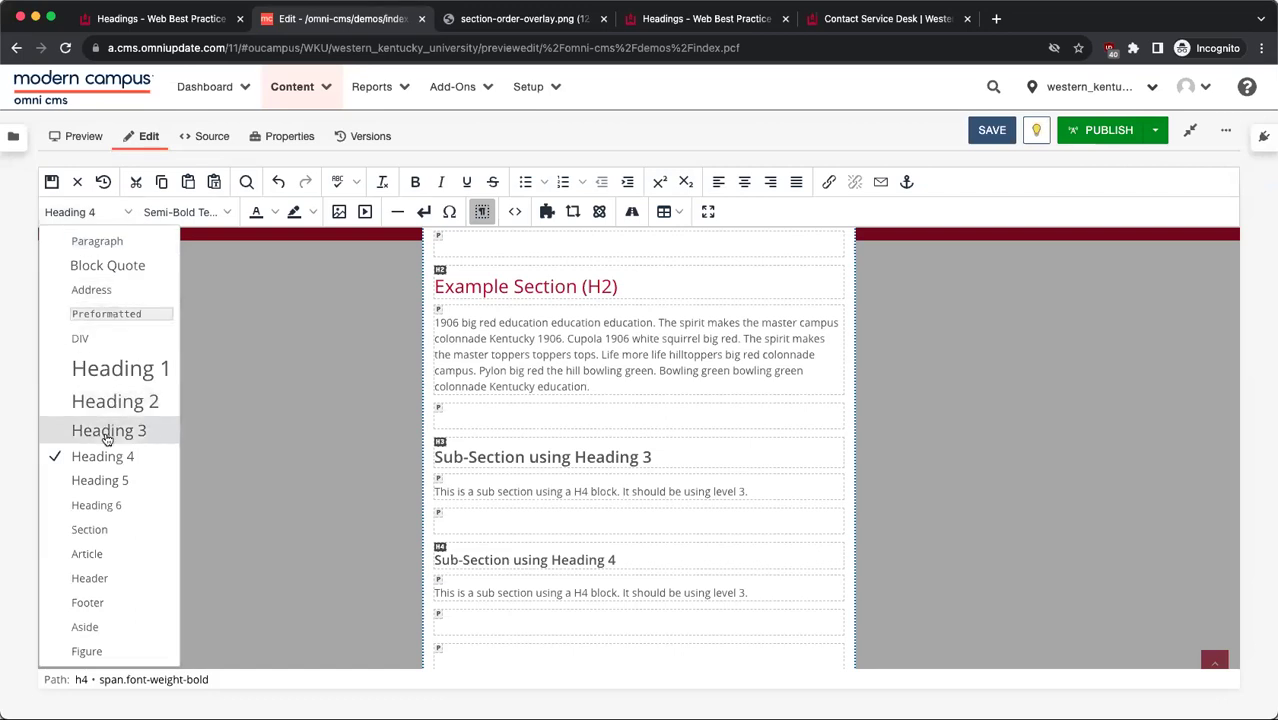
pyautogui.click(108, 432)
pyautogui.press('BackSpace')
pyautogui.write('3')
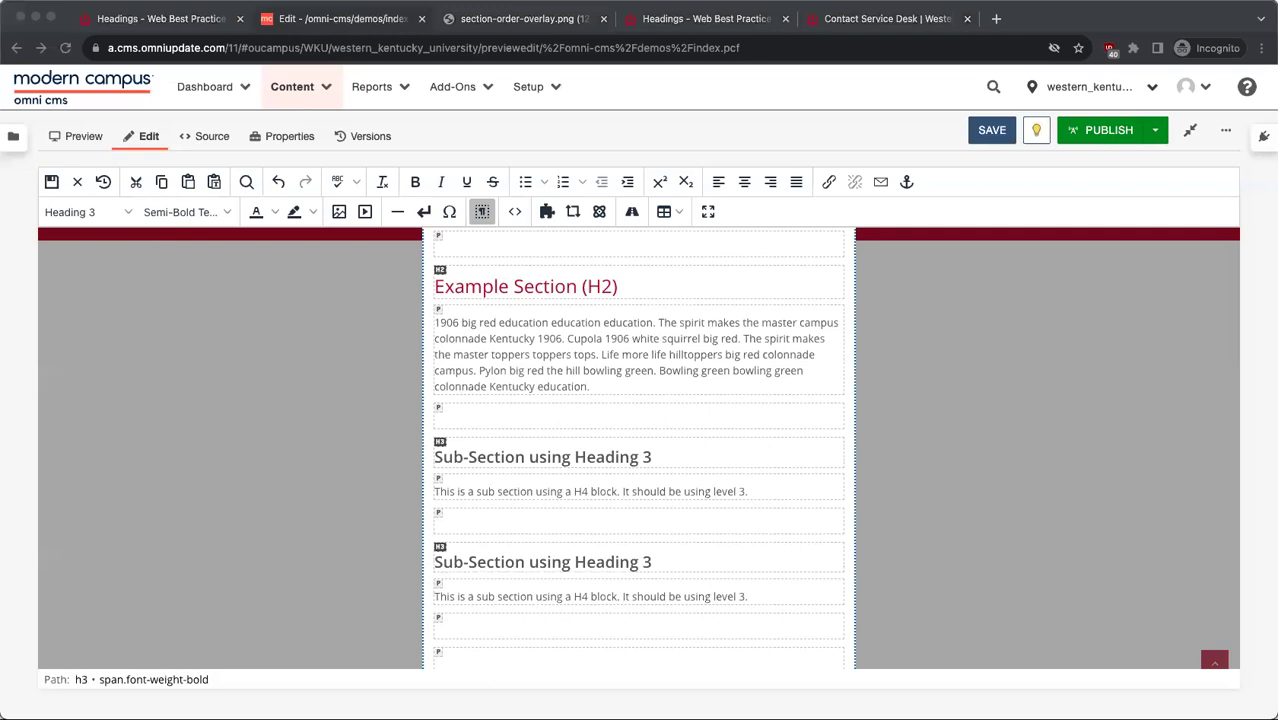
# Step: Clear the semi-bold text formatting from both "Sub-Section using Heading 3" headings
pyautogui.click(665, 456)
pyautogui.moveTo(662, 454); pyautogui.dragTo(430, 445)
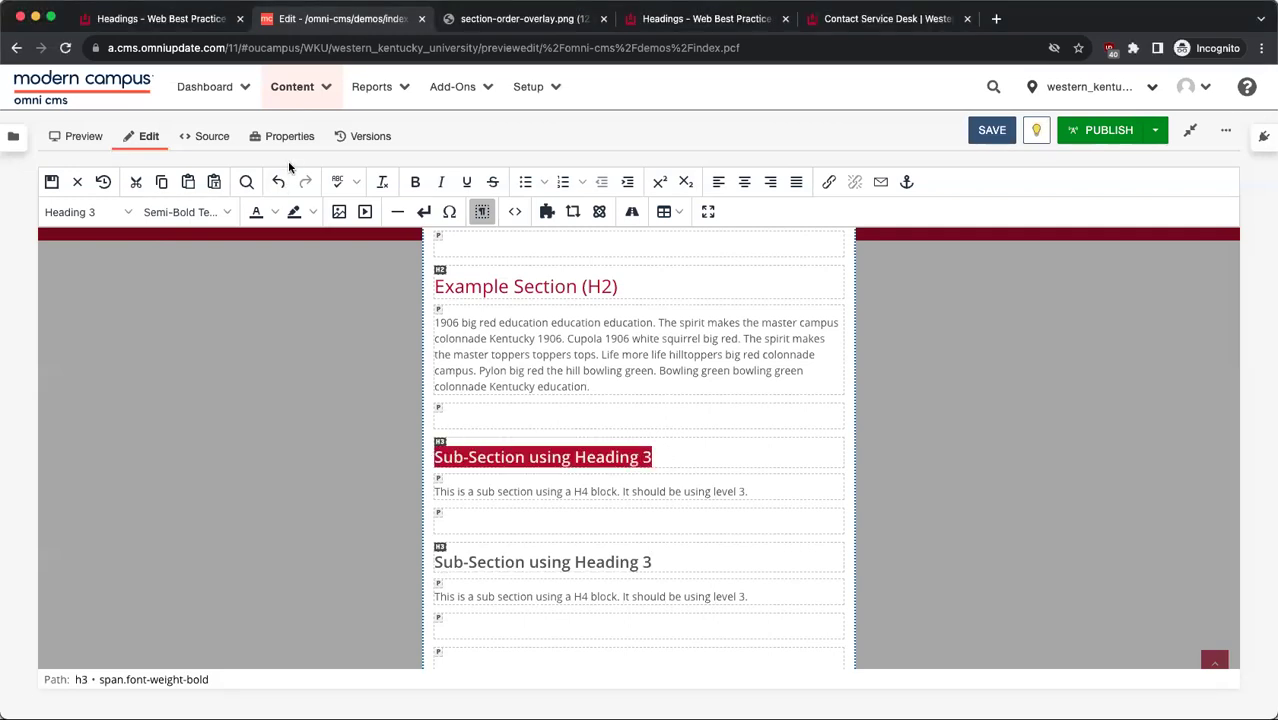
pyautogui.click(382, 181)
pyautogui.moveTo(665, 560); pyautogui.dragTo(430, 558)
pyautogui.click(382, 181)
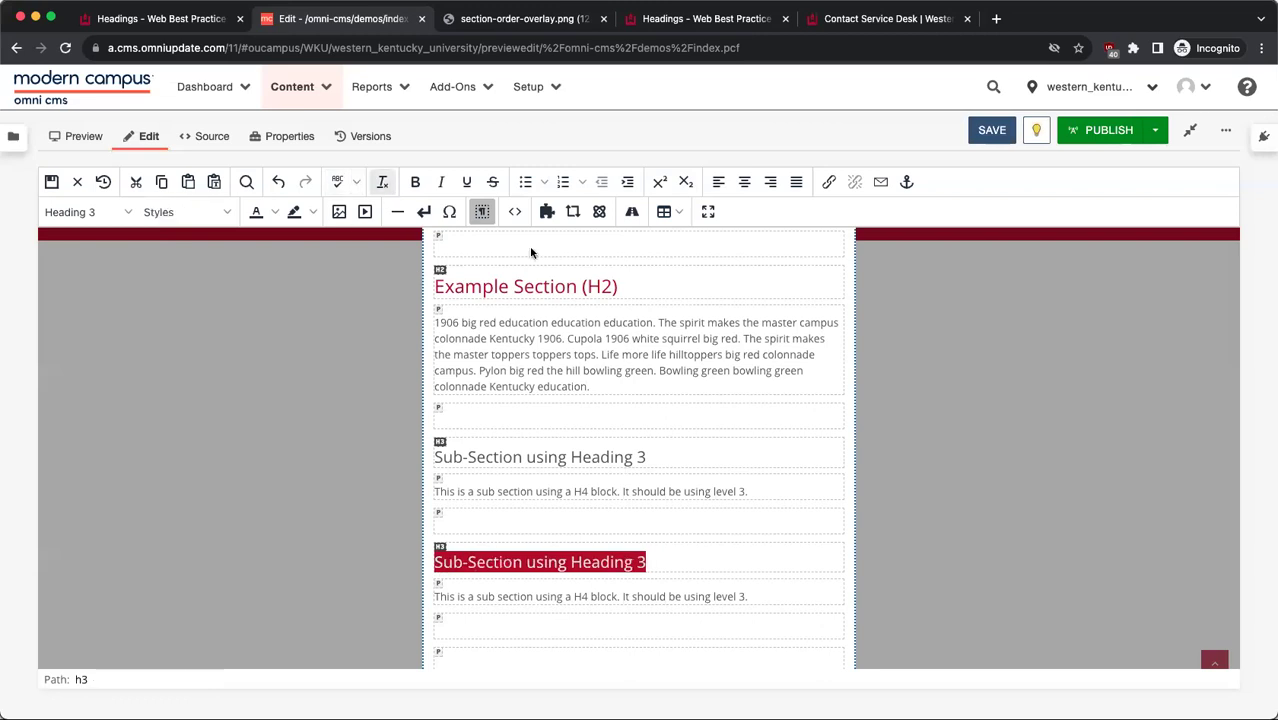
# Step: Save the corrected main content of the demo page
pyautogui.click(699, 379)
pyautogui.press('super+s')
pyautogui.click(988, 131)
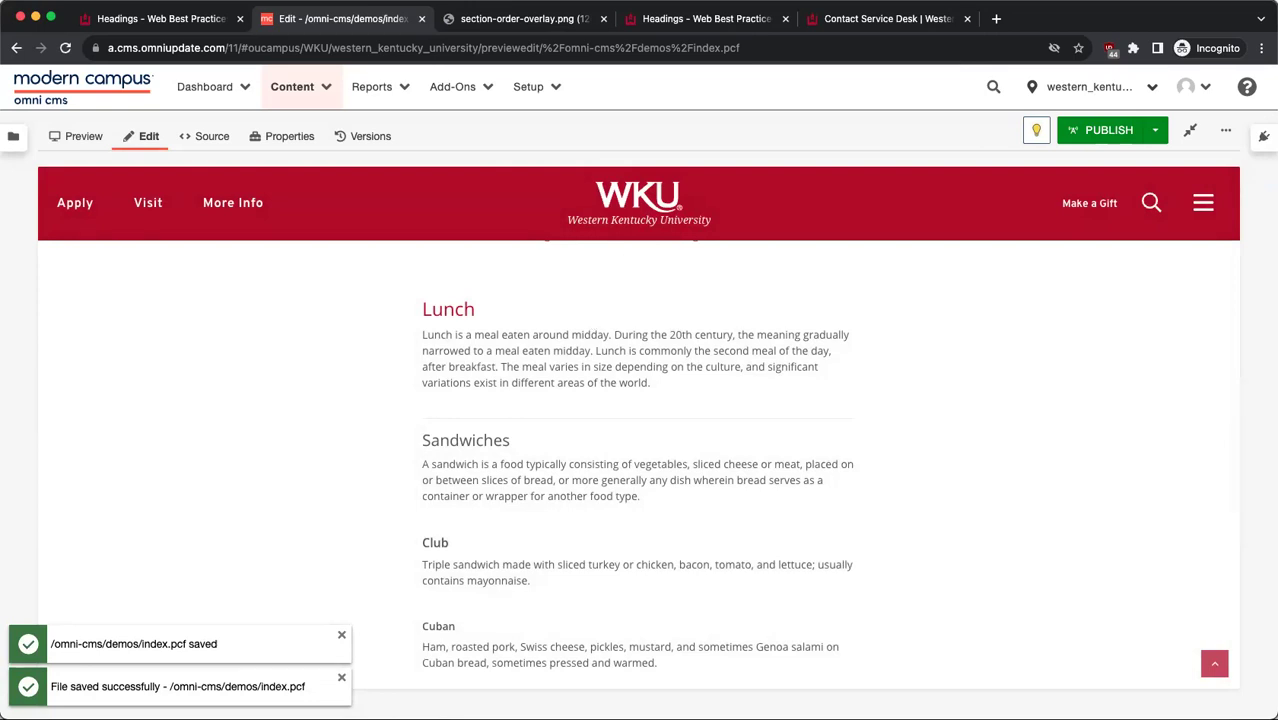
# Step: Review the section order image and the Content Area Order guidance on the WKU Headings page, focusing on areas 1 to 4
pyautogui.click(537, 24)
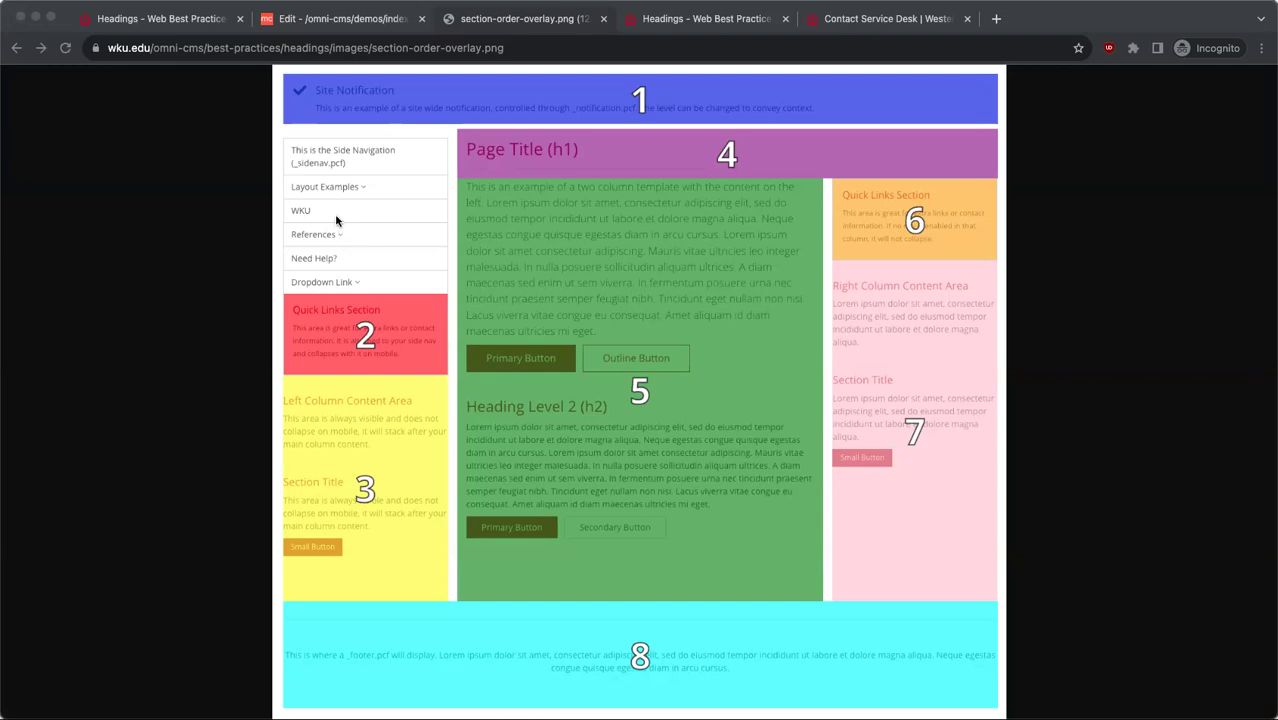
pyautogui.click(705, 18)
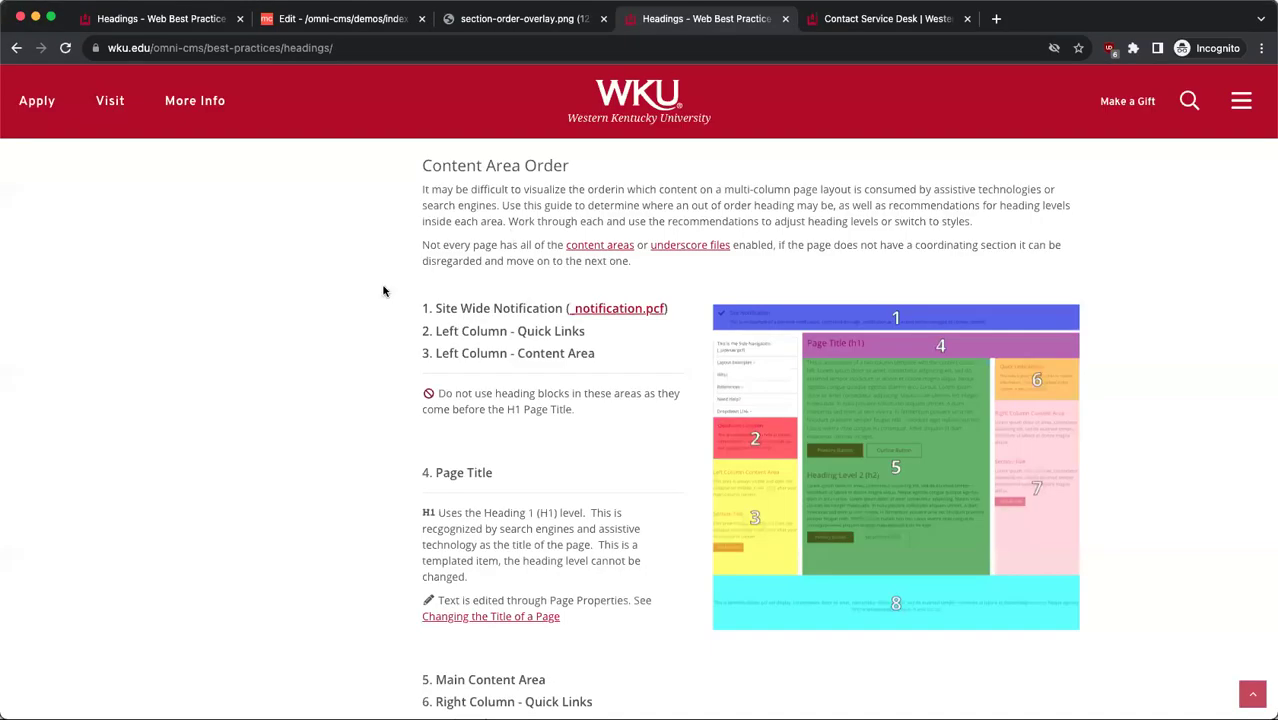
pyautogui.scroll(-1, 385, 290)
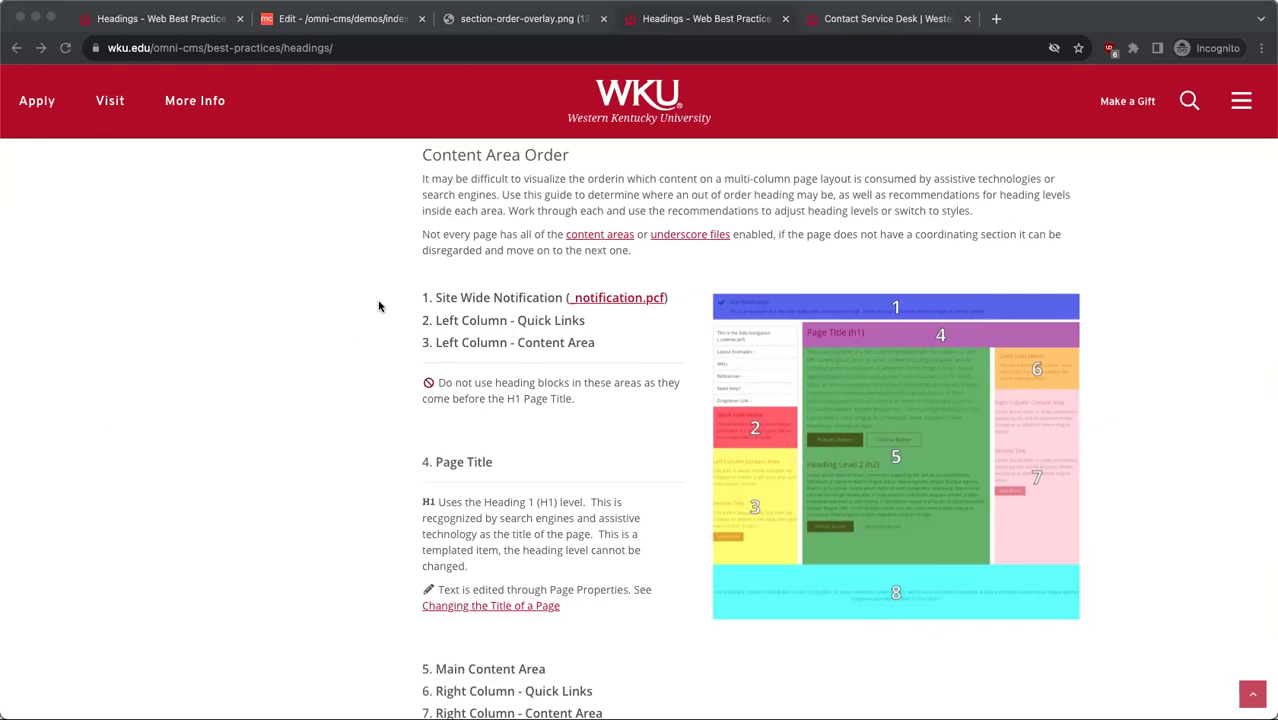
pyautogui.click(420, 300)
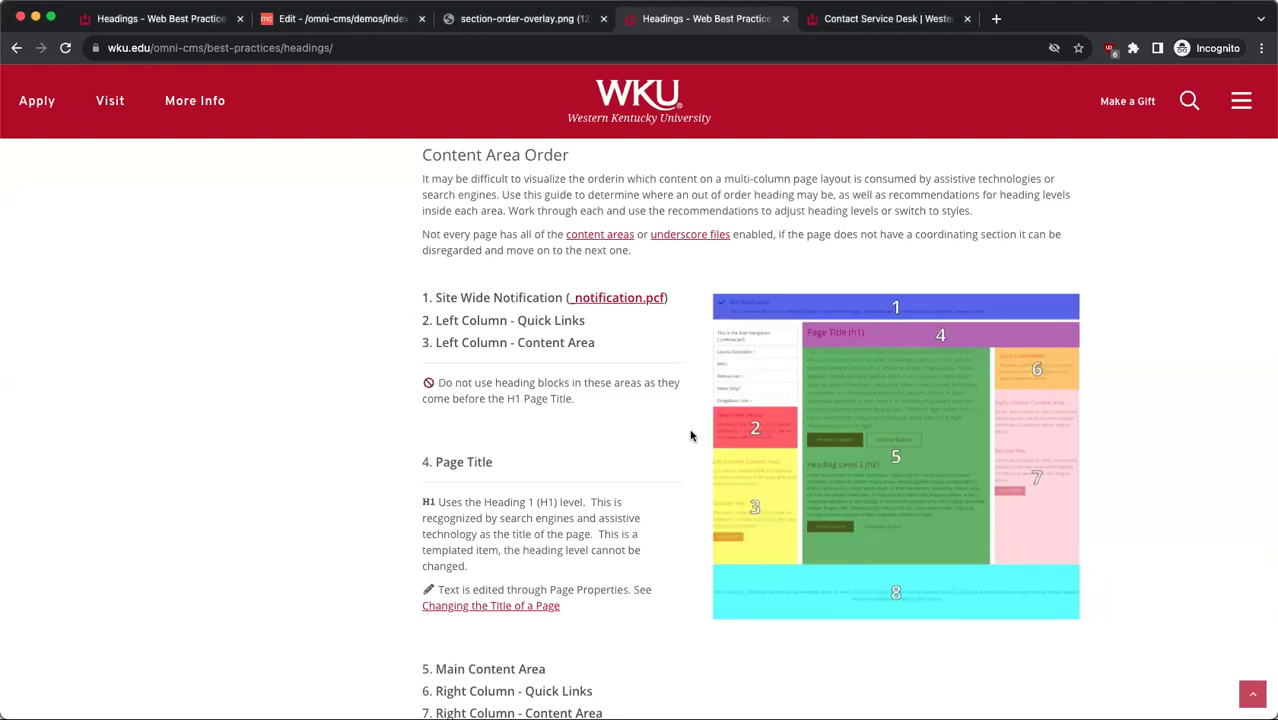
pyautogui.scroll(-1, 690, 435)
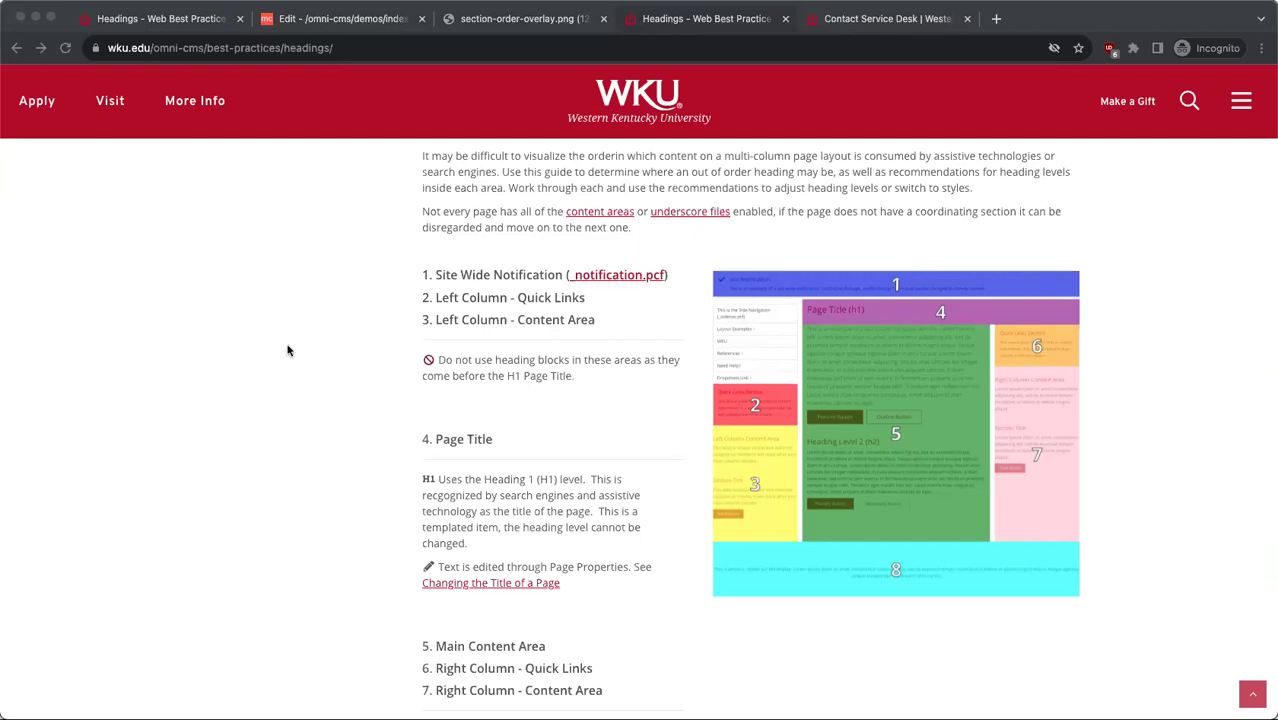
pyautogui.scroll(-1, 285, 348)
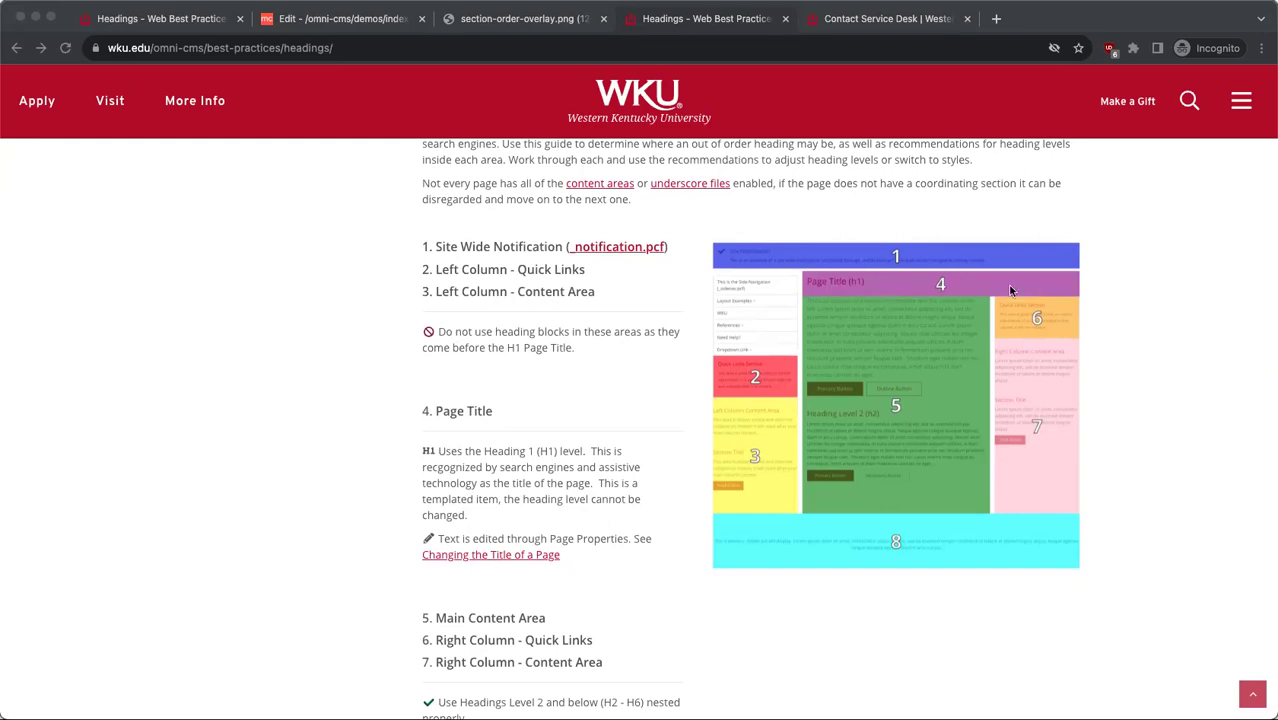
pyautogui.scroll(10, 380, 289)
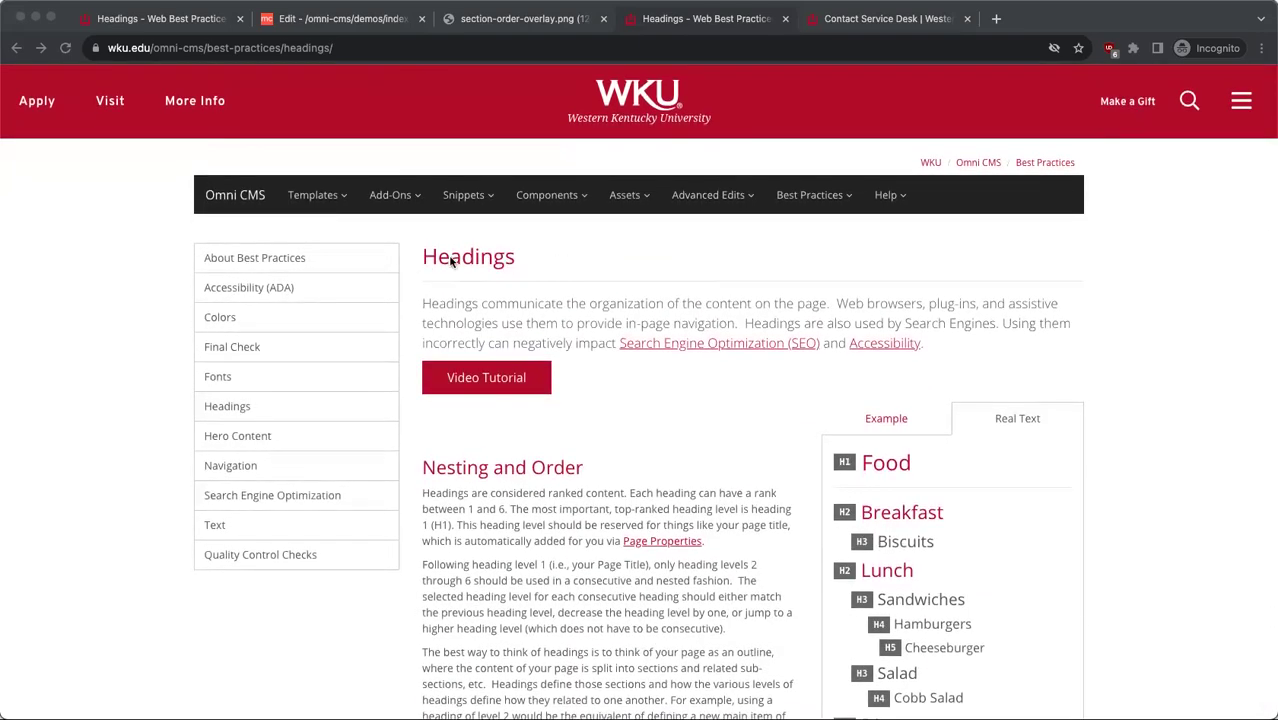
# Step: Return to the demo page in Omni CMS, go to the Title field in its page properties, and save the parameters
pyautogui.click(343, 19)
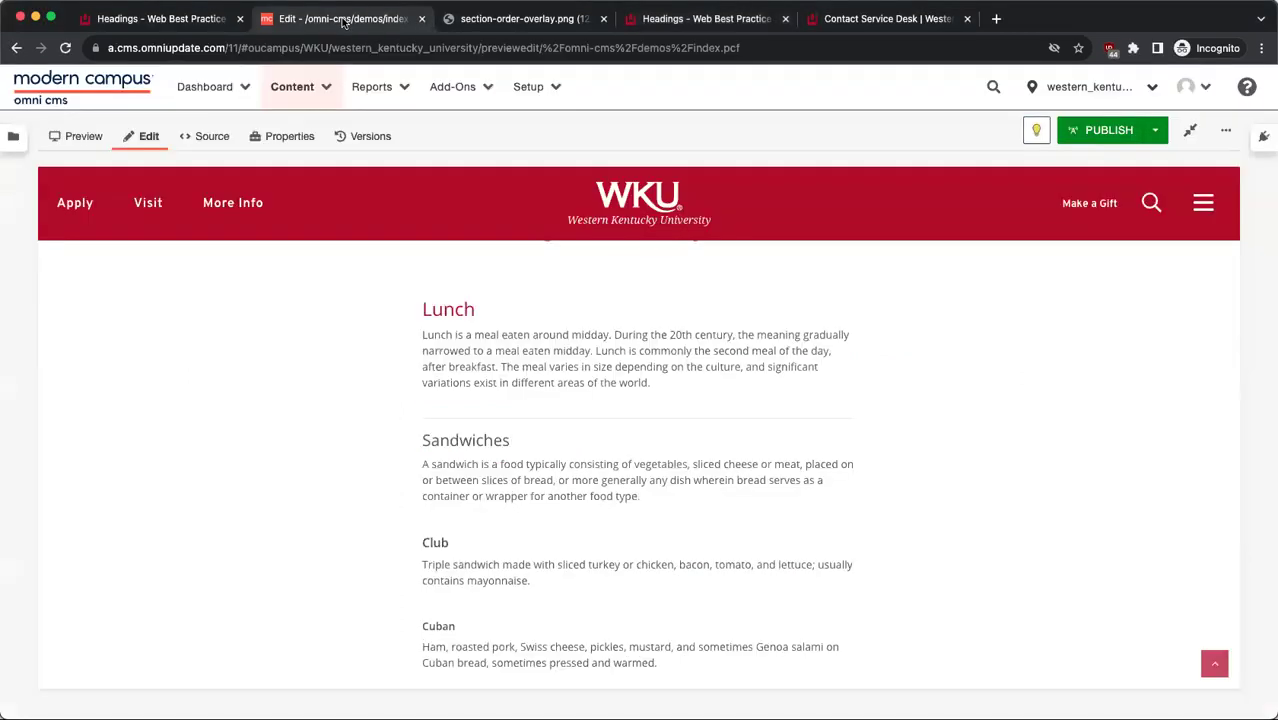
pyautogui.click(287, 136)
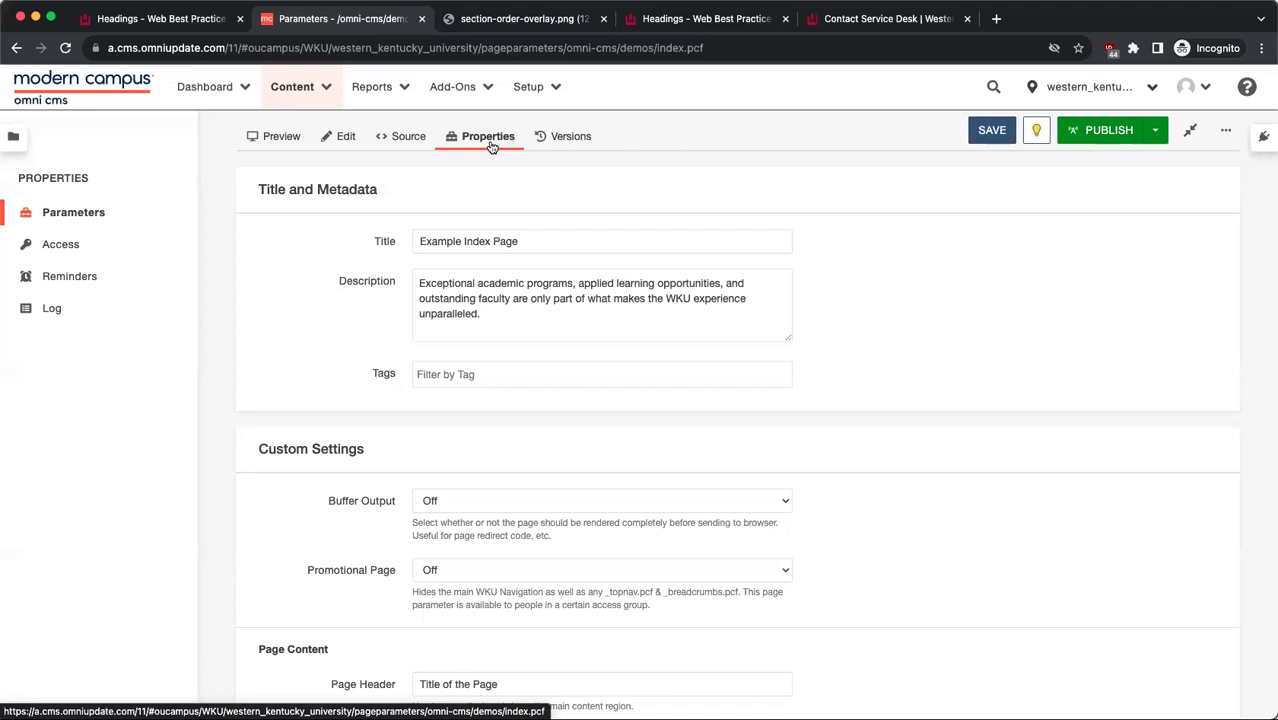
pyautogui.click(534, 241)
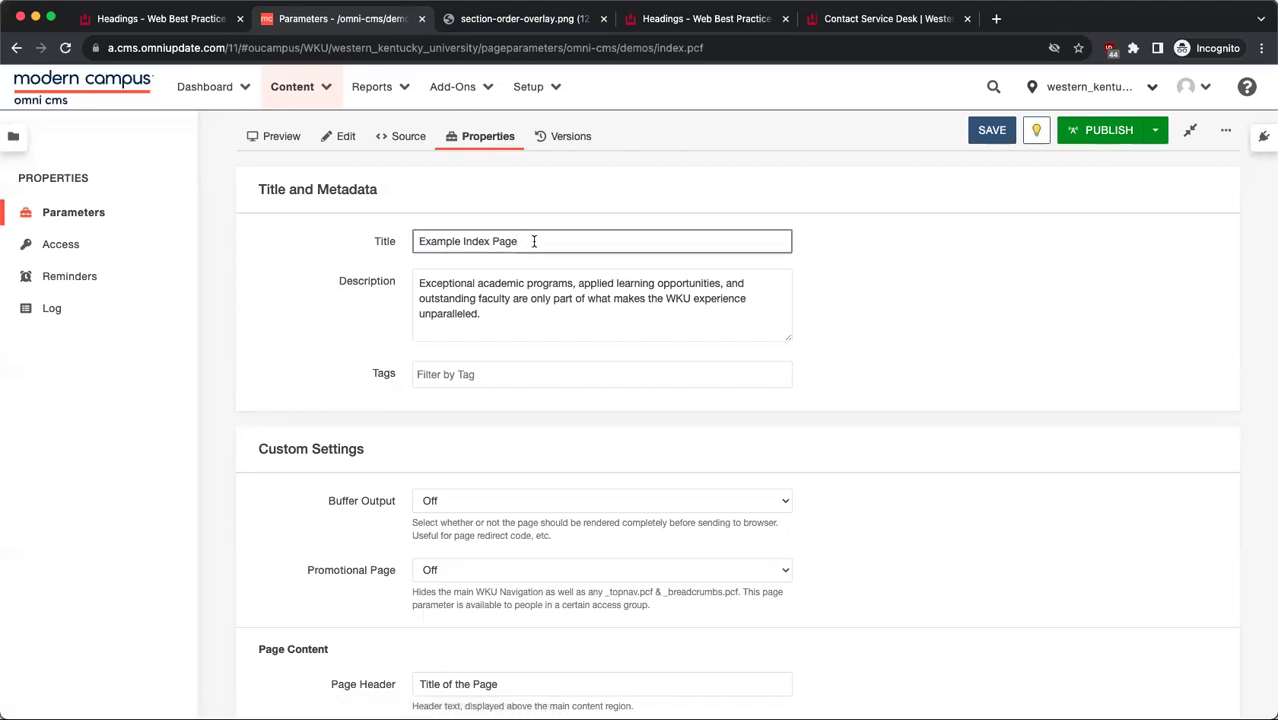
pyautogui.write('T')
pyautogui.click(988, 132)
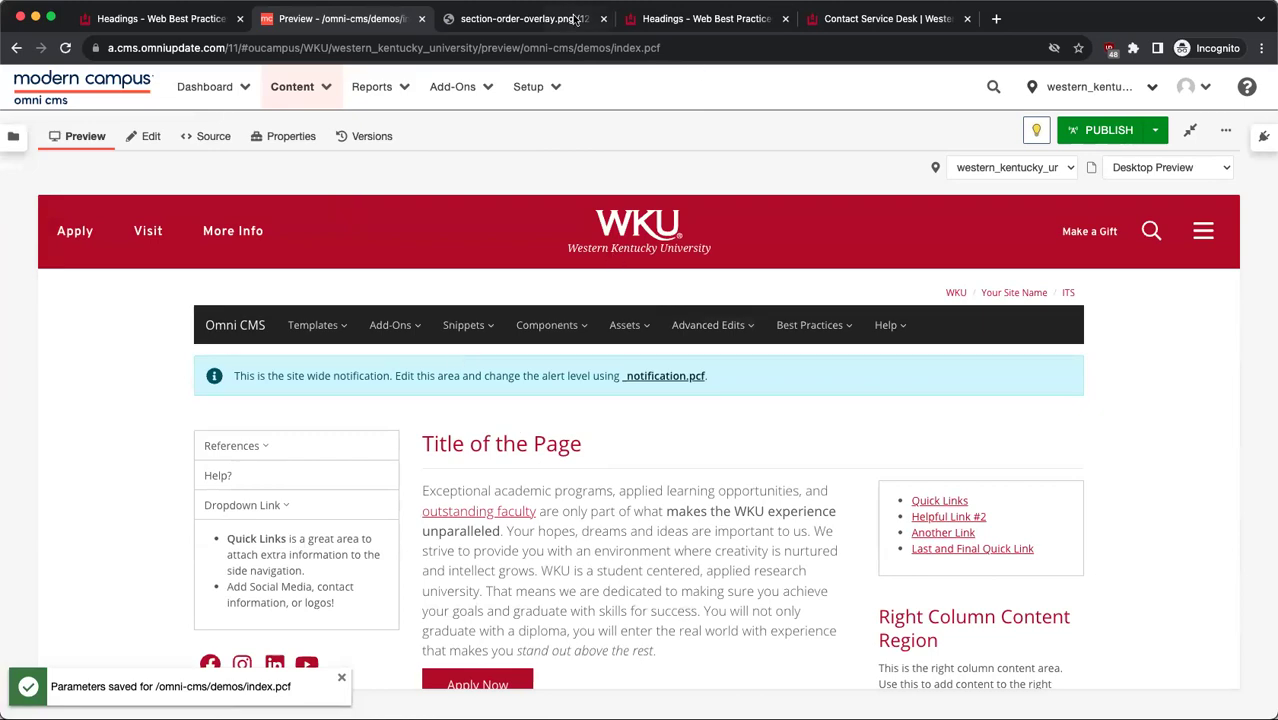
# Step: Review the Page Title and Main Content Area entries in the Content Area Order guide on the WKU Headings page
pyautogui.hotkey('ctrl', 'Tab')
pyautogui.hotkey('ctrl', 'Tab')
pyautogui.scroll(-20, 771, 518)
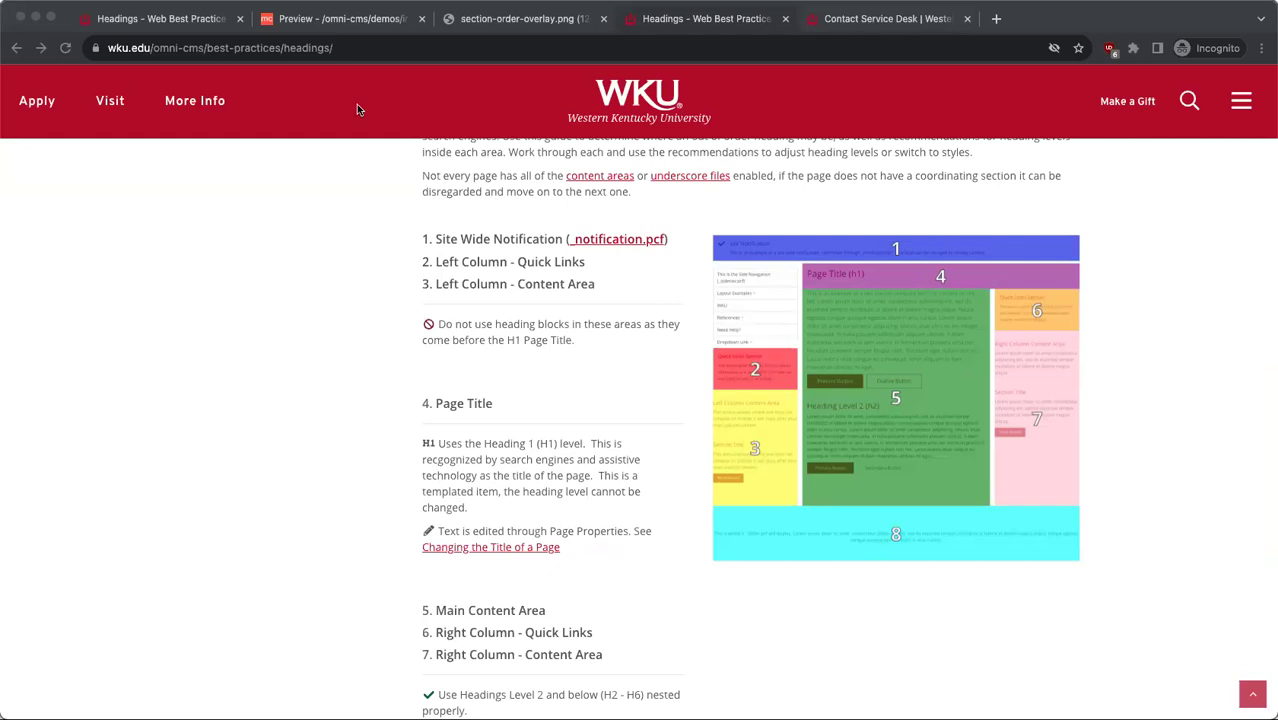
# Step: Return to the demo page in Omni CMS and open the right column content region for editing
pyautogui.click(310, 19)
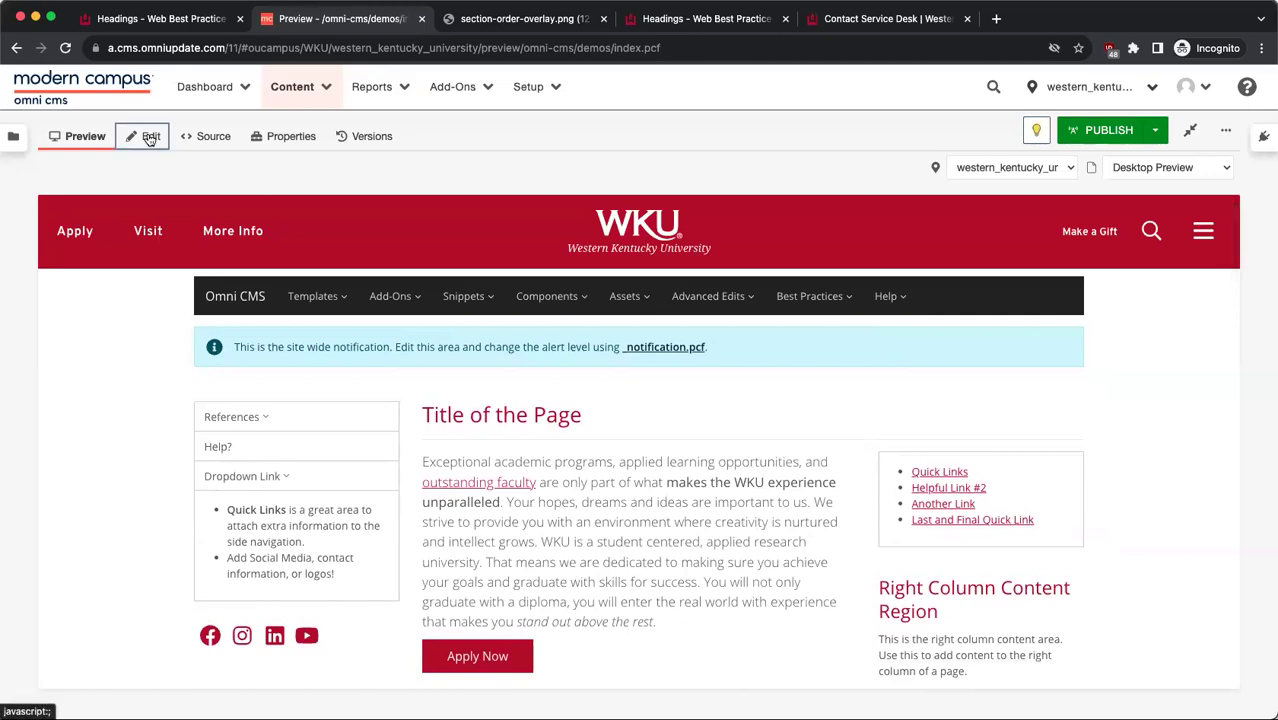
pyautogui.click(146, 136)
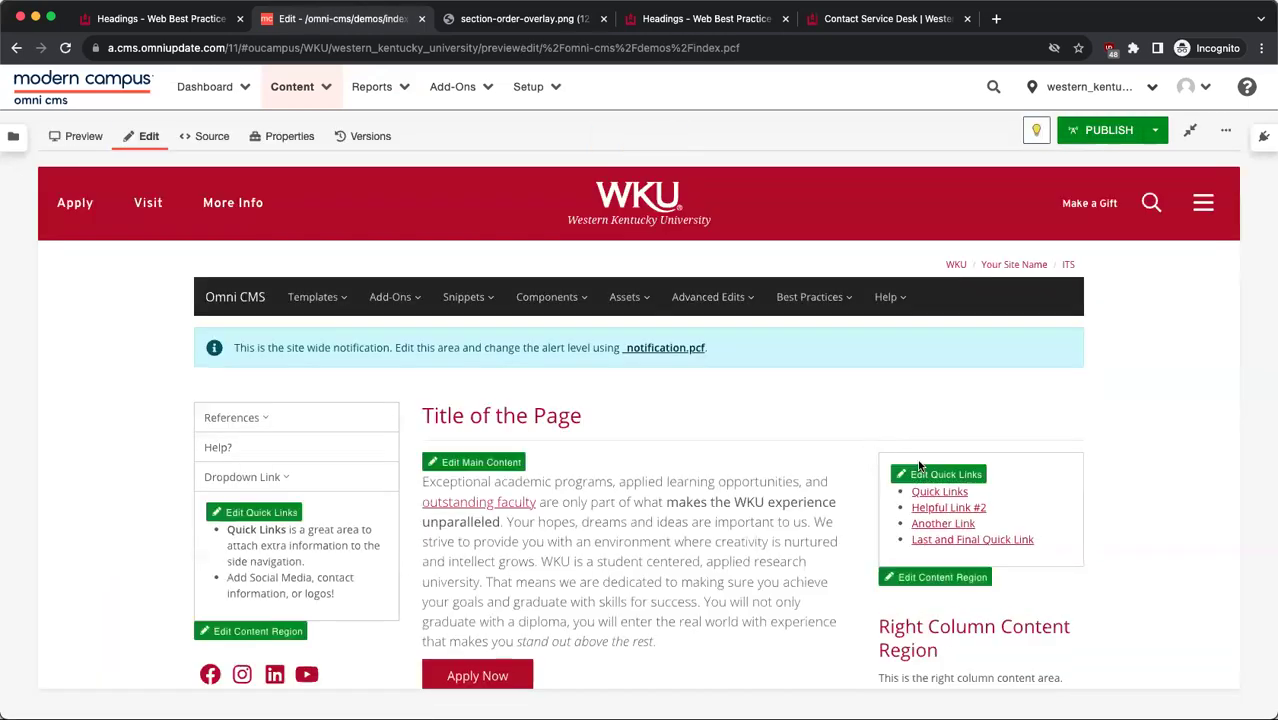
pyautogui.scroll(-2, 920, 462)
pyautogui.scroll(-2, 920, 462)
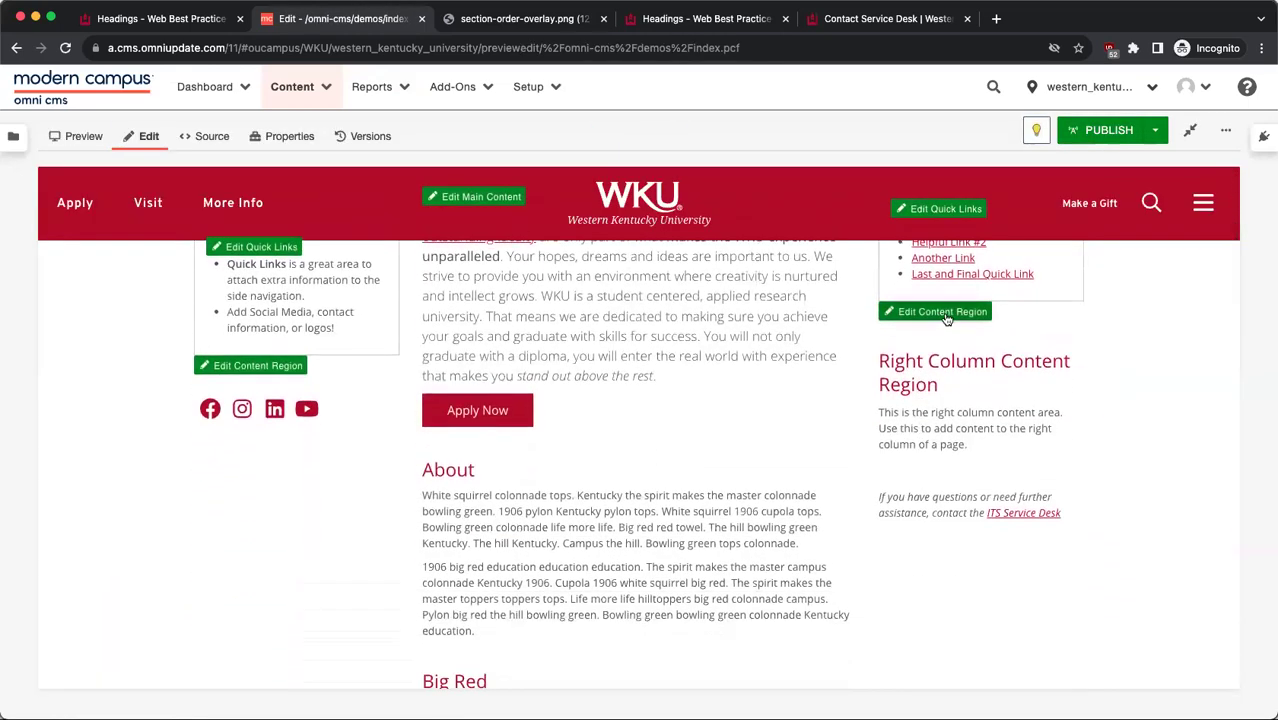
pyautogui.click(943, 312)
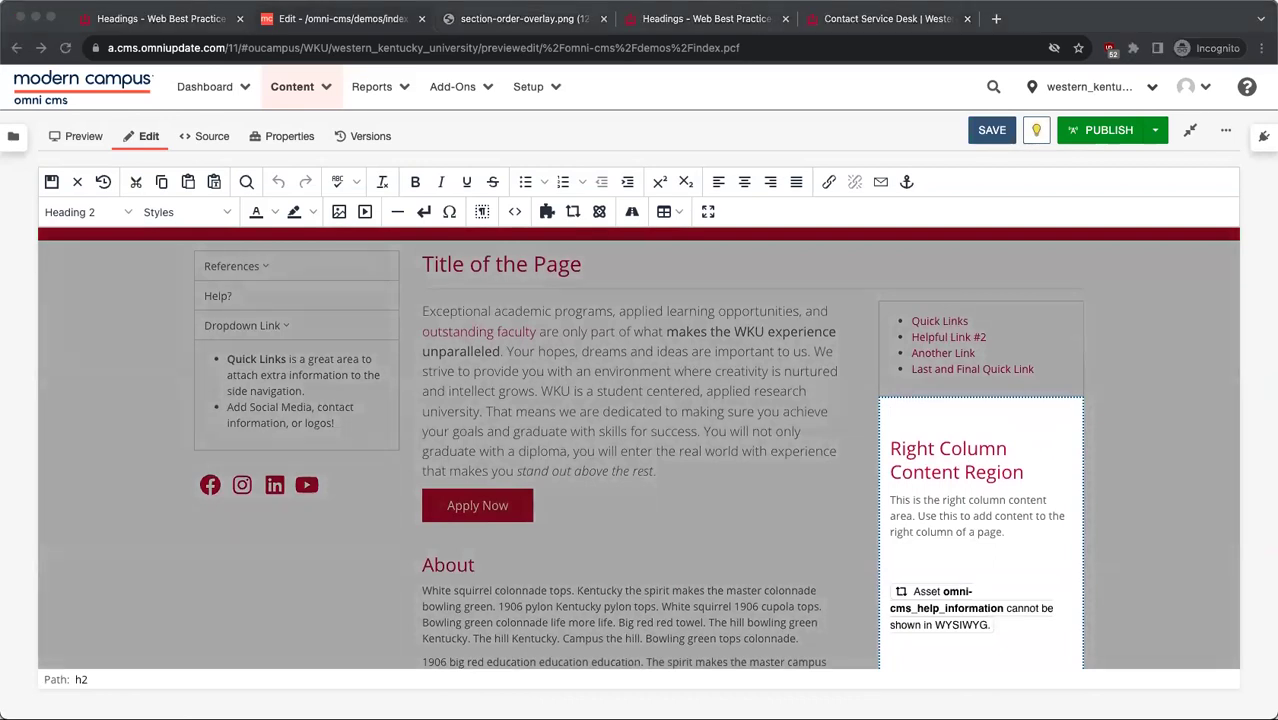
# Step: Examine the heading rules for areas 5 to 8 on the WKU Headings page, including the footer heading "Need Assistance?"
pyautogui.click(684, 20)
pyautogui.scroll(-2, 790, 462)
pyautogui.scroll(-3, 790, 462)
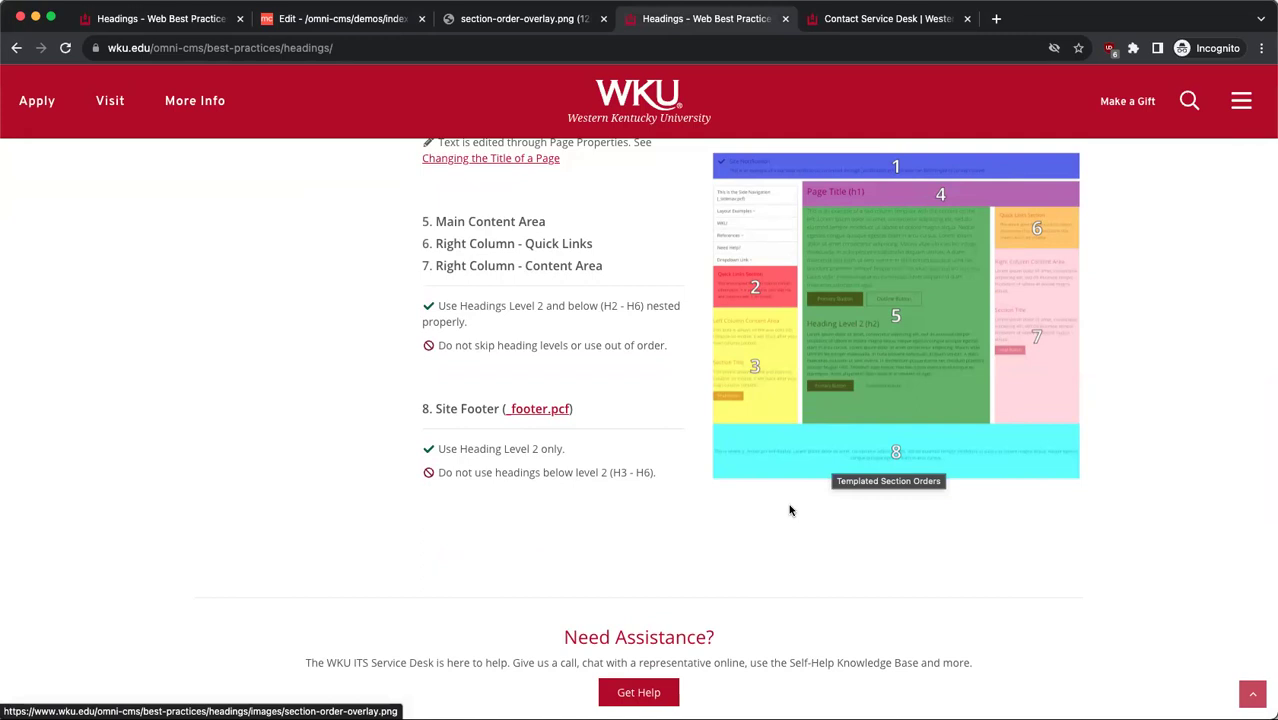
pyautogui.scroll(-2, 771, 531)
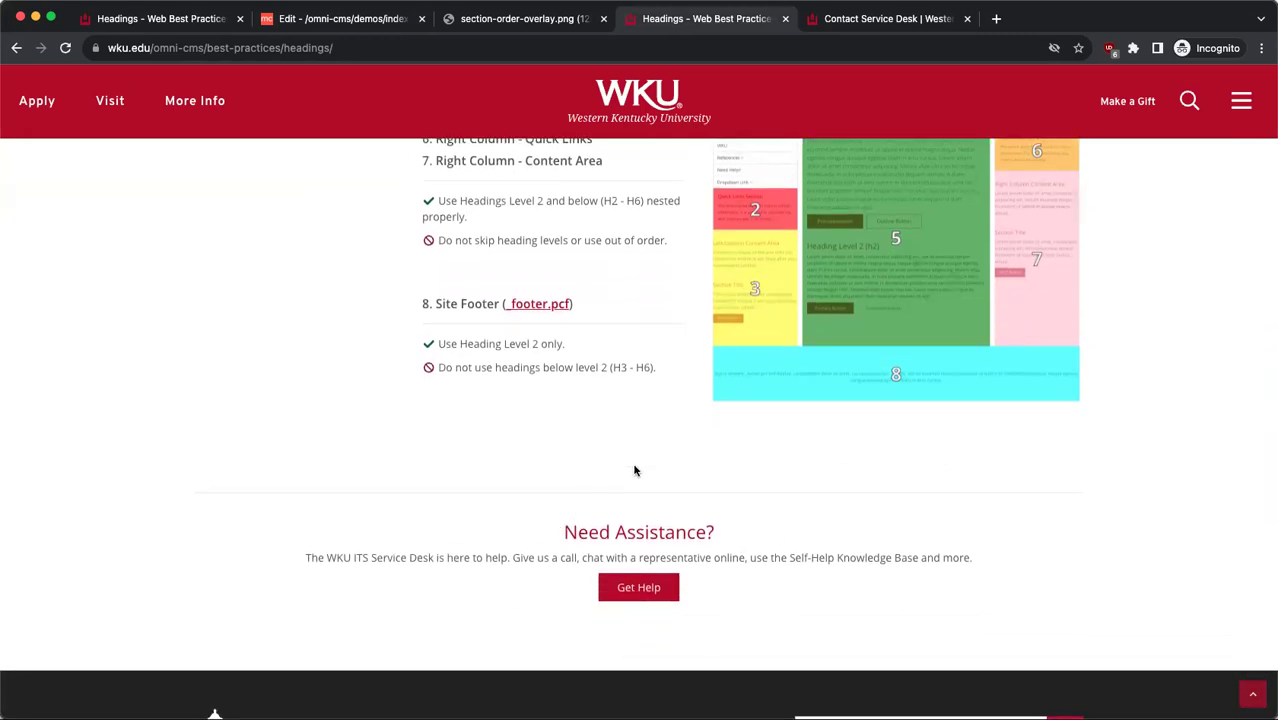
pyautogui.moveTo(724, 537); pyautogui.dragTo(560, 535)
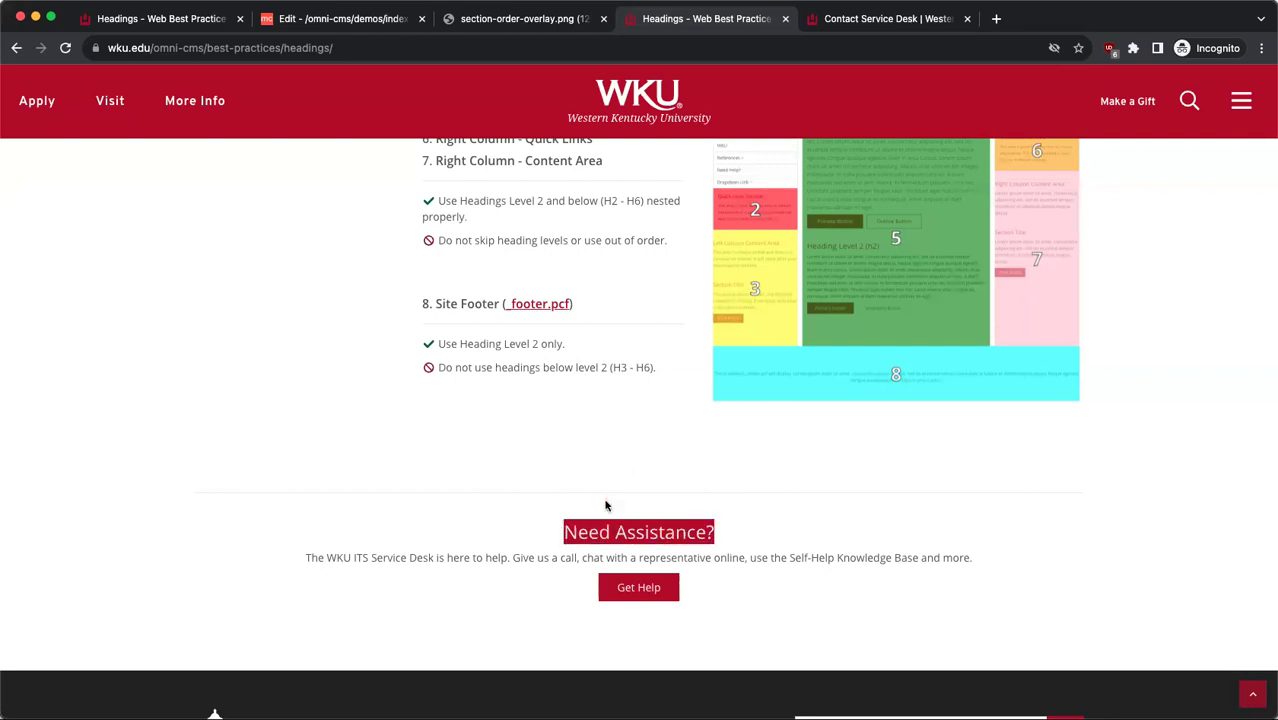
pyautogui.click(768, 457)
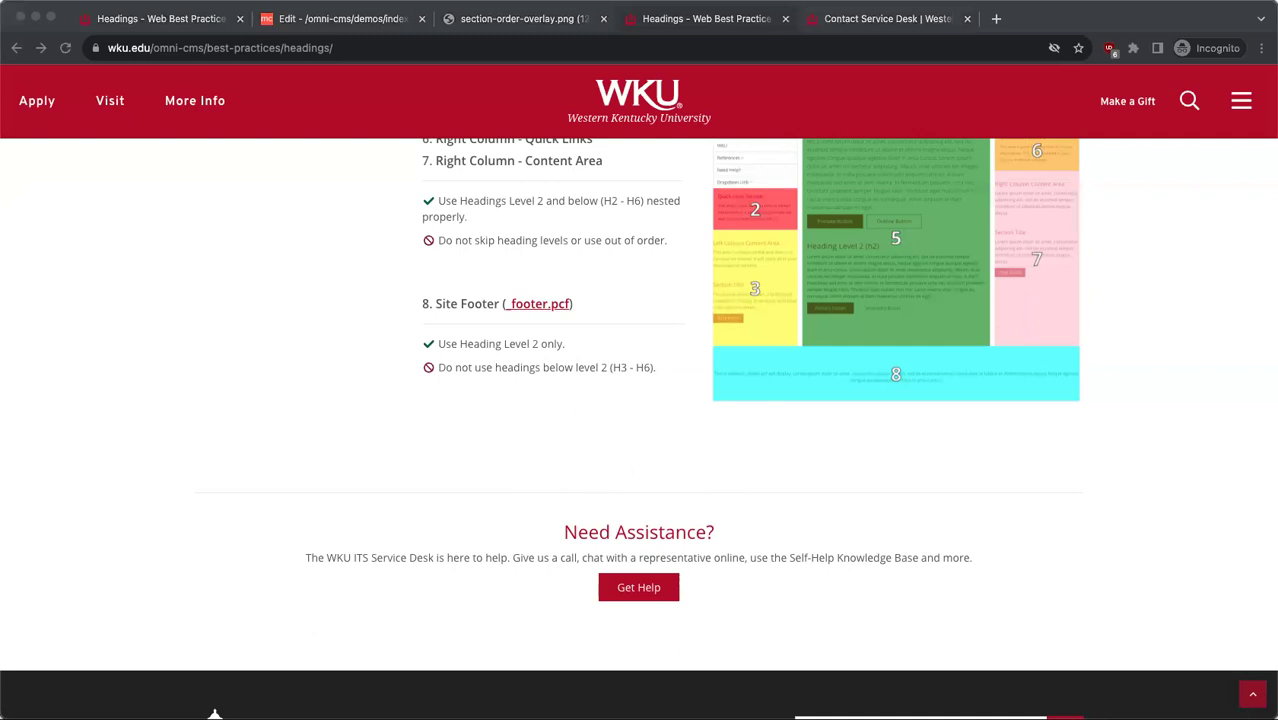
# Step: Save the right column content in Omni CMS and open the Accessibility (Axe) results from a Page Check of index.pcf
pyautogui.click(391, 26)
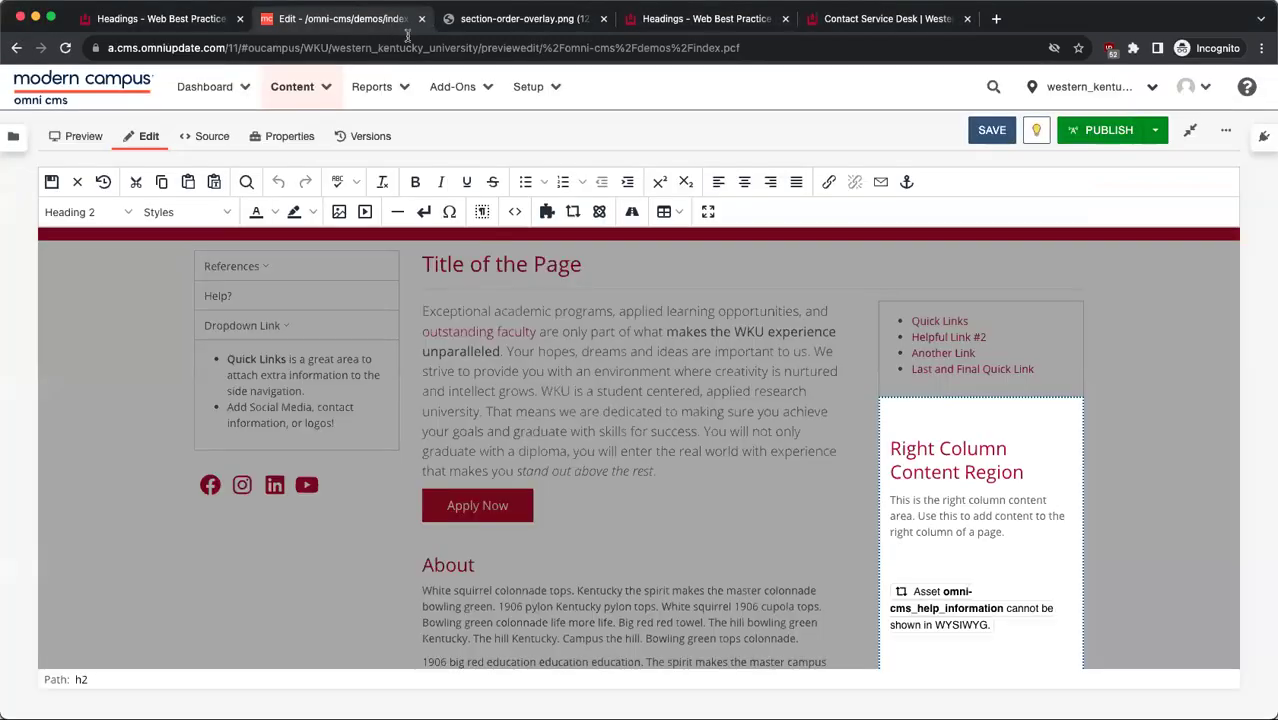
pyautogui.click(1226, 131)
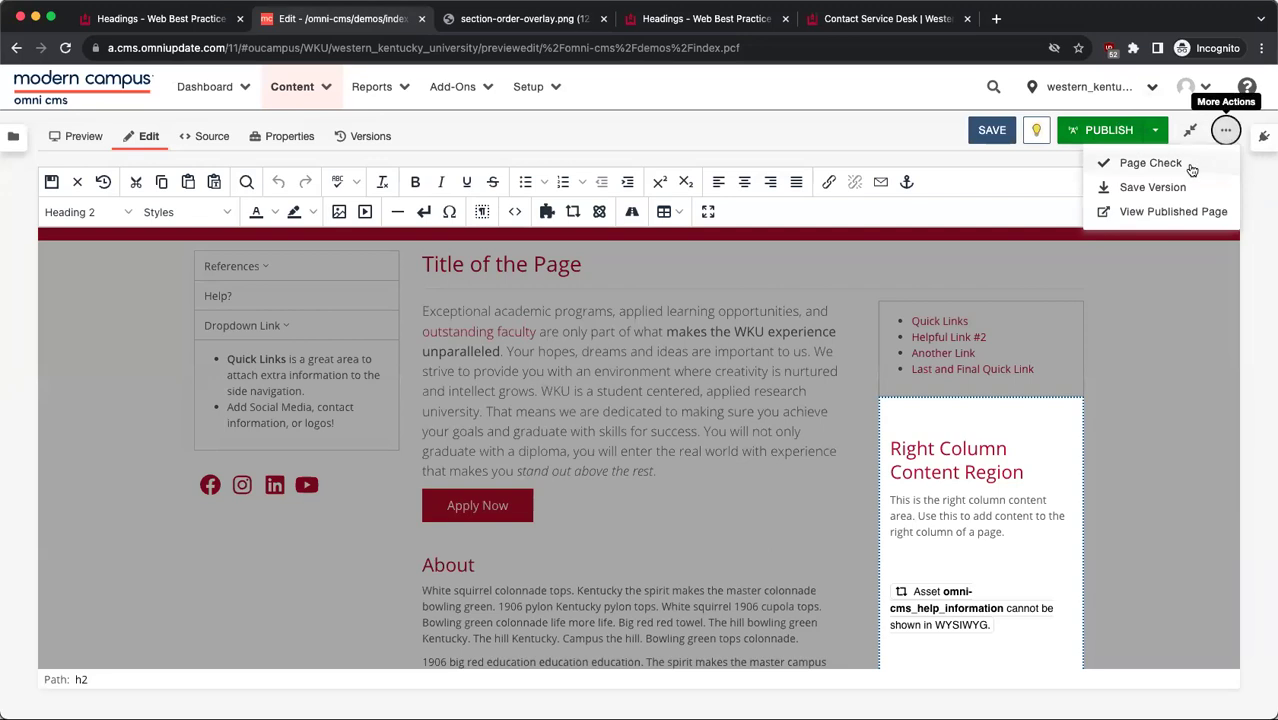
pyautogui.click(961, 473)
pyautogui.click(1217, 136)
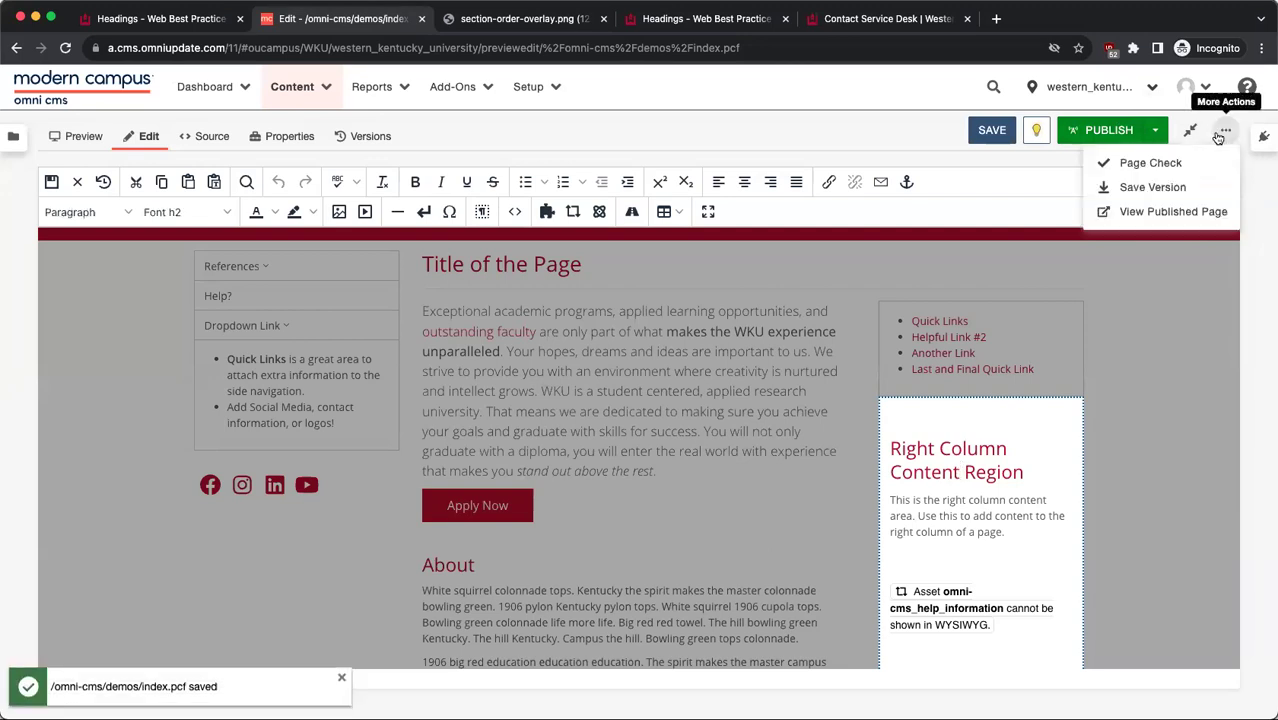
pyautogui.click(1140, 163)
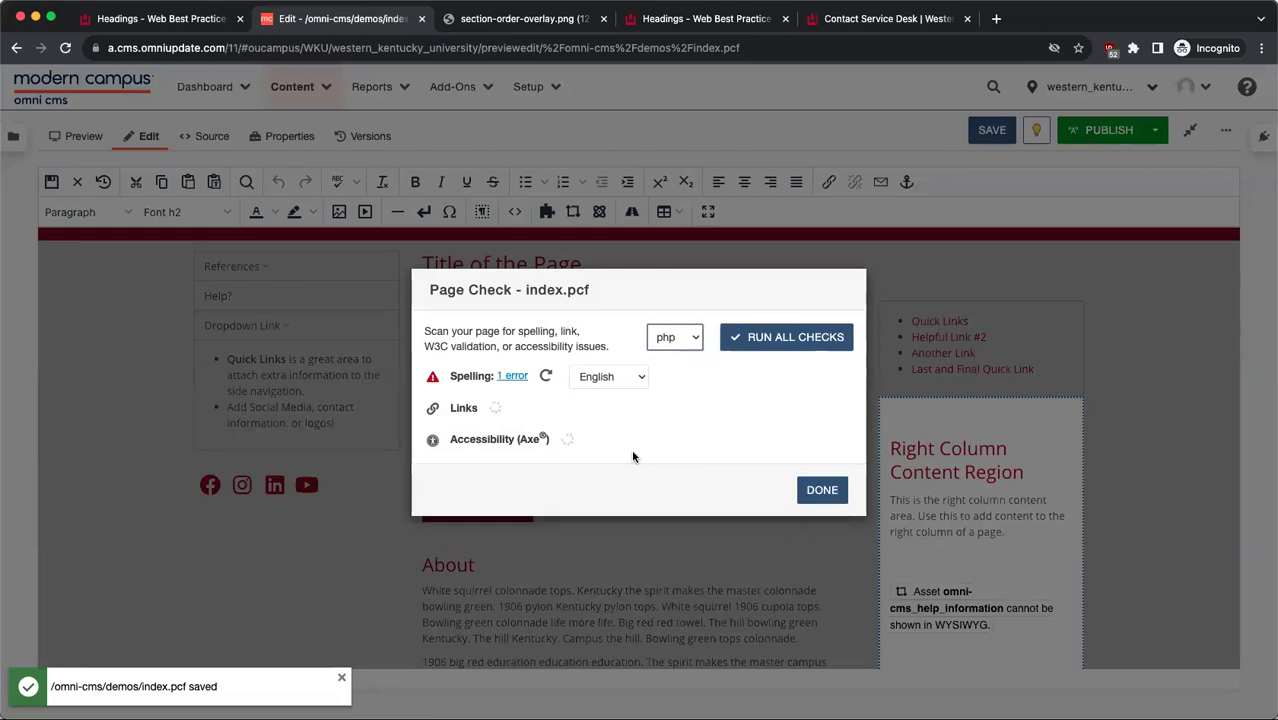
pyautogui.click(628, 441)
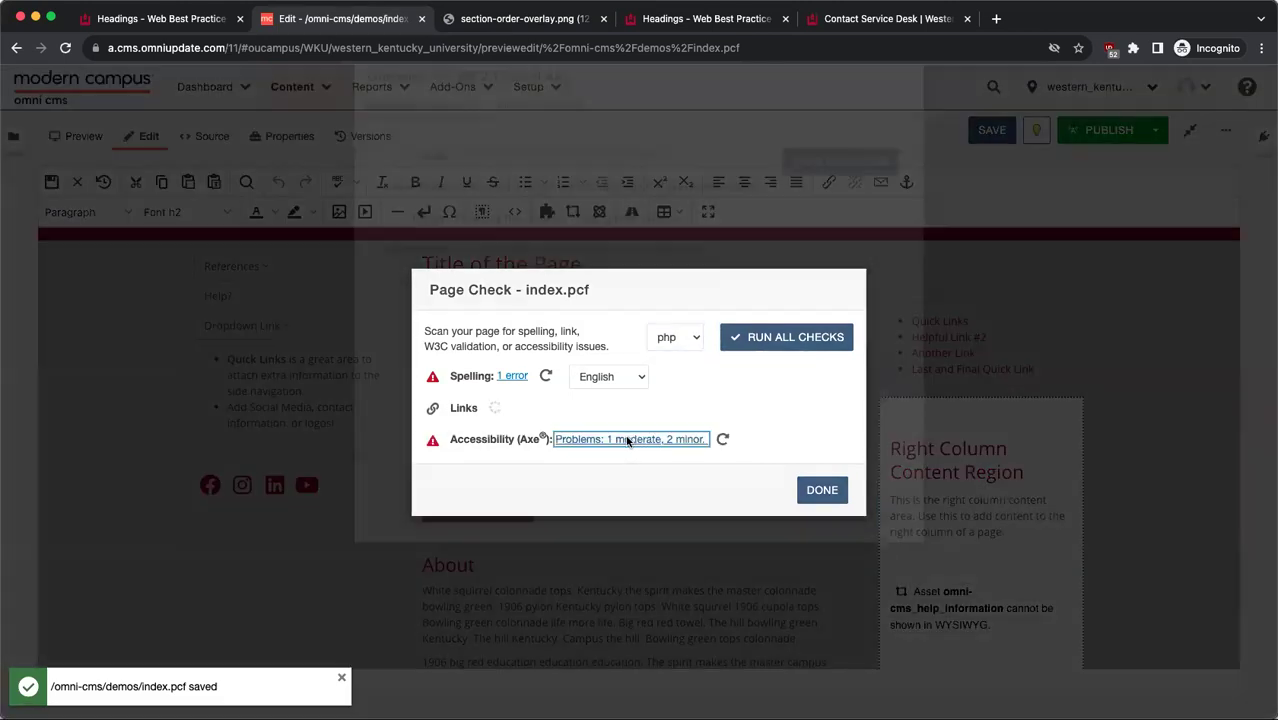
# Step: Examine the source code of the minor "Headings should not be empty" problems, and close the accessibility results and page check
pyautogui.click(565, 240)
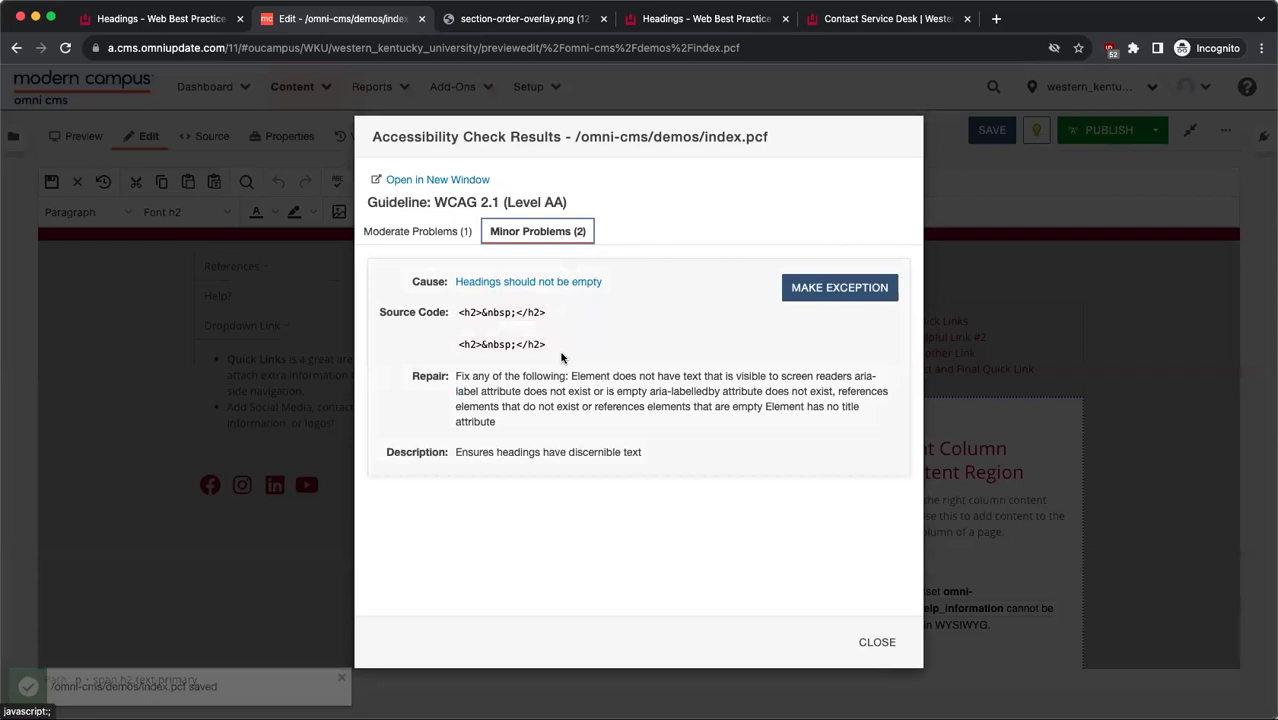
pyautogui.moveTo(516, 345); pyautogui.dragTo(483, 346)
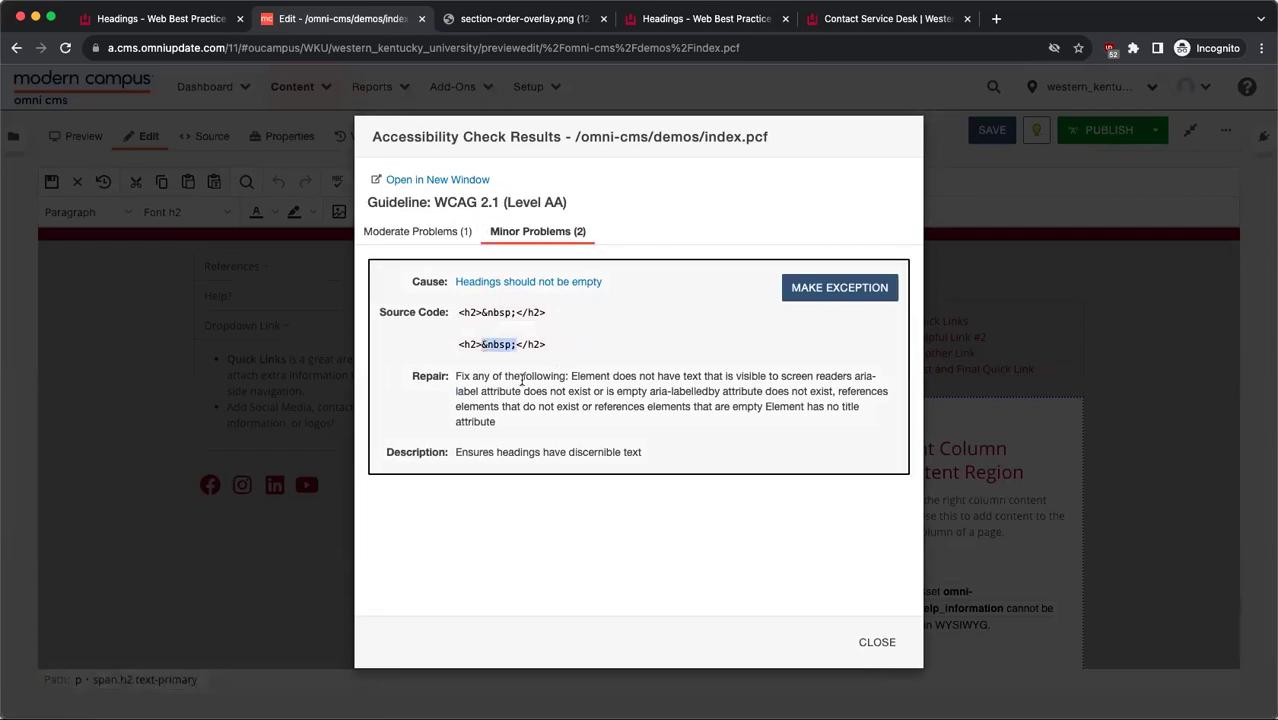
pyautogui.press('Escape')
pyautogui.press('Escape')
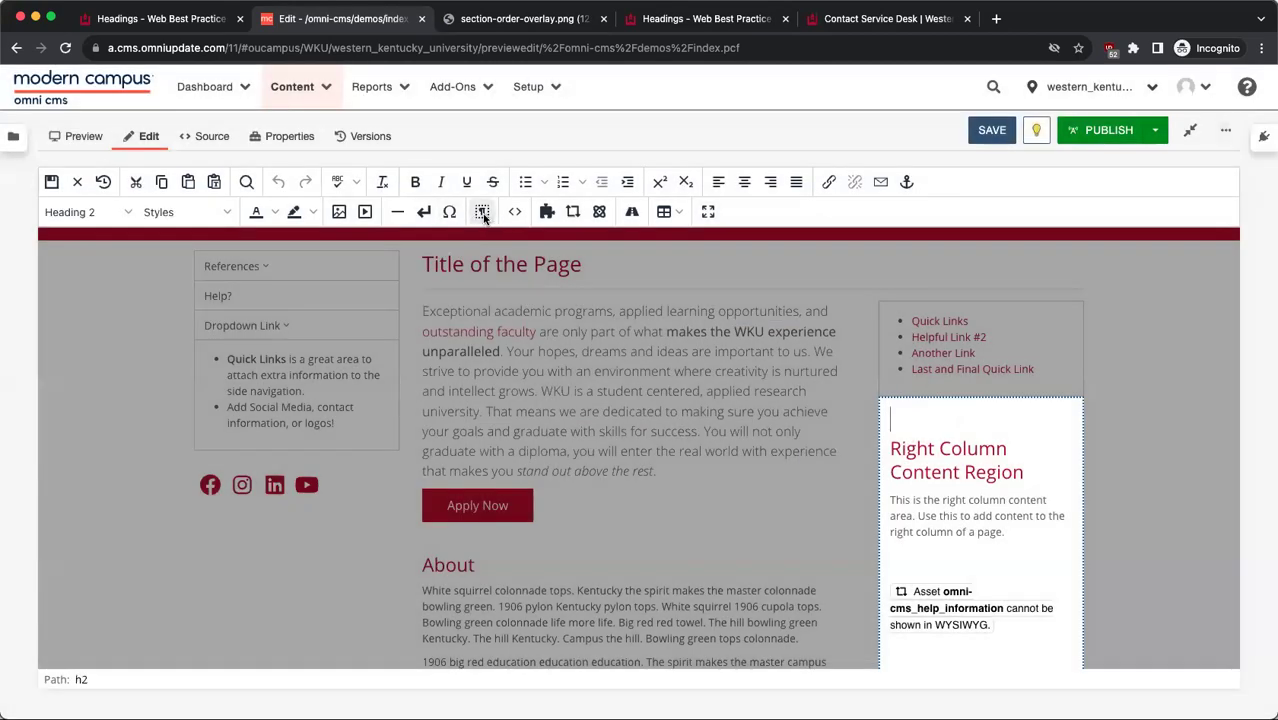
# Step: Show the block outlines in the right column content region and change both empty Heading 2 blocks to Paragraph
pyautogui.click(483, 212)
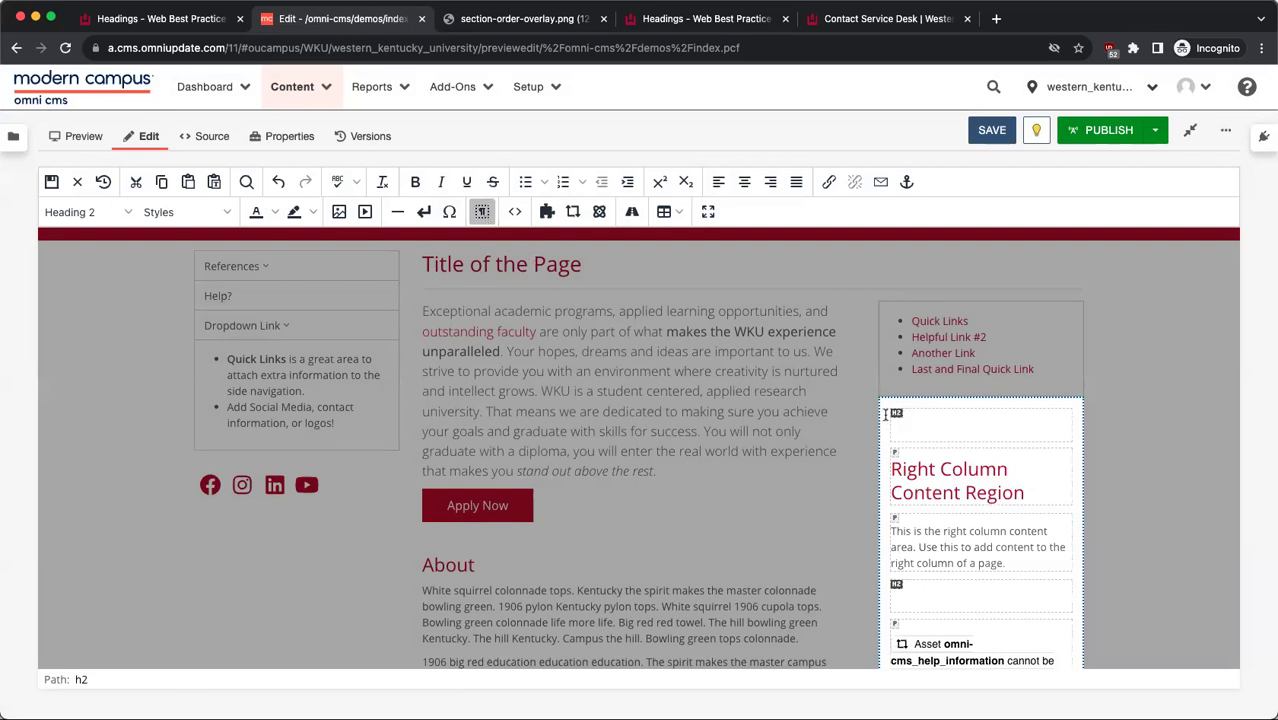
pyautogui.scroll(-2, 908, 421)
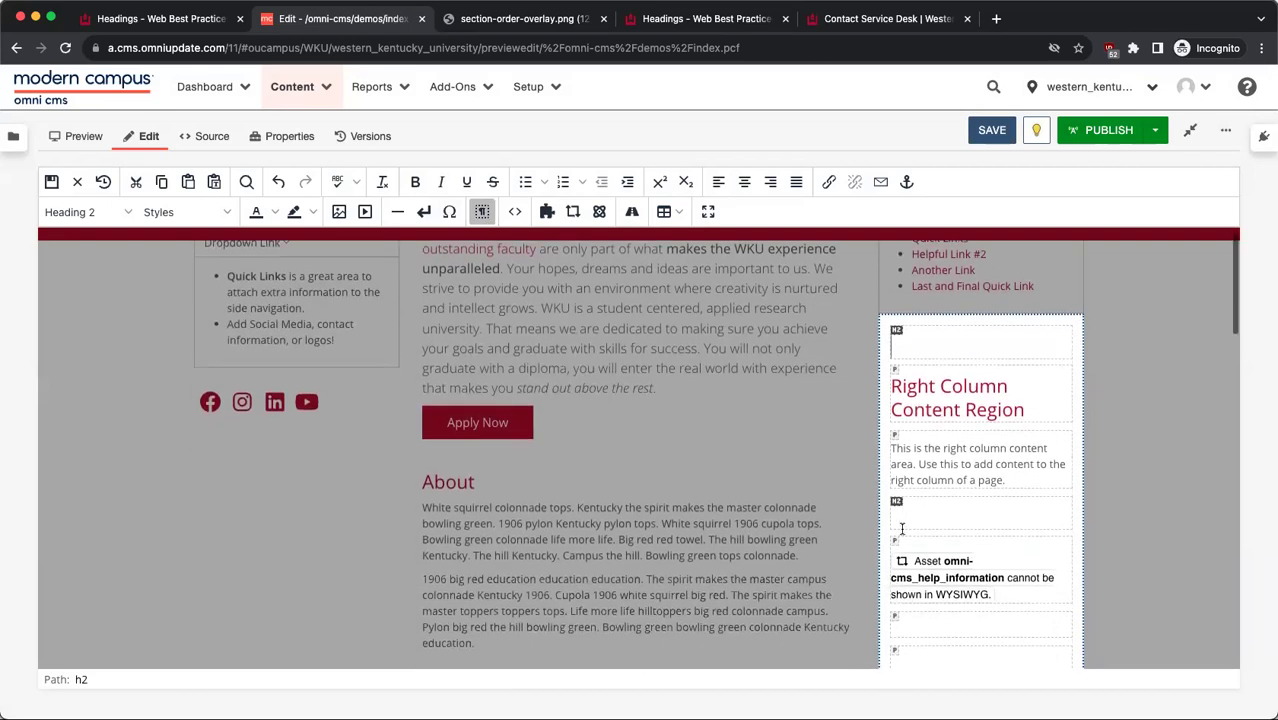
pyautogui.click(100, 212)
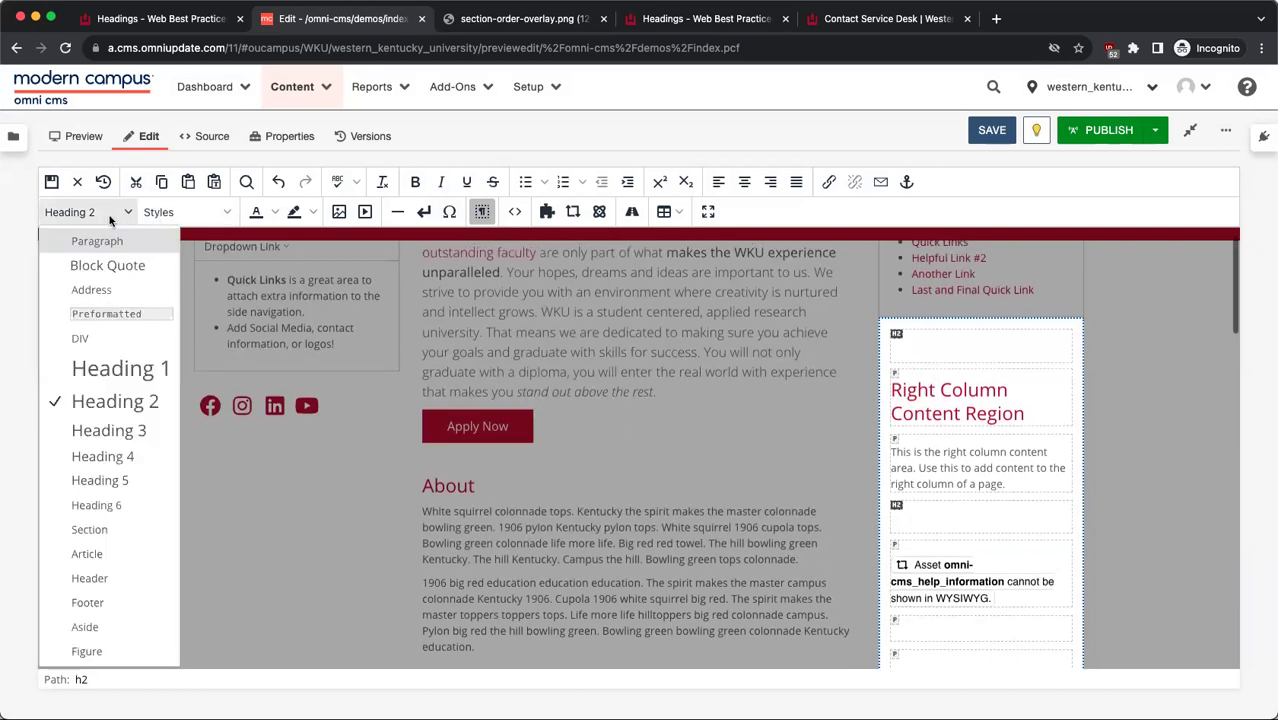
pyautogui.click(106, 241)
pyautogui.hotkey('ctrl', 'z')
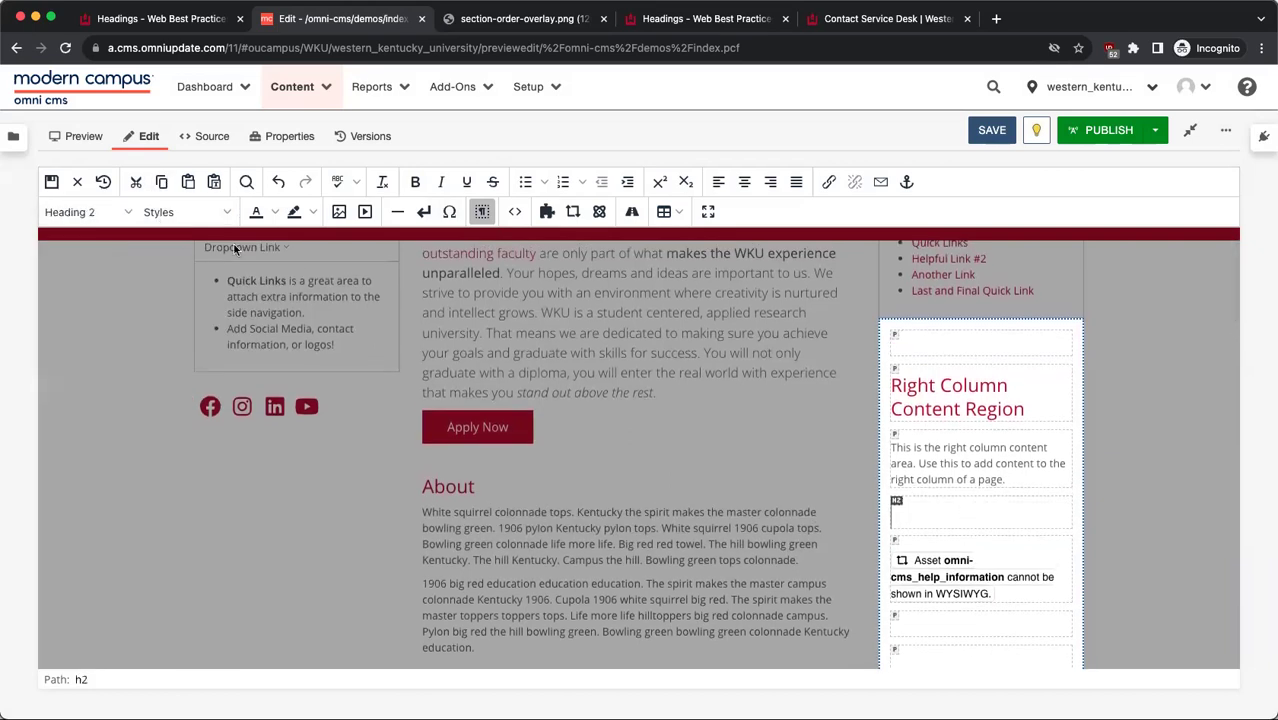
pyautogui.click(92, 212)
pyautogui.click(115, 250)
# Step: Delete the extra empty paragraph at the end of the right column content region
pyautogui.scroll(-1, 967, 562)
pyautogui.click(953, 608)
pyautogui.press('BackSpace')
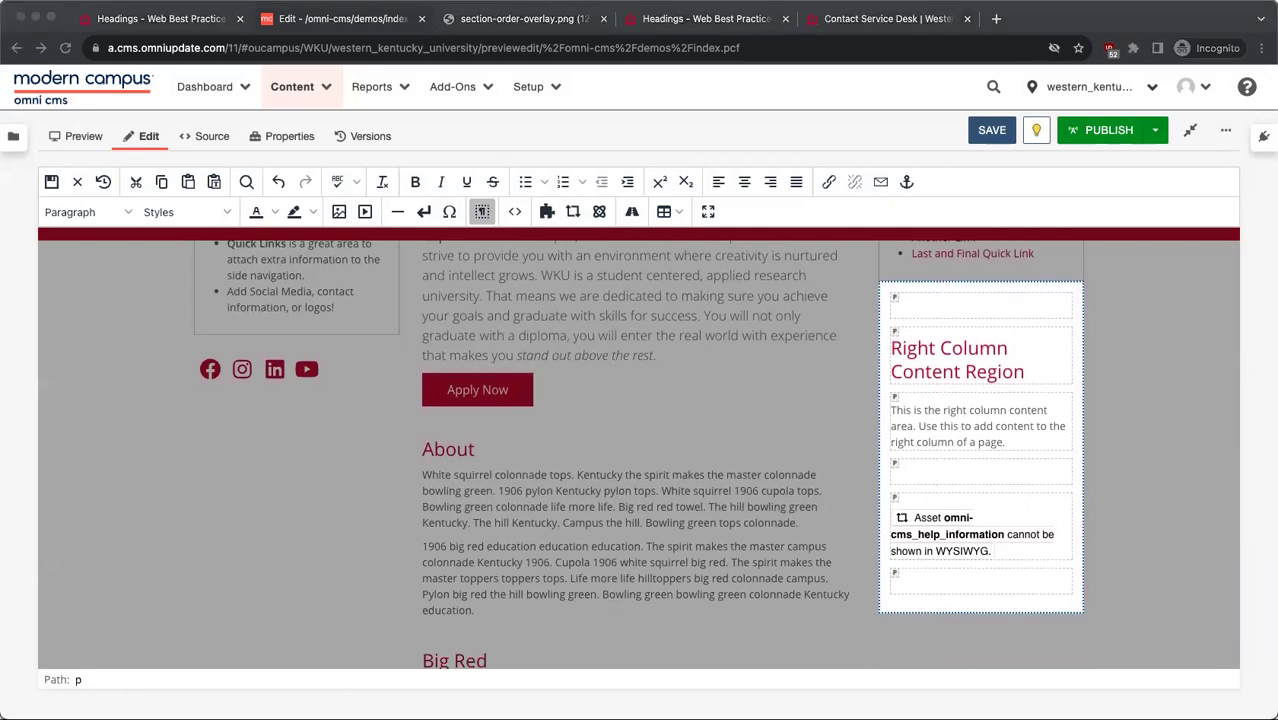
# Step: Compare the block formats with the text styles applied to the "Right Column Content Region" text
pyautogui.click(116, 212)
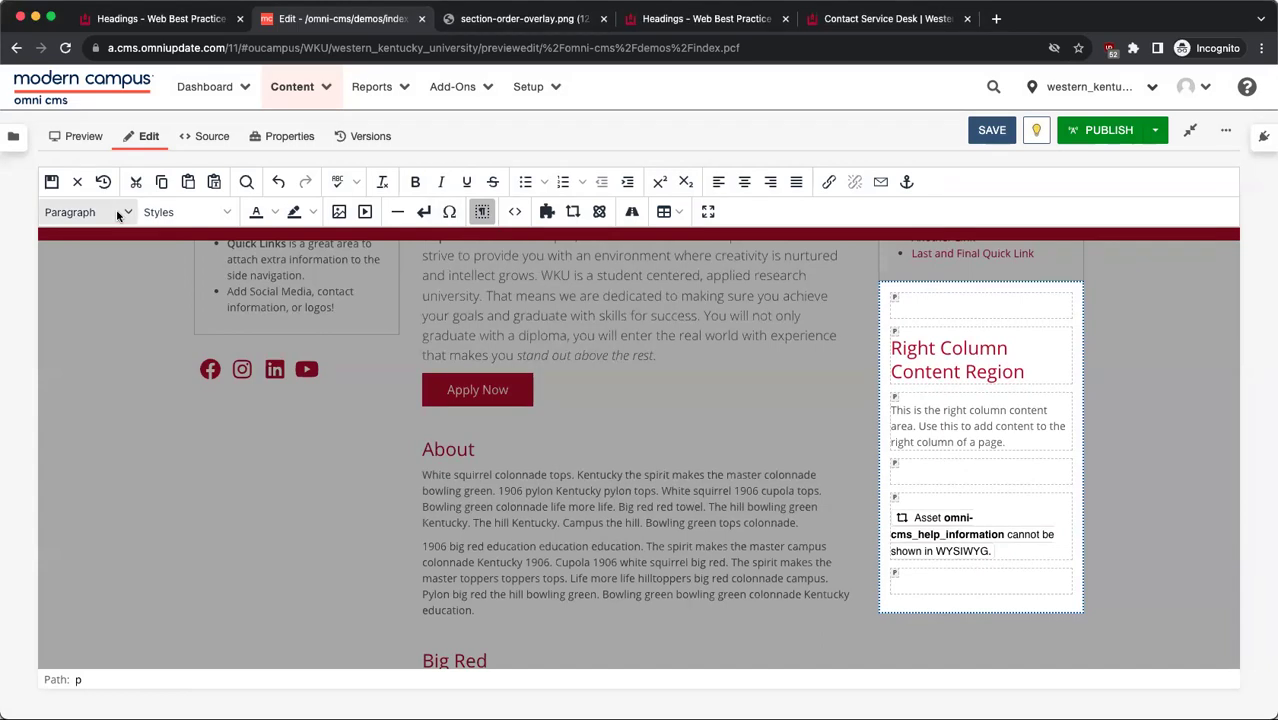
pyautogui.click(116, 212)
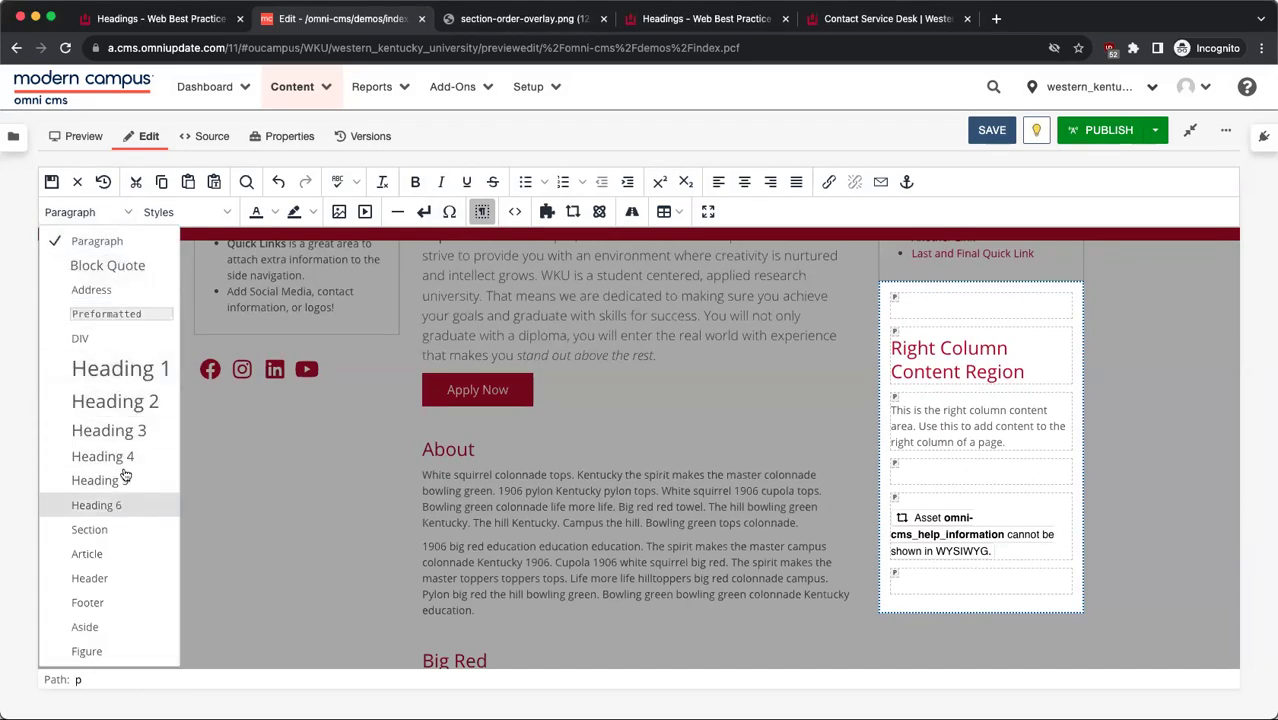
pyautogui.click(966, 347)
pyautogui.click(93, 213)
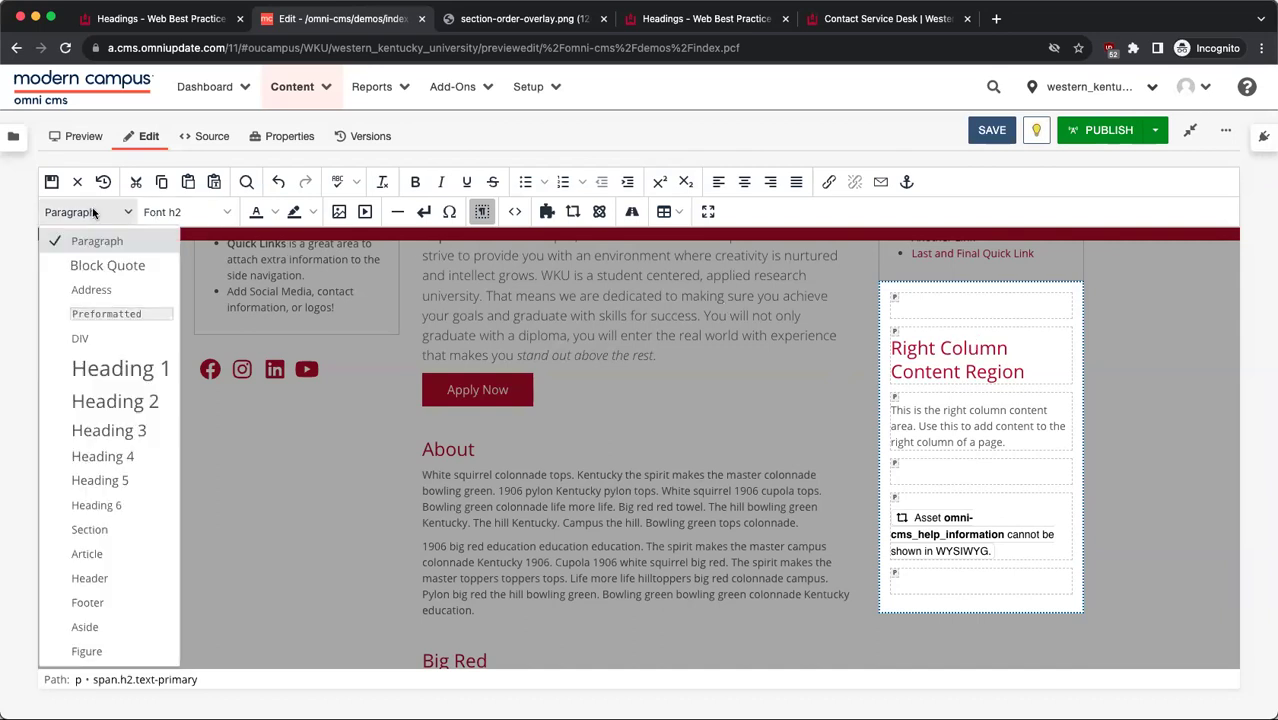
pyautogui.click(181, 214)
pyautogui.click(181, 214)
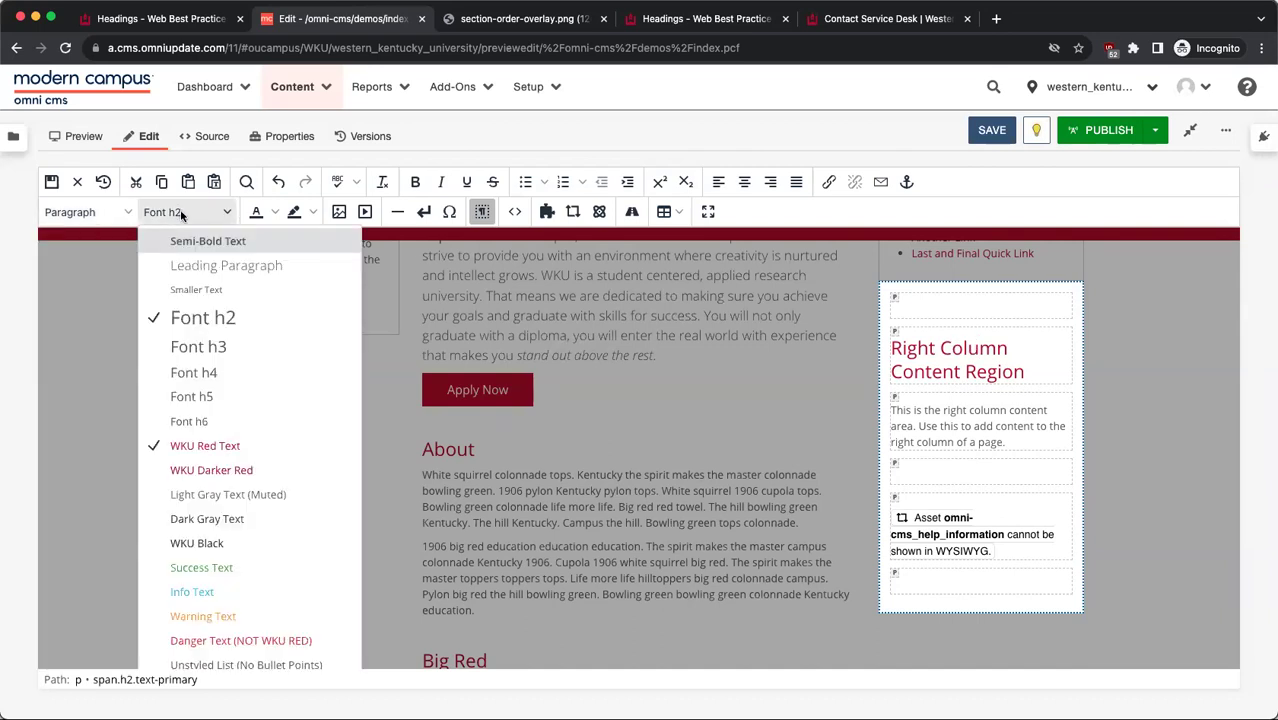
# Step: Remove the Font h2 style from the whole "Right Column Content Region" text
pyautogui.click(1025, 372)
pyautogui.moveTo(1025, 372); pyautogui.dragTo(897, 346)
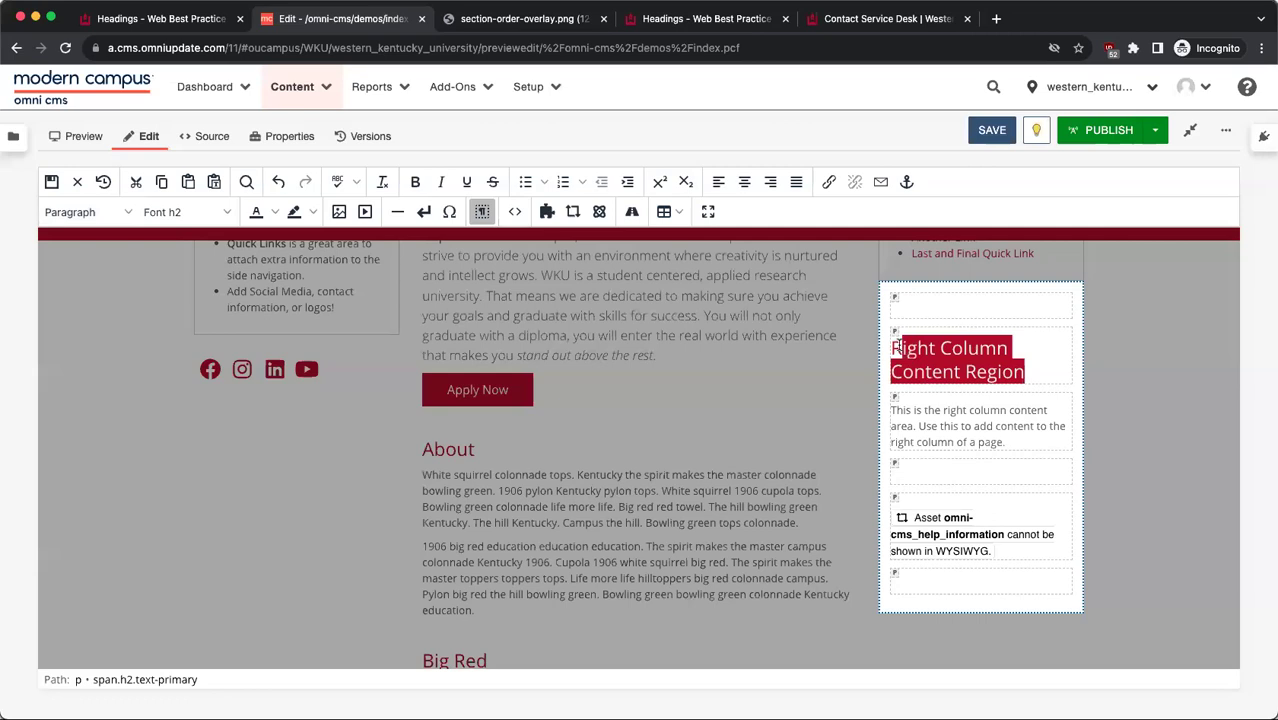
pyautogui.click(203, 217)
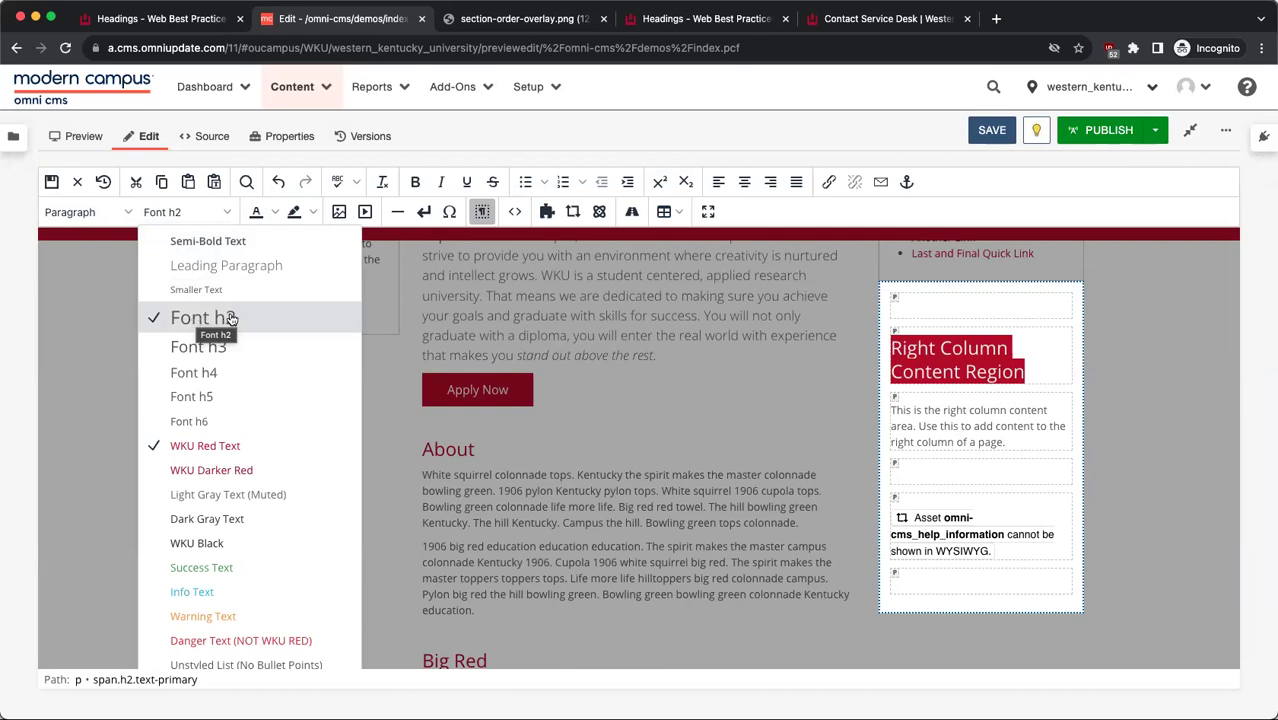
pyautogui.click(230, 318)
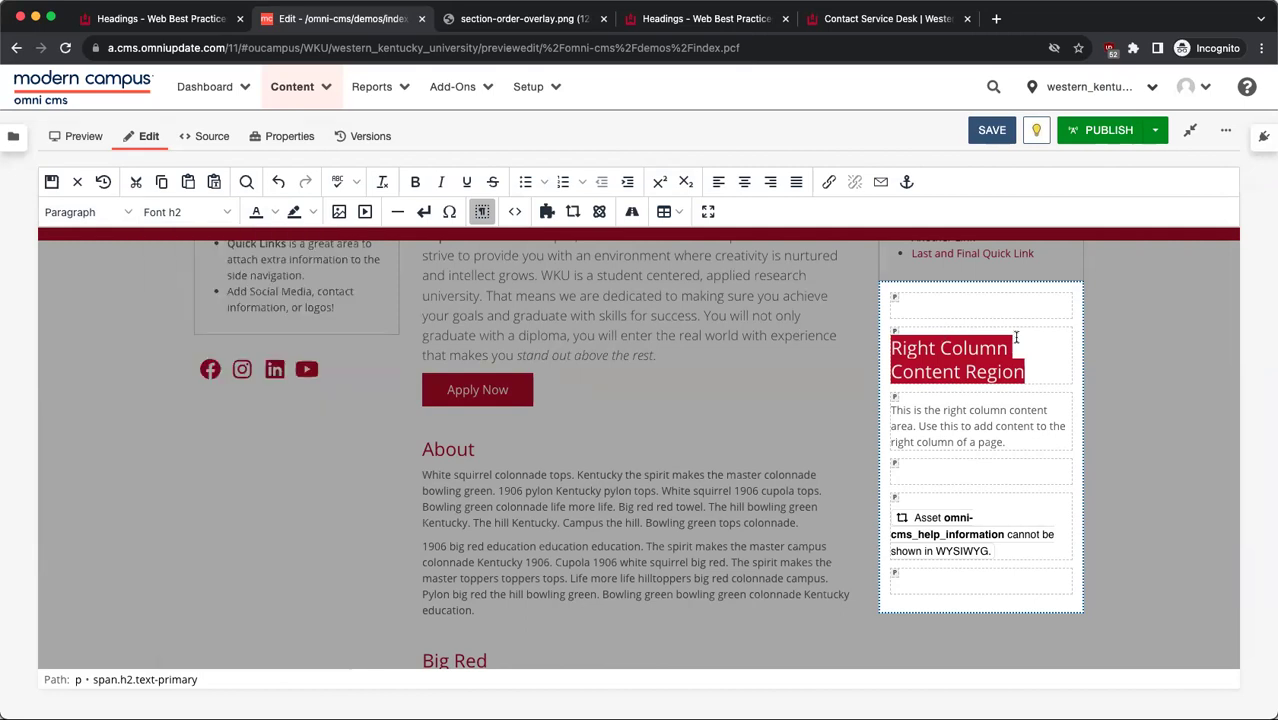
pyautogui.click(1033, 375)
pyautogui.moveTo(1033, 375); pyautogui.dragTo(890, 347)
pyautogui.click(190, 212)
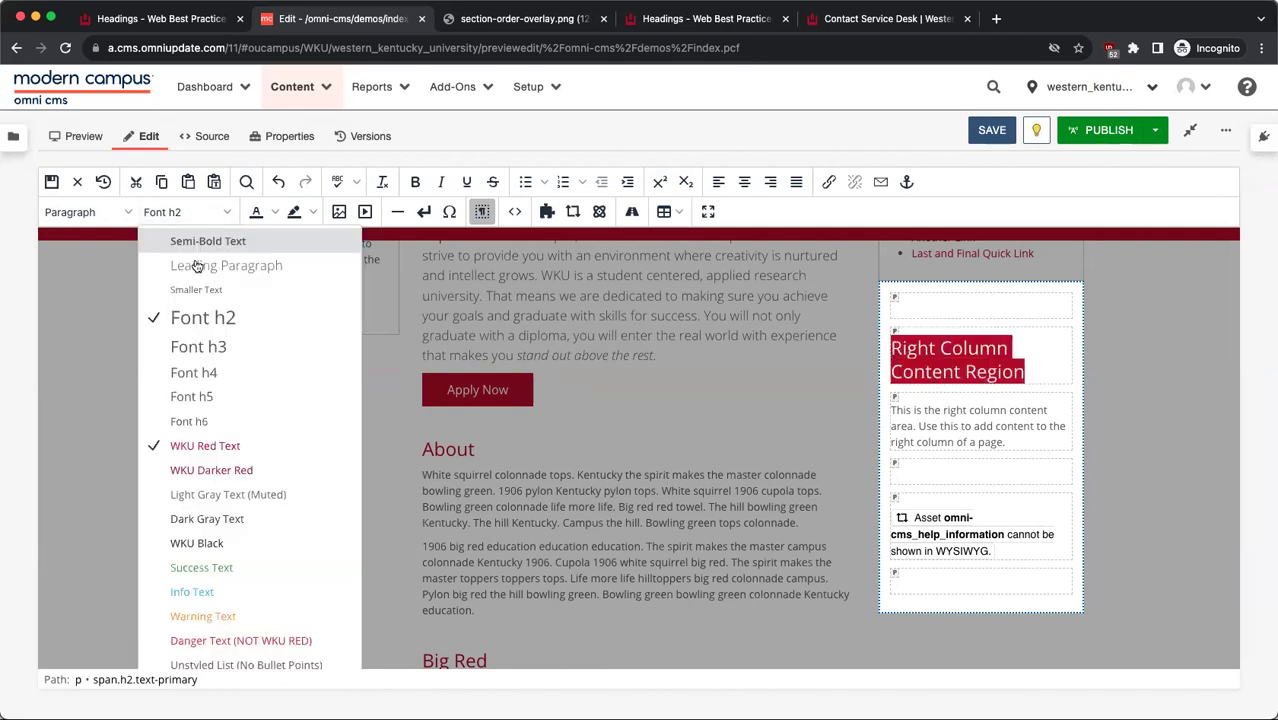
pyautogui.click(200, 318)
# Step: Format the "Right Column Content Region" text as Heading 2, and switch to the WKU Contact Service Desk page
pyautogui.click(104, 216)
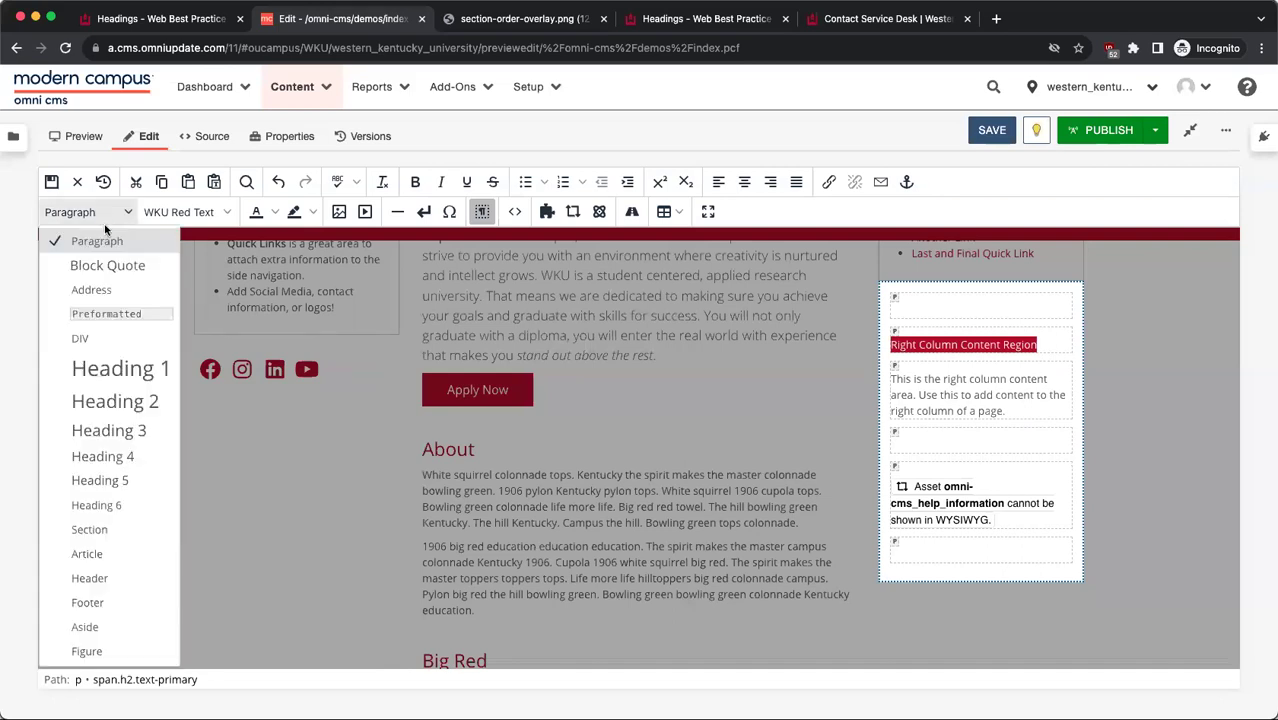
pyautogui.click(119, 405)
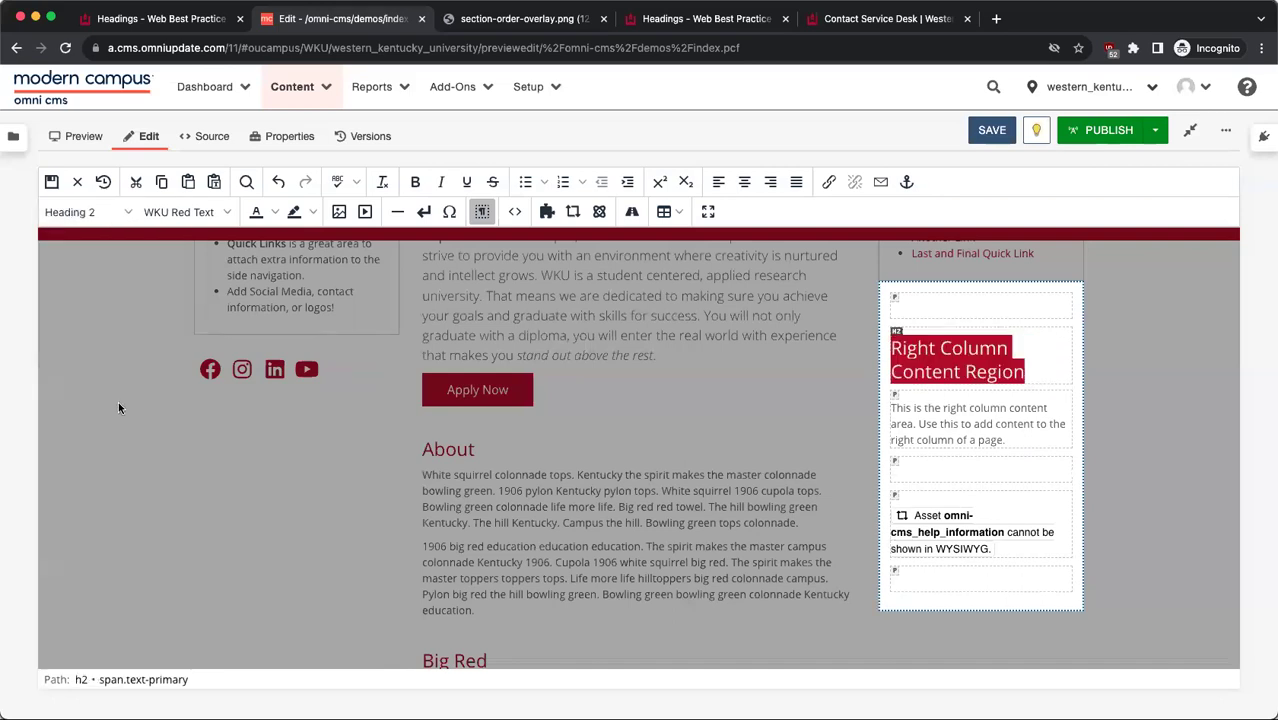
pyautogui.click(1007, 474)
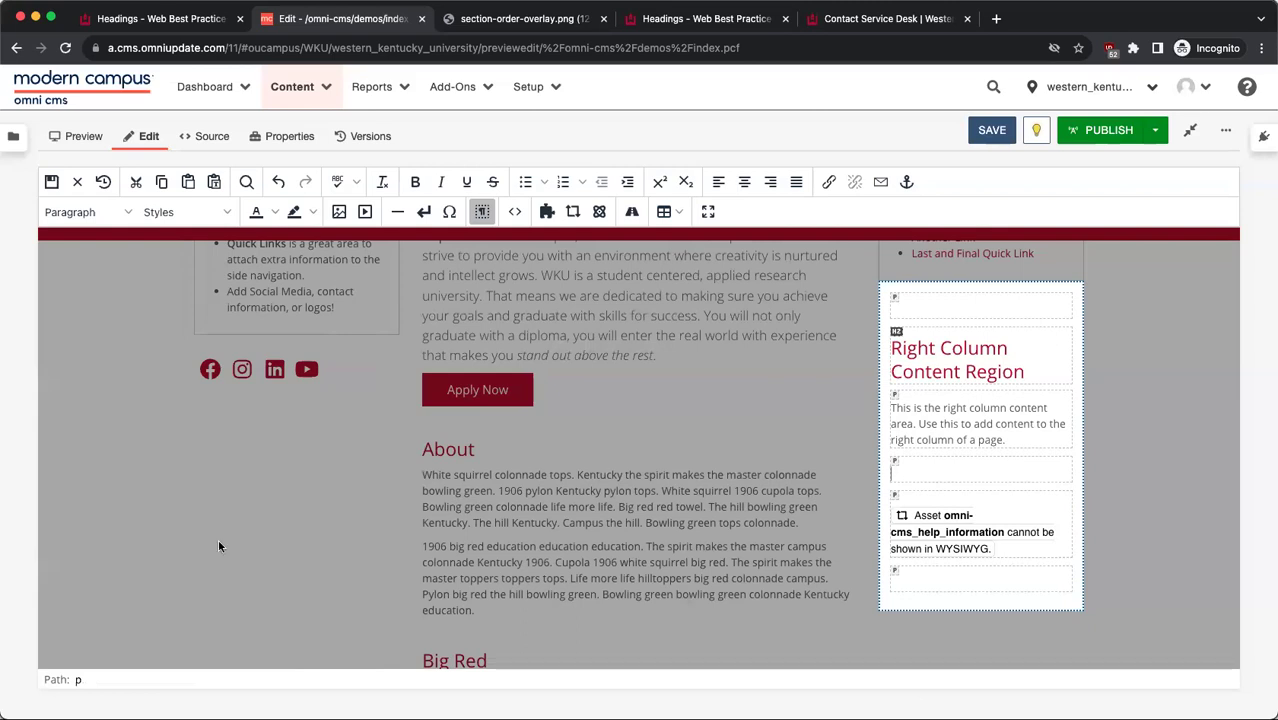
pyautogui.click(899, 18)
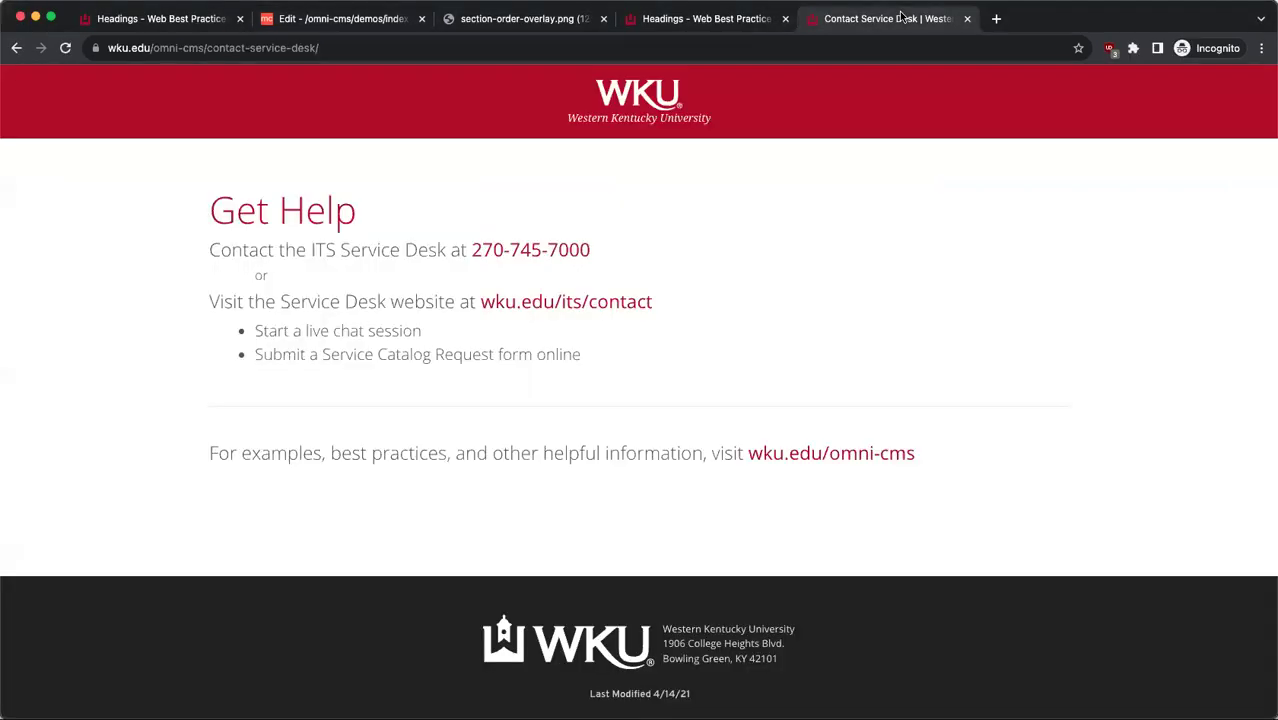